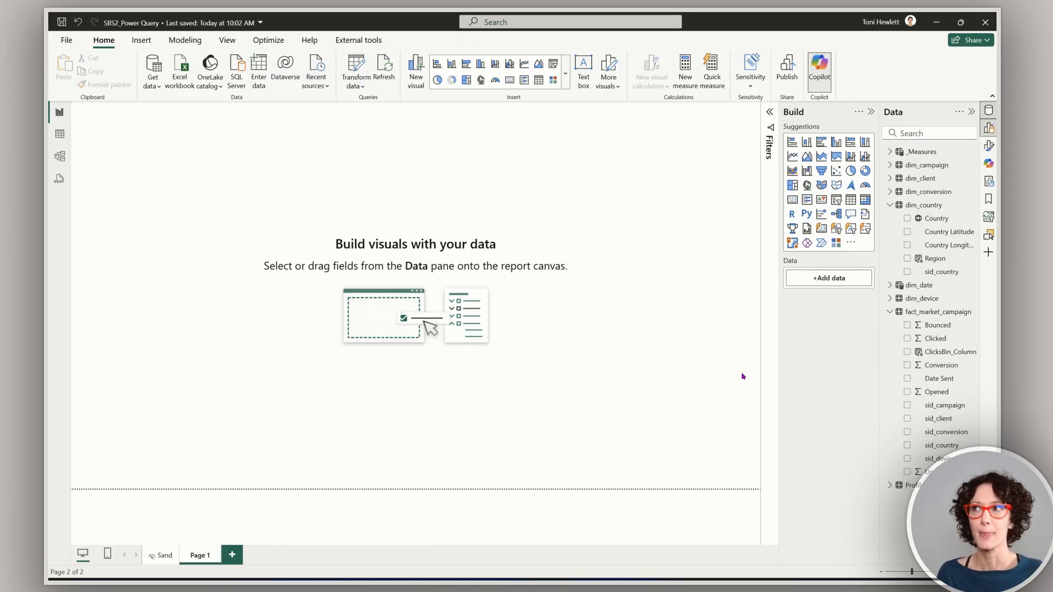
Step: Switch to the Power Query Editor and add a new blank query
left_click_drag(49, 100, 741, 44)
left_click(916, 39)
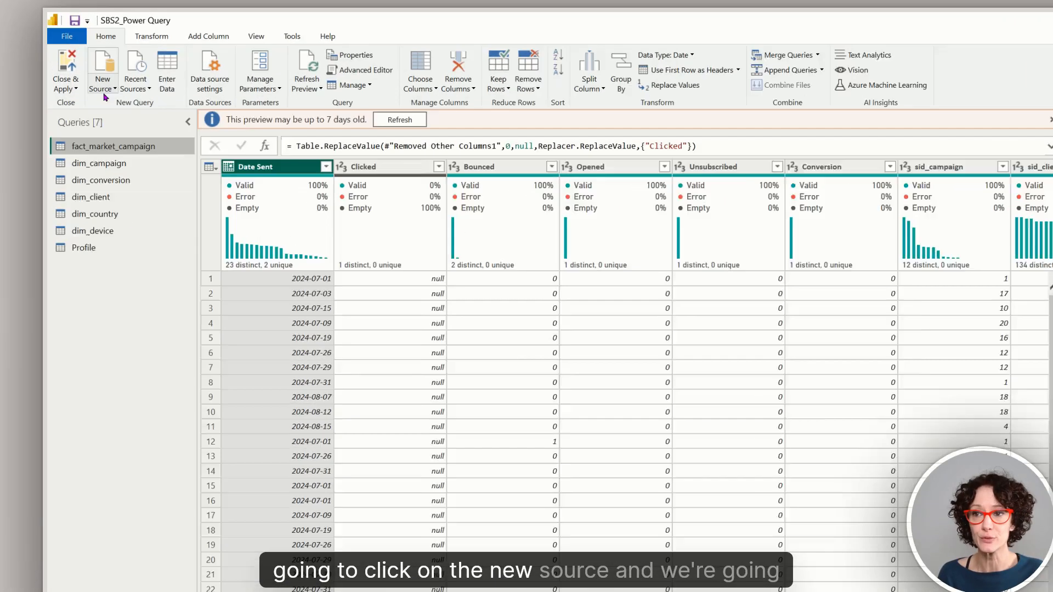
left_click(92, 67)
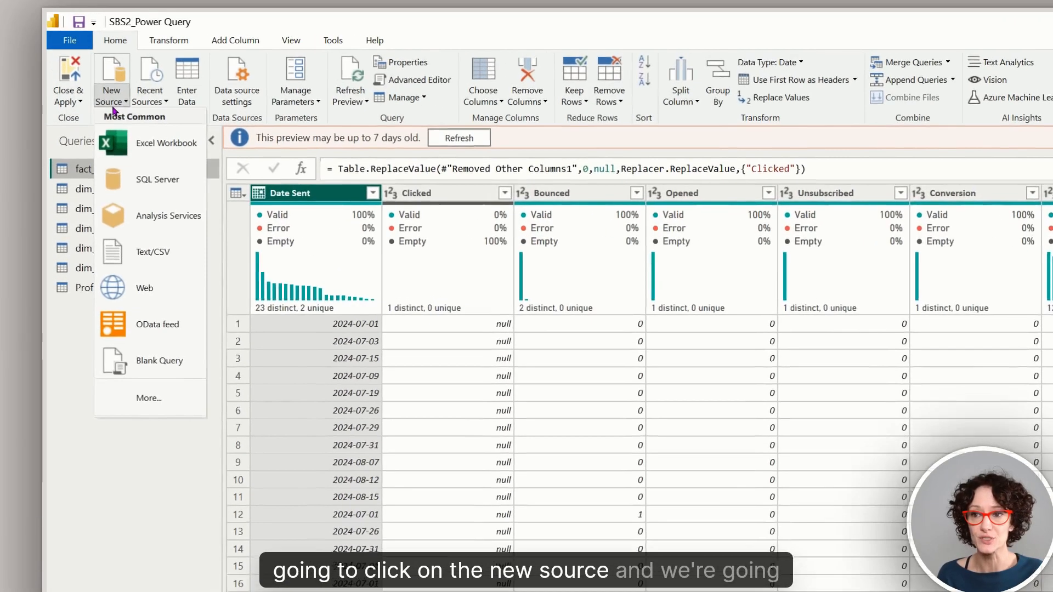
left_click(177, 365)
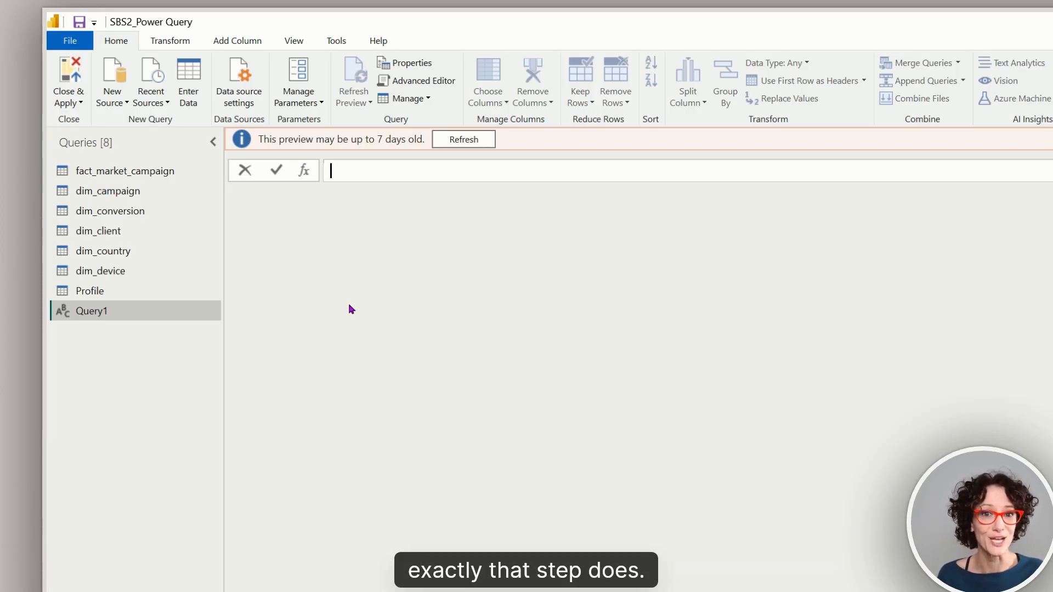
Step: Enter a Table.Schema formula in the blank query with fact_market_campaign as its argument and apply it
type("=")
key("Return")
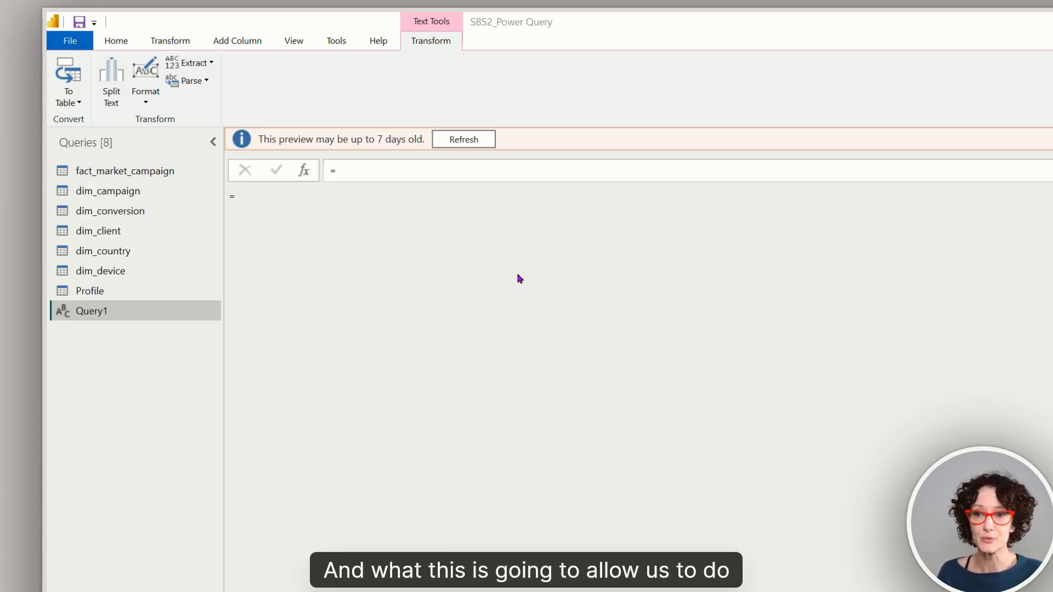
left_click(389, 173)
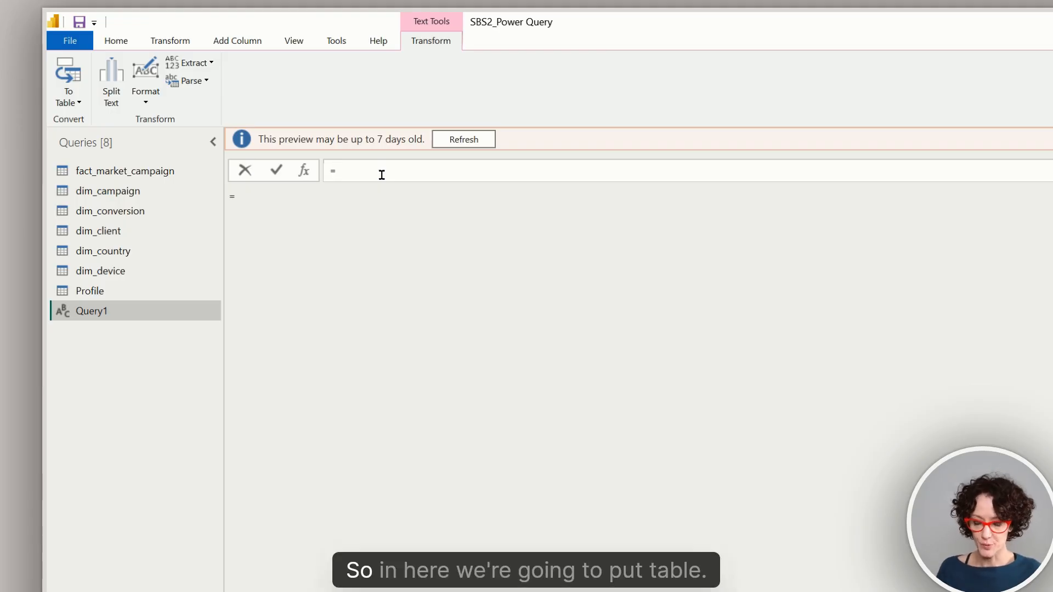
type("Table")
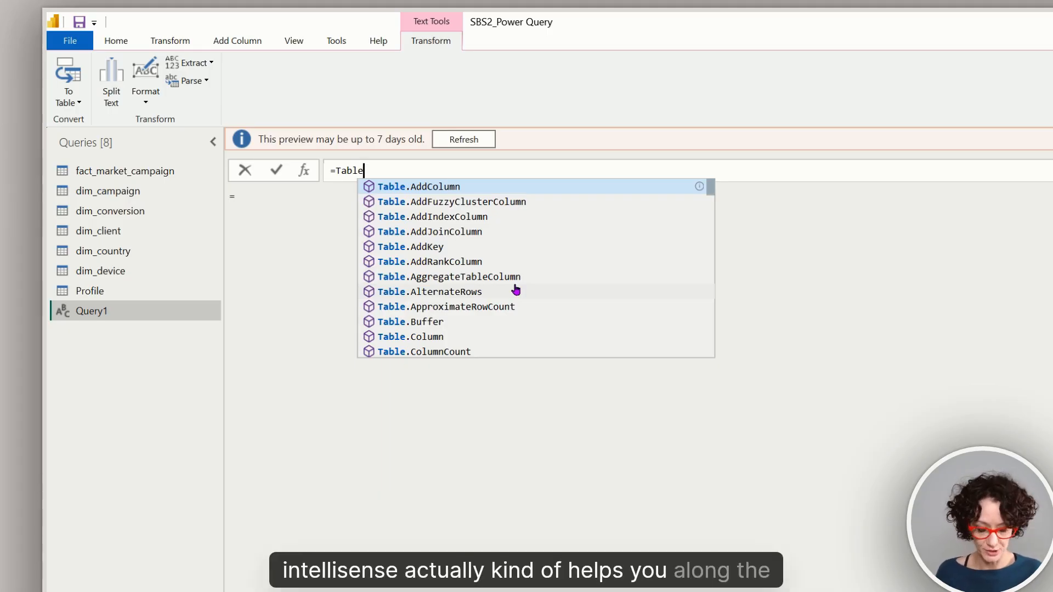
type(".Sch")
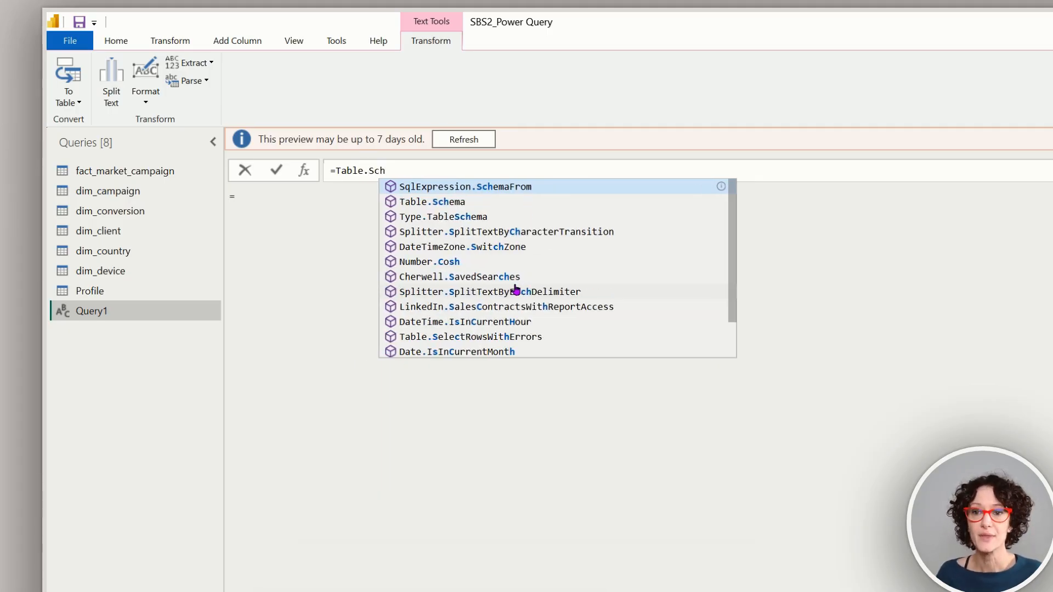
left_click(511, 207)
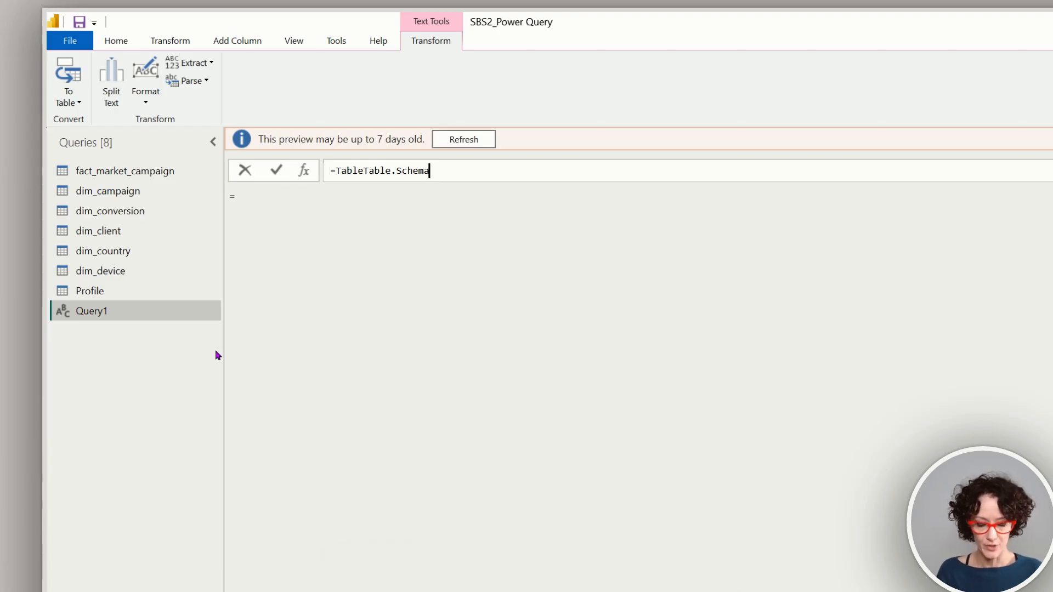
type("(fac")
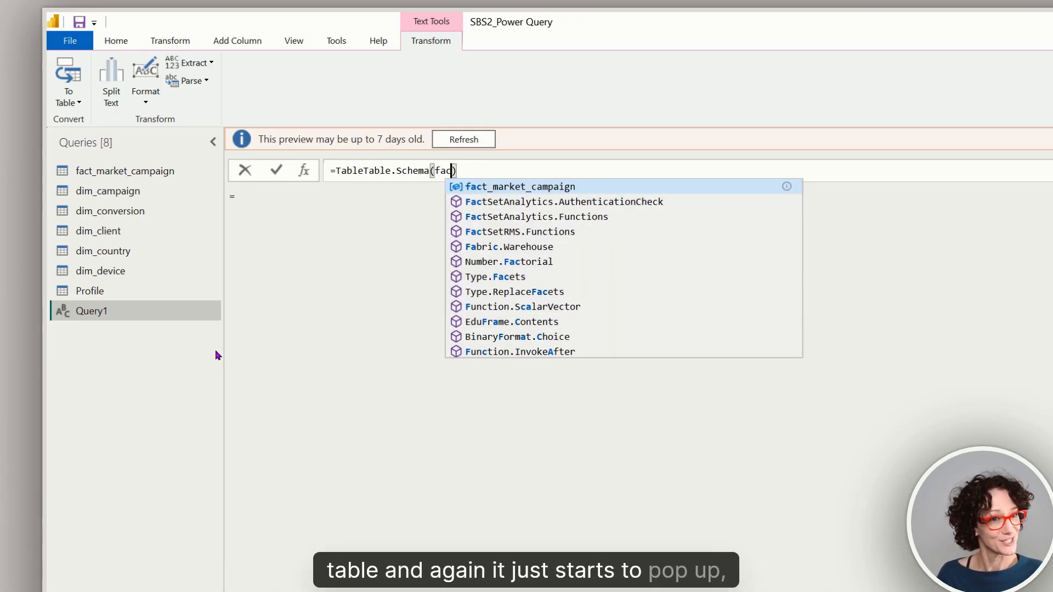
left_click(609, 187)
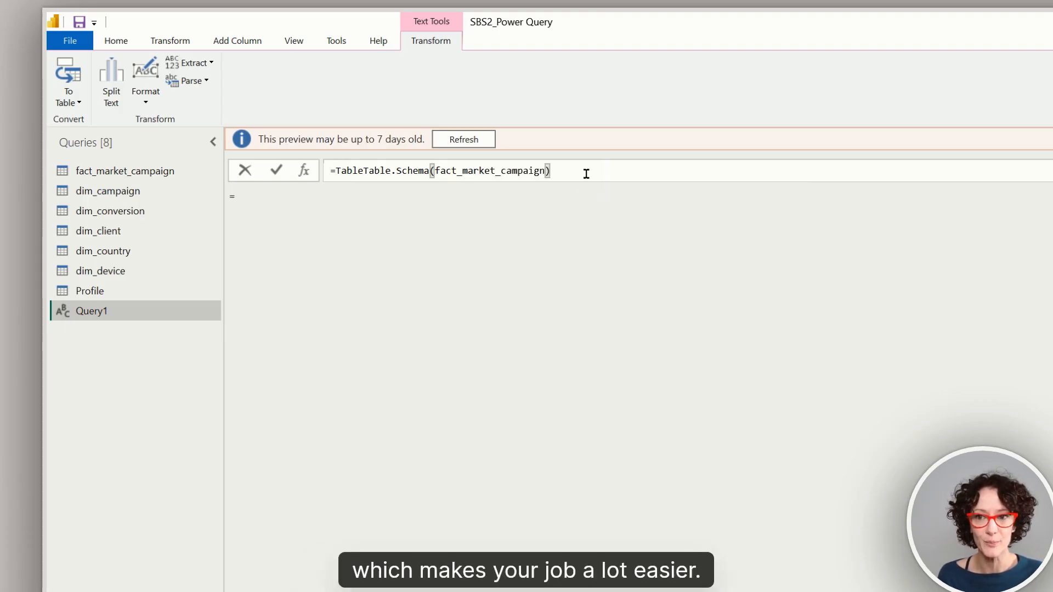
left_click(276, 170)
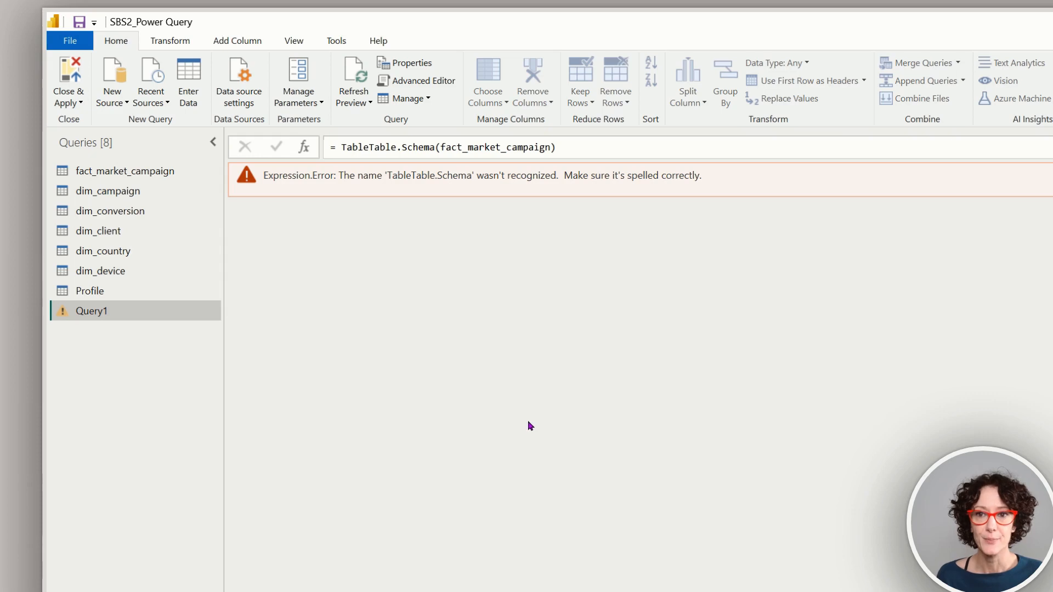
Step: Remove the duplicated Table prefix so the formula reads = Table.Schema(fact_market_campaign), and apply the correction
left_click(369, 147)
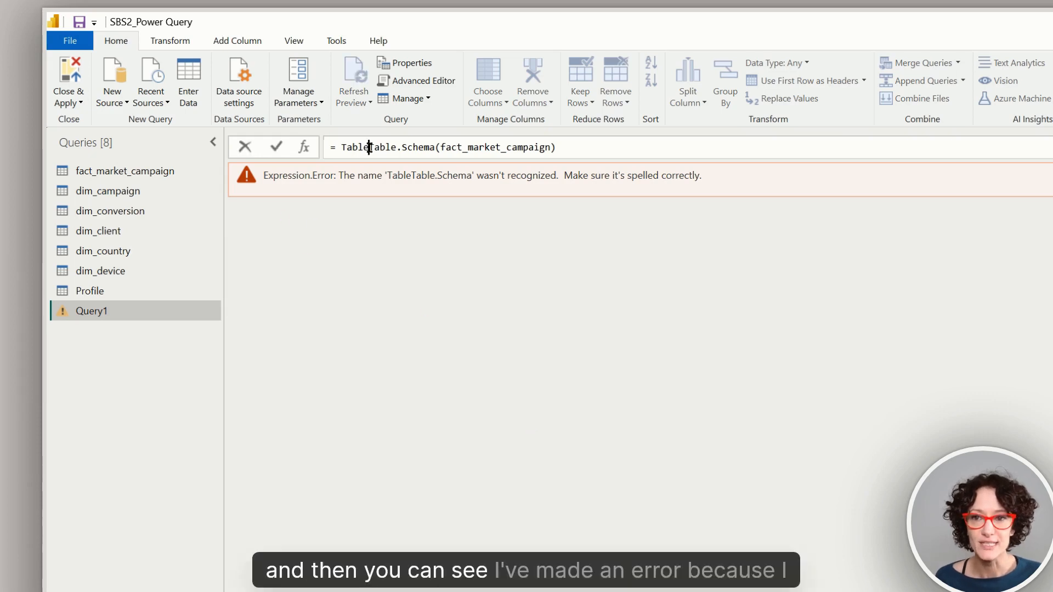
key("BackSpace")
key("BackSpace")
key("BackSpace")
key("BackSpace")
key("BackSpace")
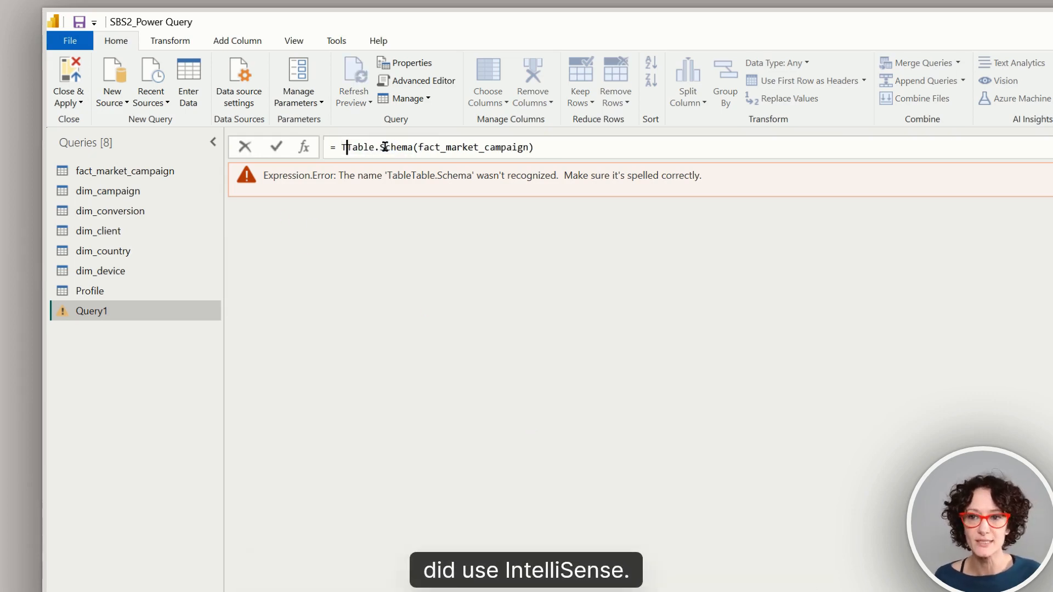
key("BackSpace")
left_click(529, 148)
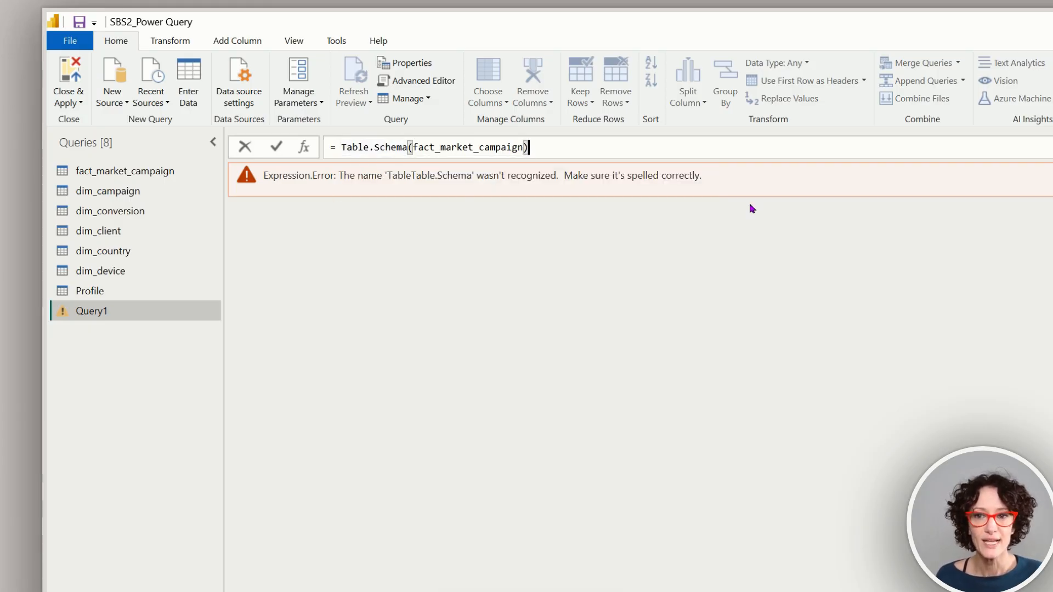
left_click(276, 146)
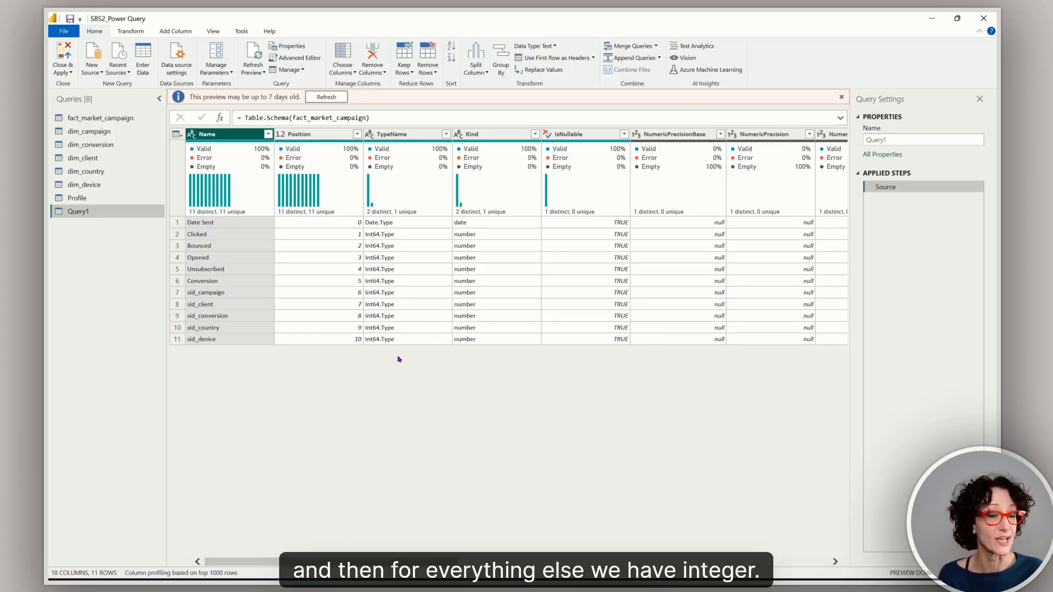
Step: Rename the new query Schema and disable its load into the report
left_click_drag(401, 561, 392, 531)
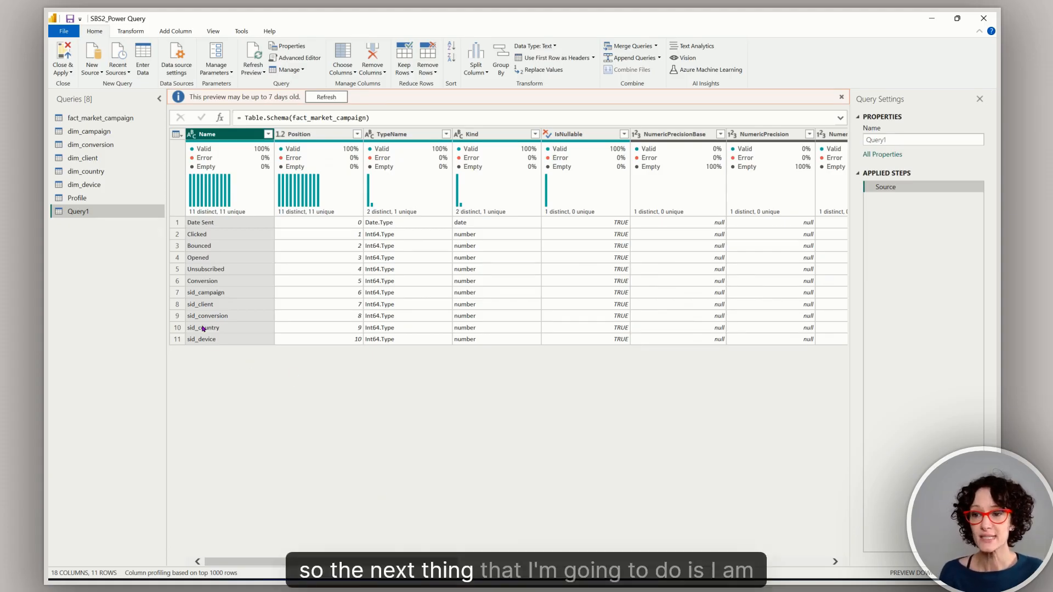
right_click(78, 213)
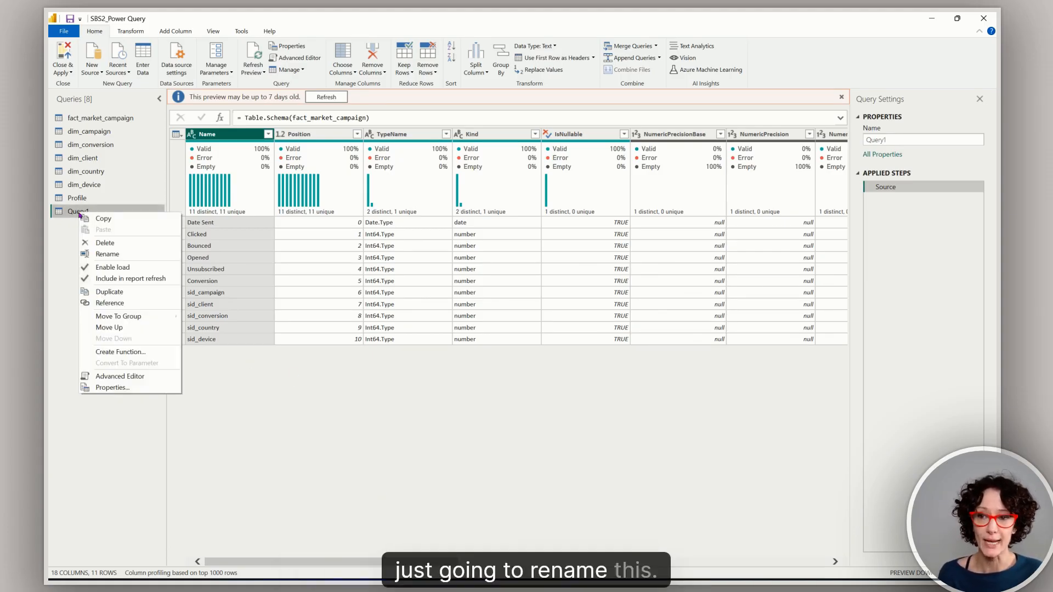
left_click(103, 255)
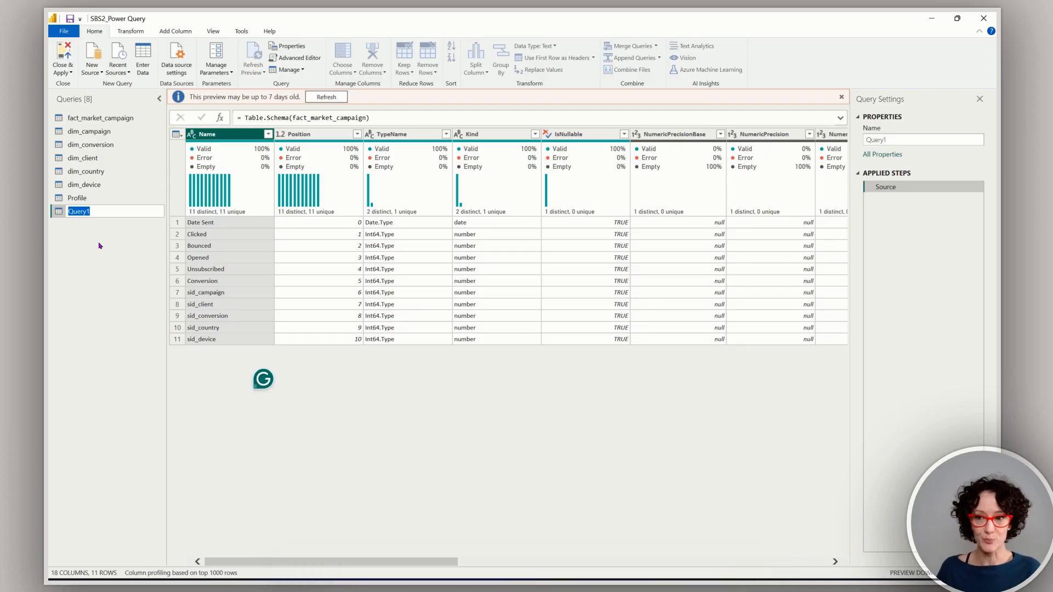
type("Schema")
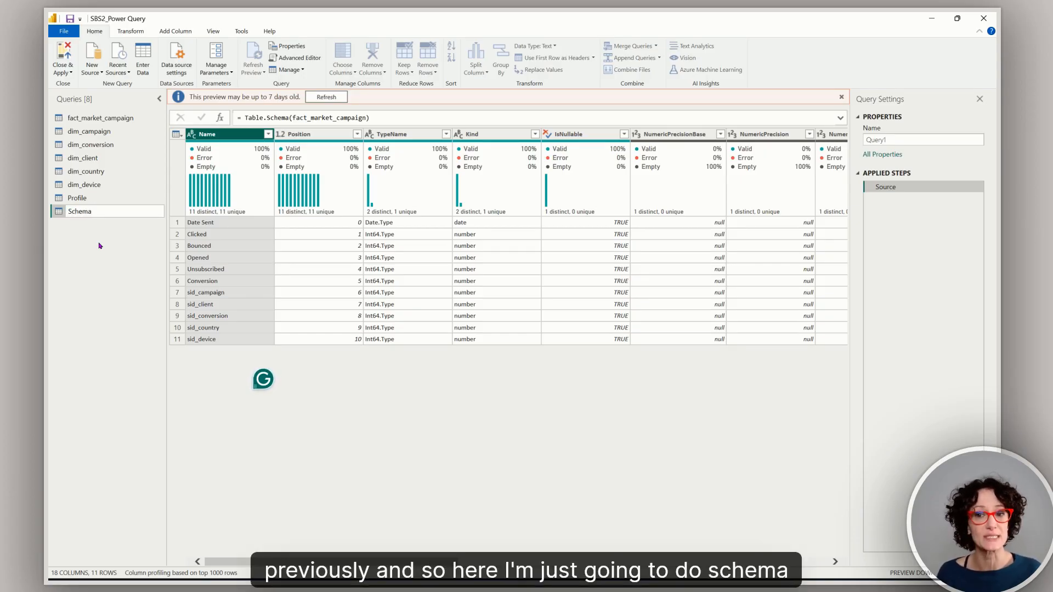
key("Return")
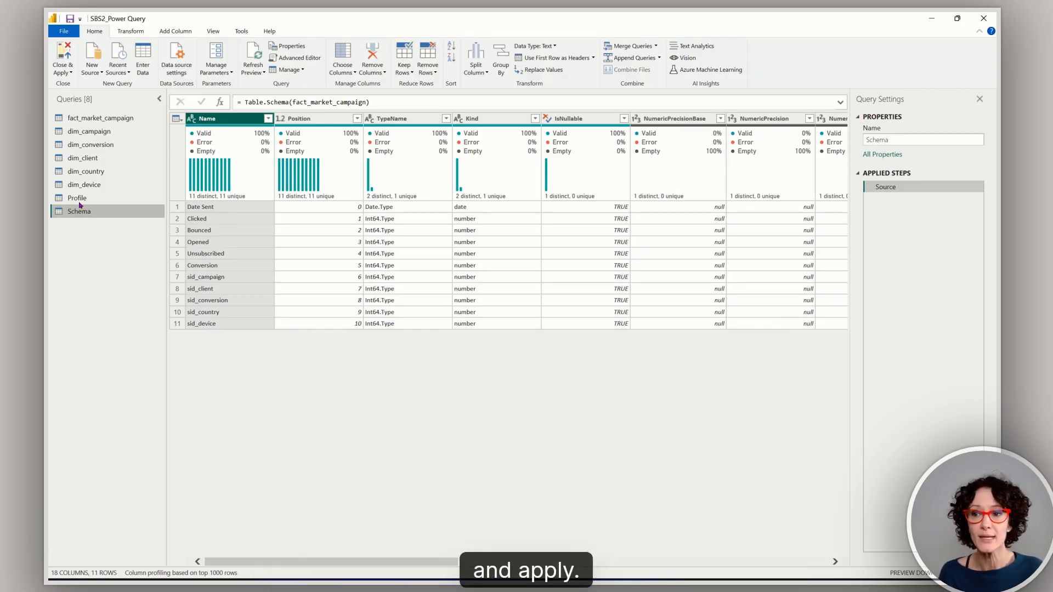
right_click(113, 210)
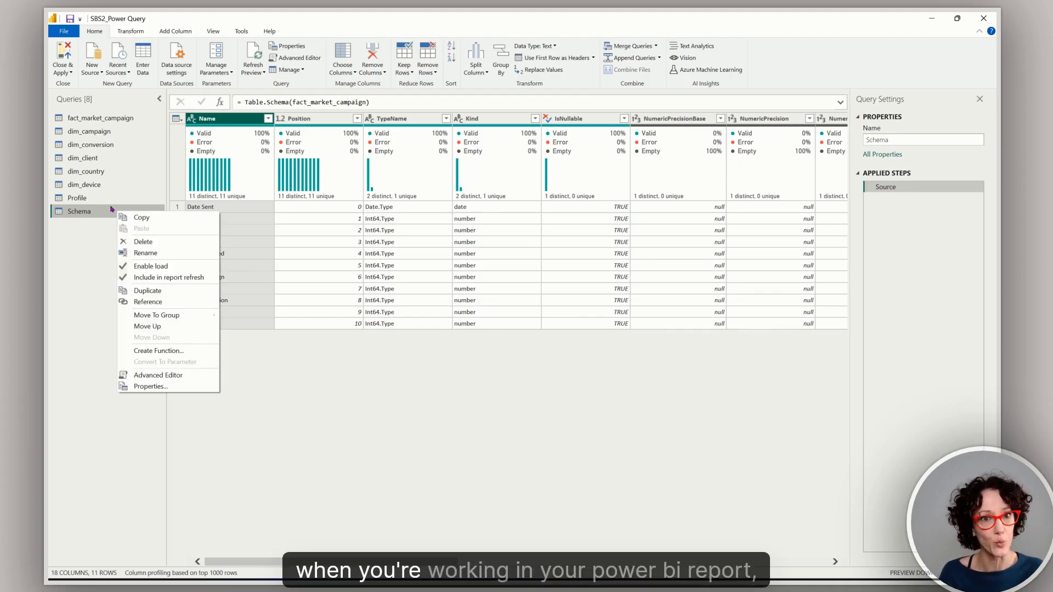
left_click(165, 269)
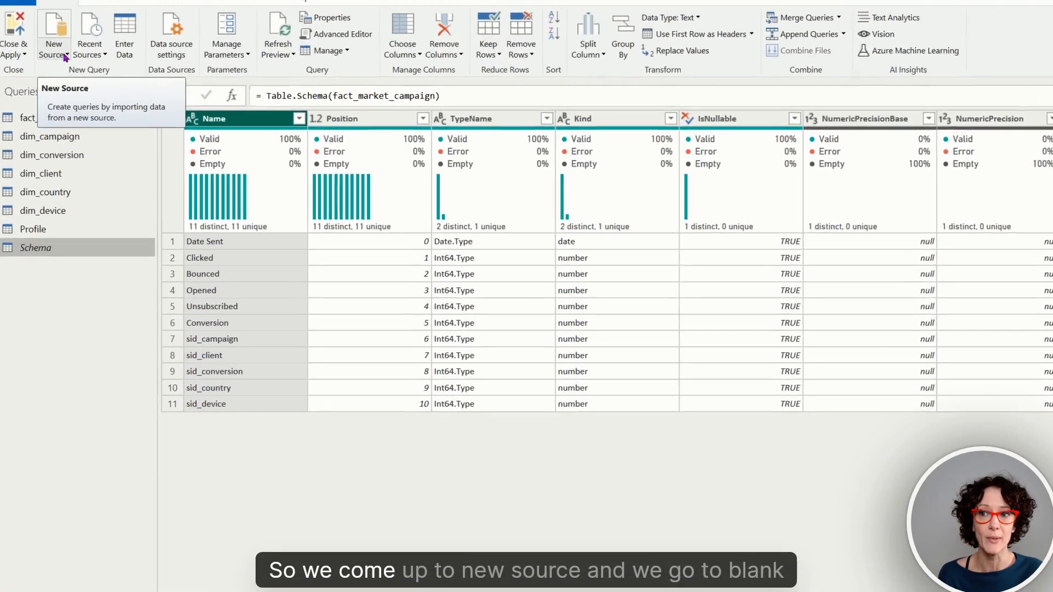
Step: Add another blank query and start its formula with the Table.Profile function
left_click(99, 73)
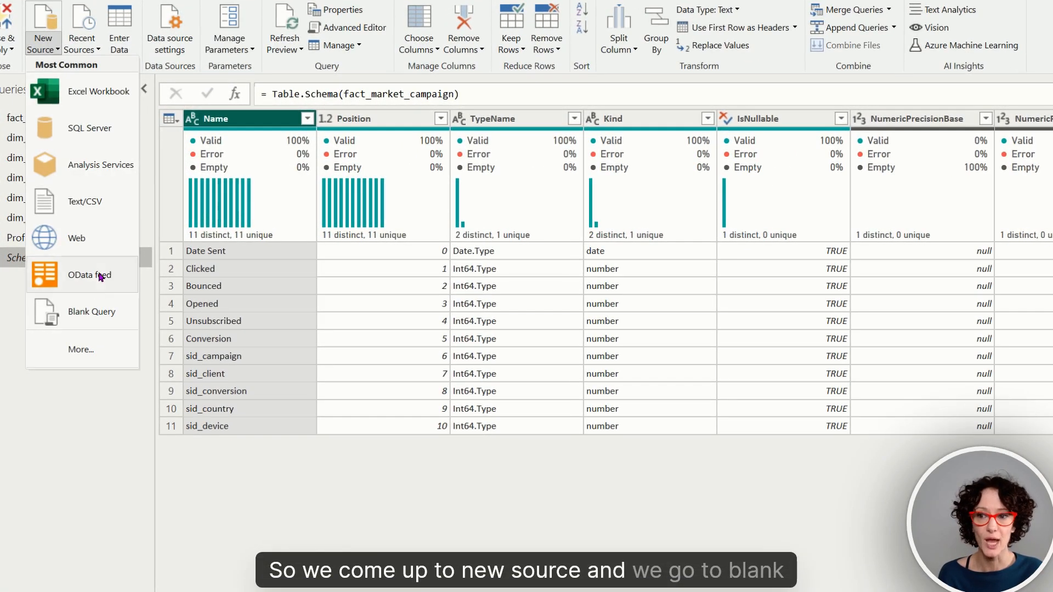
left_click(88, 311)
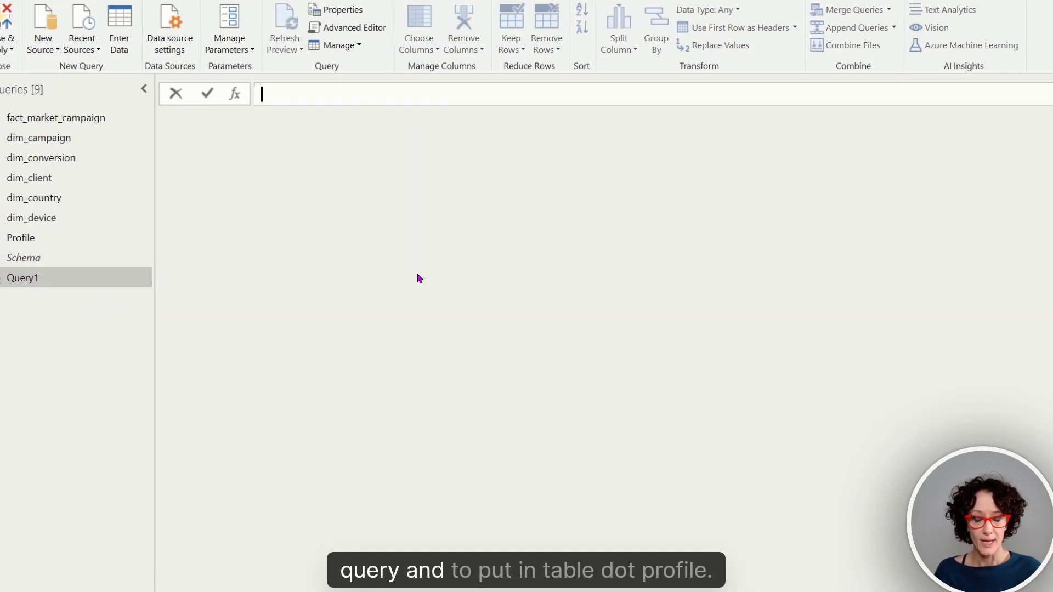
type("= Table.Pro")
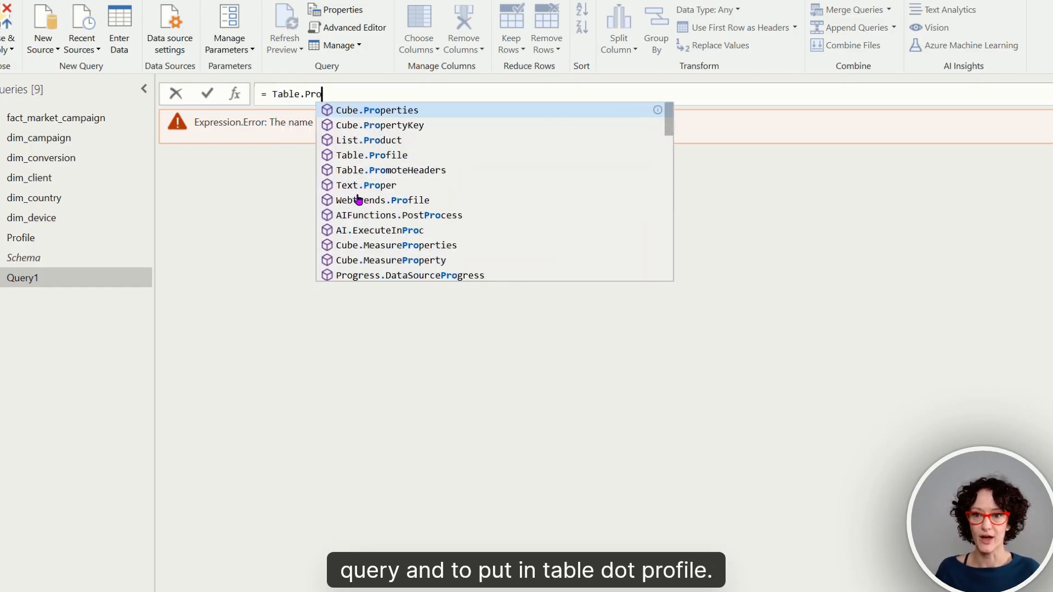
left_click(386, 155)
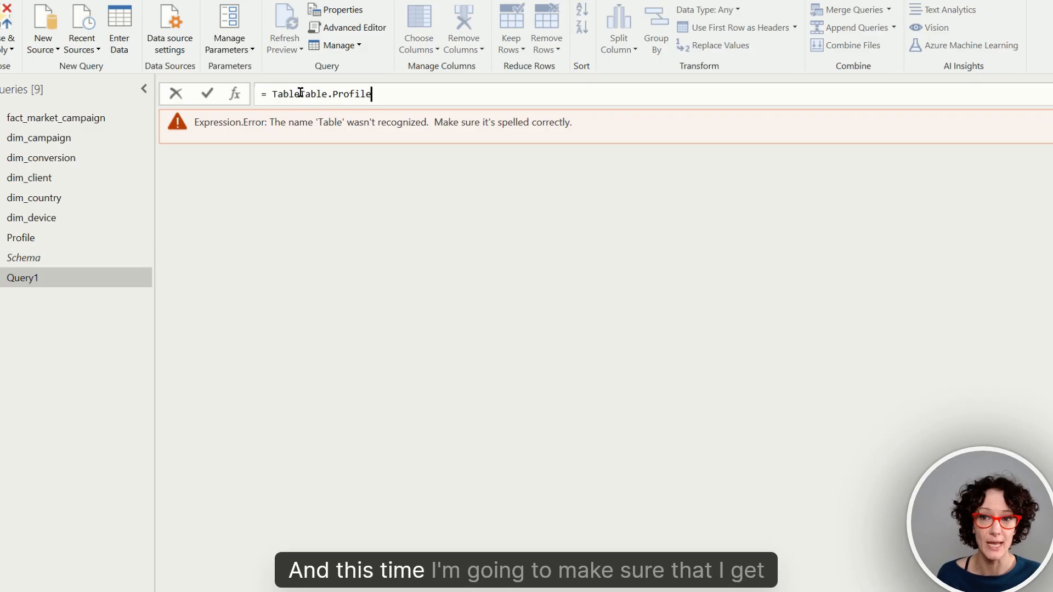
Step: Delete the duplicated Table text so the formula reads = Table.Profile
left_click_drag(273, 94, 371, 117)
key("Home")
key("Delete")
key("Delete")
key("Delete")
key("Delete")
key("Delete")
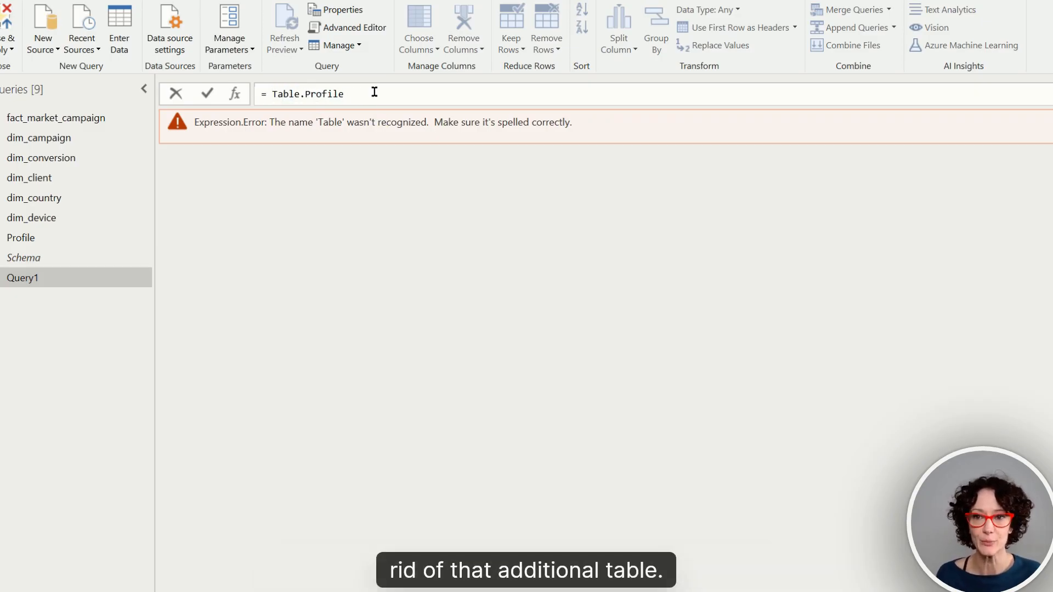
Step: Complete the formula as = Table.Profile(fact_market_campaign), apply it and look through the profile columns
key("shift+End")
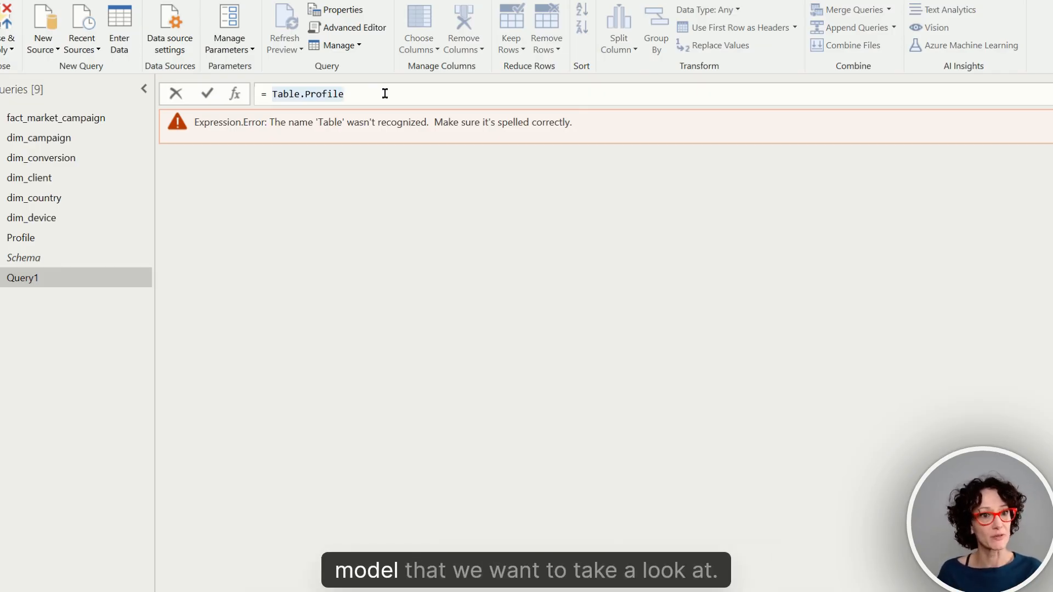
type("(")
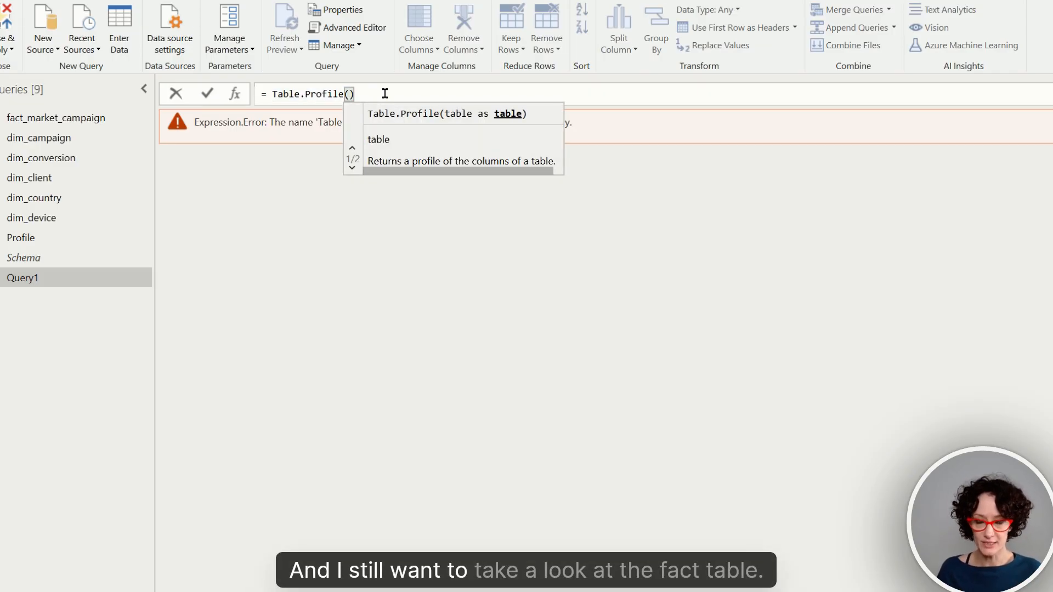
type("fac")
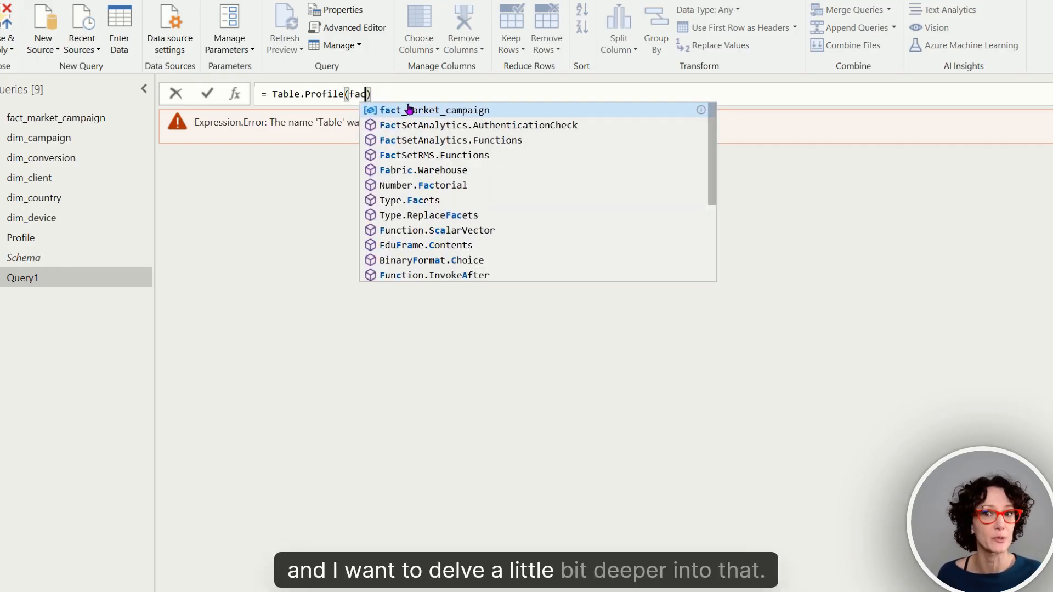
left_click(403, 109)
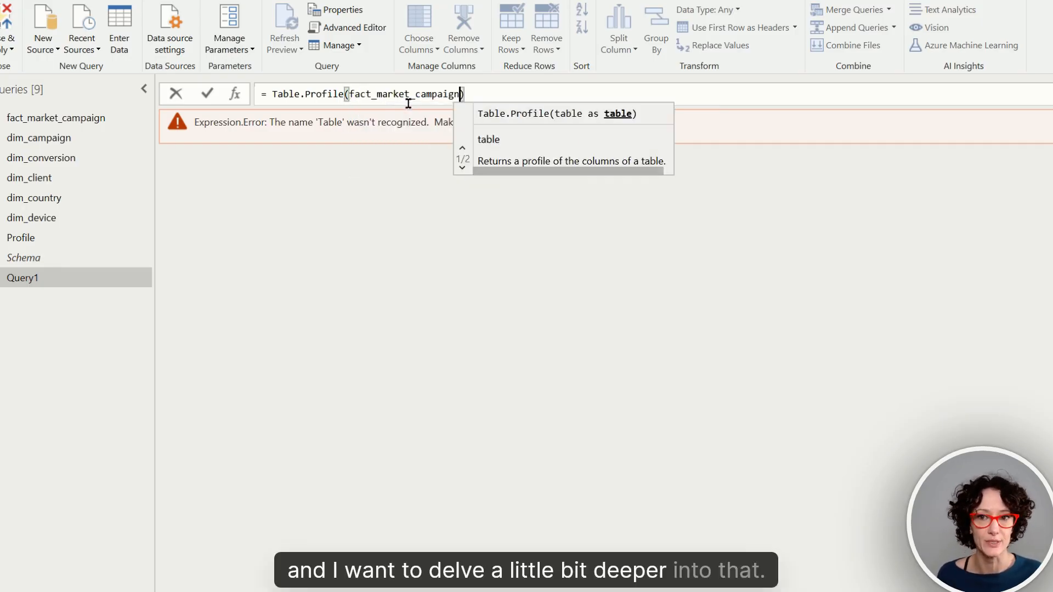
left_click(206, 94)
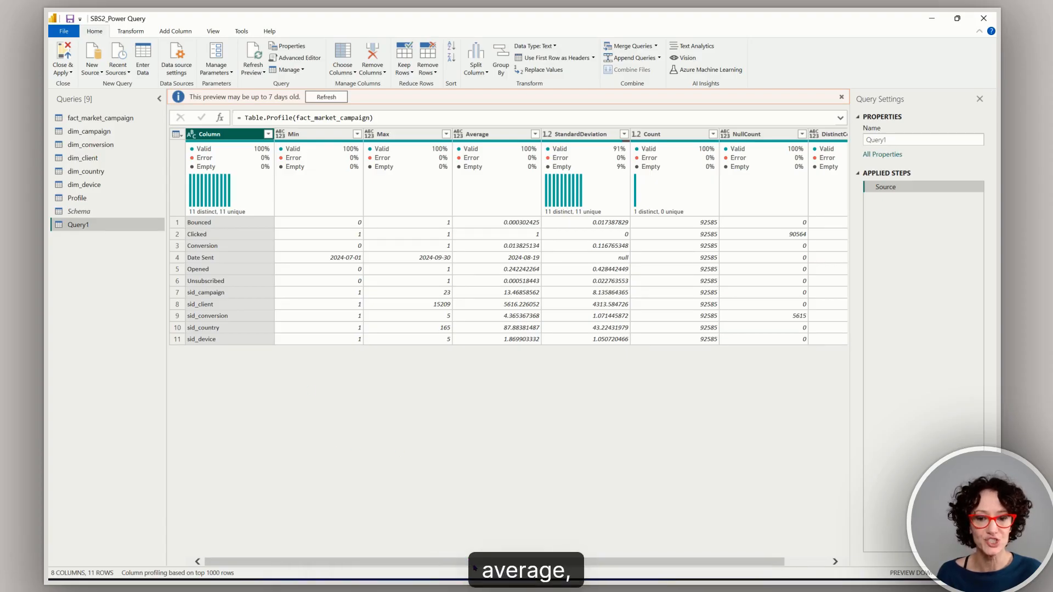
left_click_drag(473, 565, 518, 565)
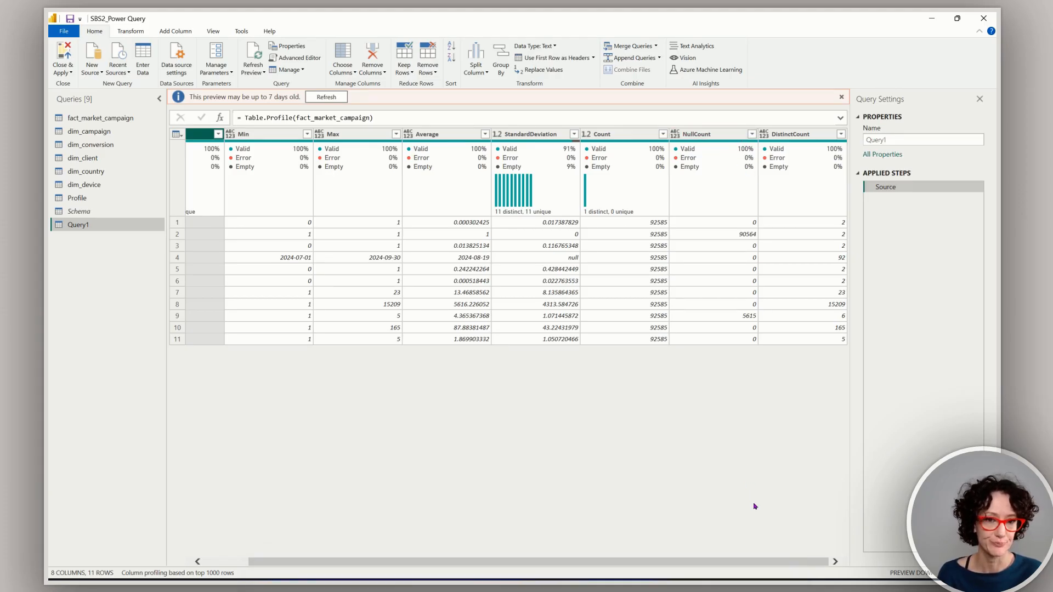
left_click_drag(479, 565, 432, 565)
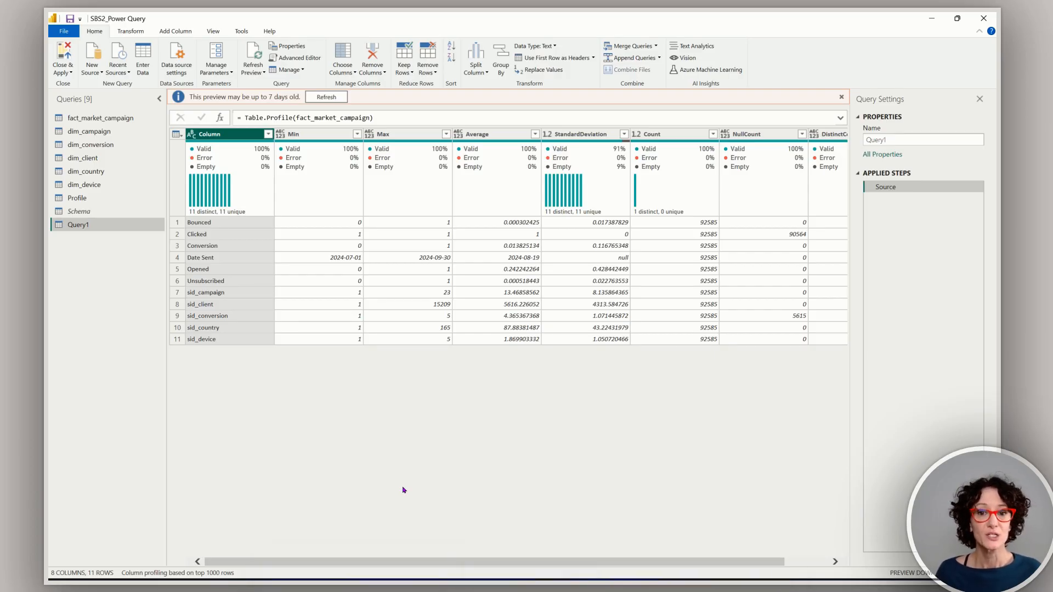
Step: Try to rename the new Table.Profile query, Query1, as Profile
left_click(213, 31)
right_click(91, 227)
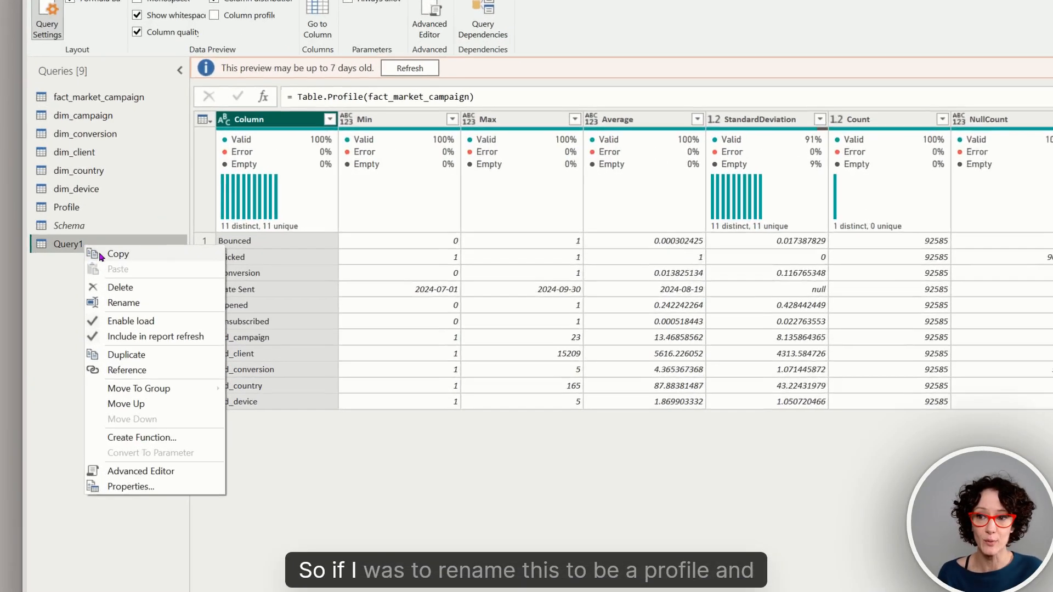
left_click(125, 303)
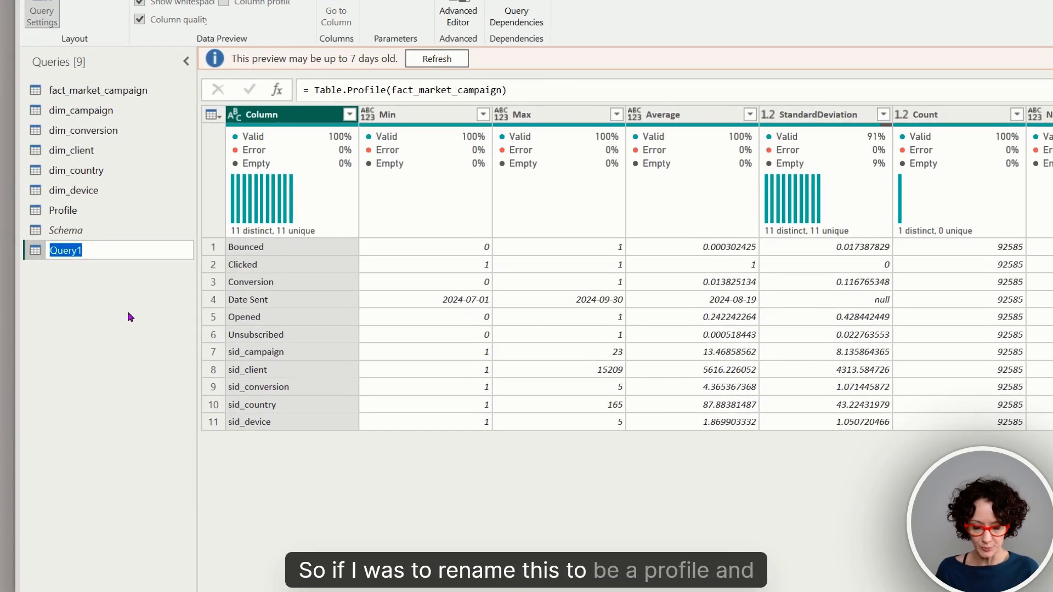
type("Profile")
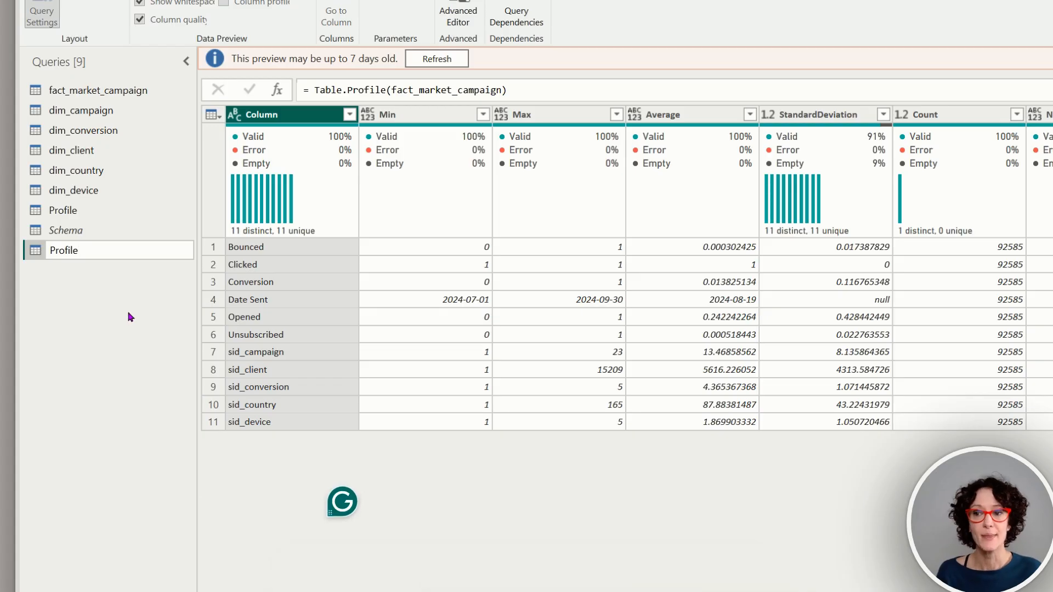
key("Return")
left_click(899, 399)
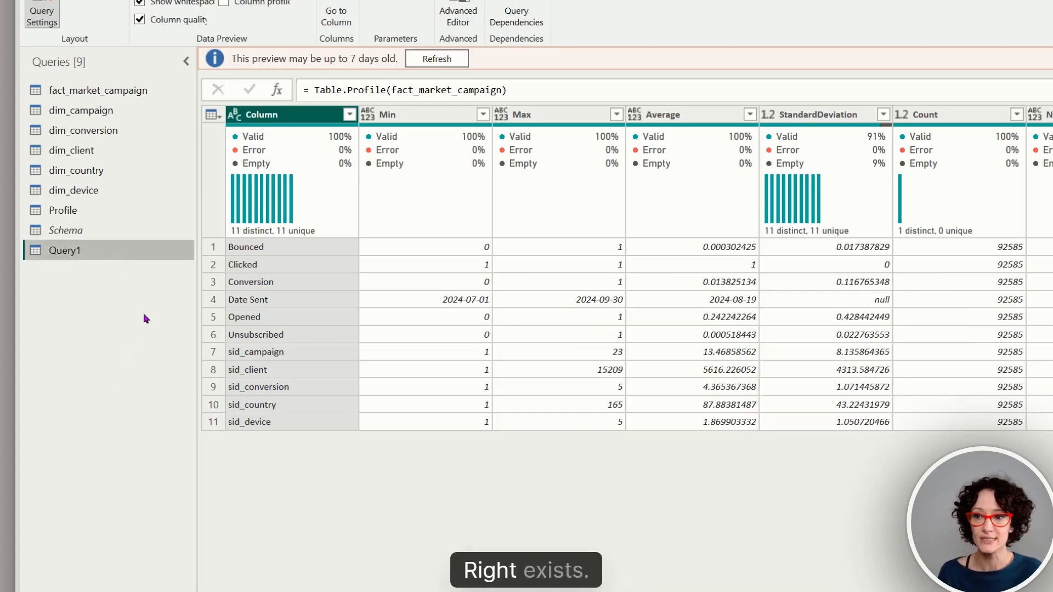
Step: Rename Query1 as Profile_1
right_click(77, 250)
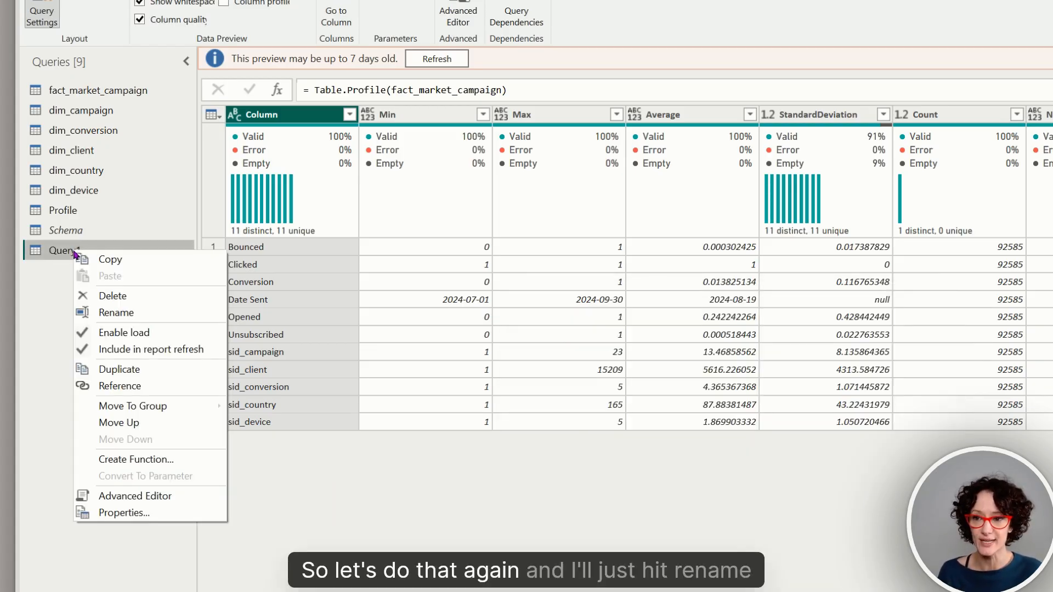
left_click(116, 312)
type("Profi")
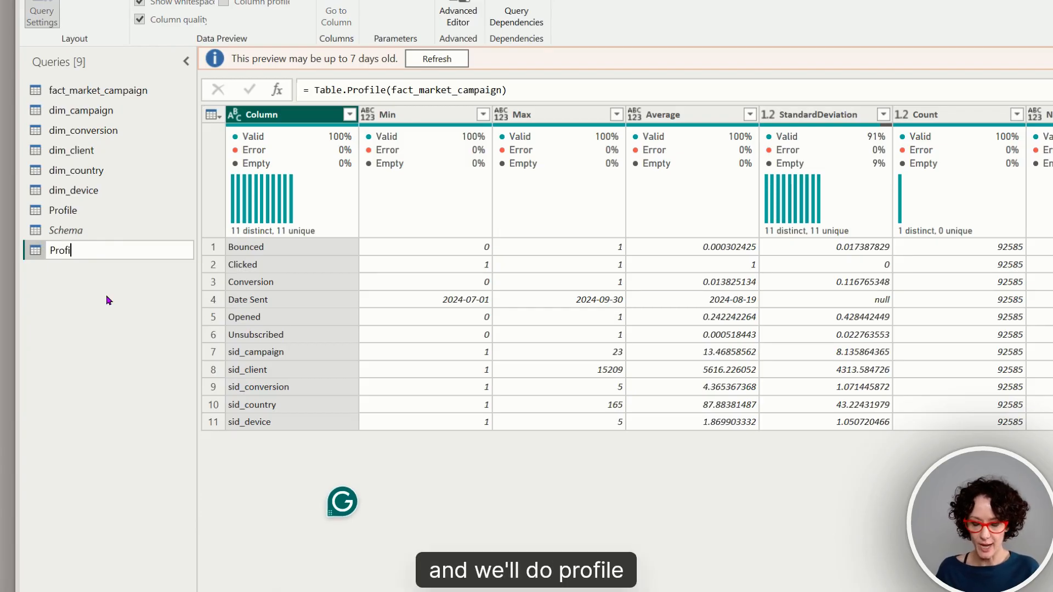
type("le_1")
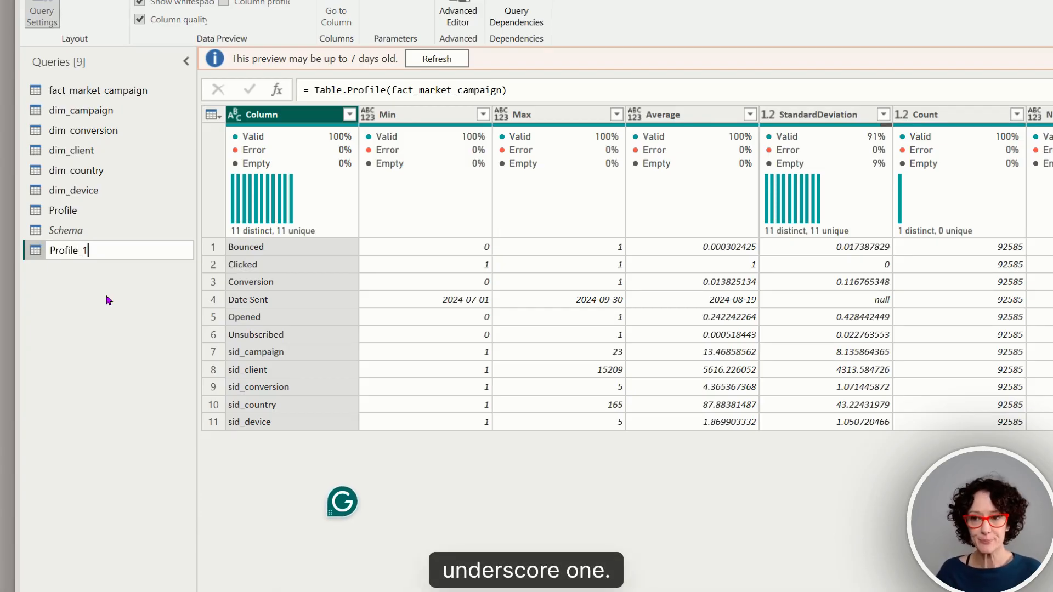
key("Return")
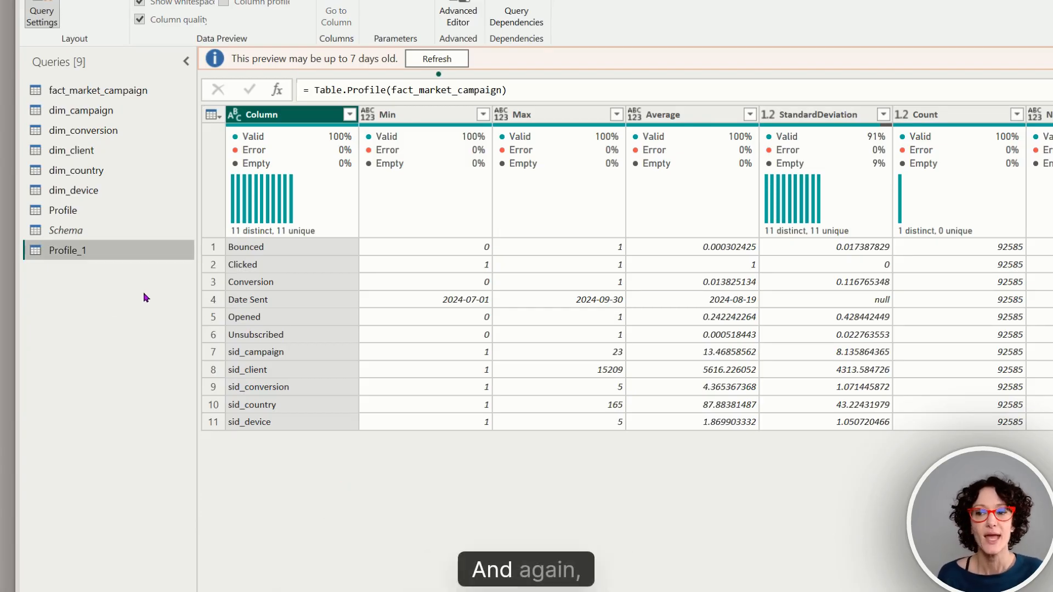
Step: Disable the report load for the Profile_1 query and for the earlier Profile query, accepting the removal of its table
right_click(117, 252)
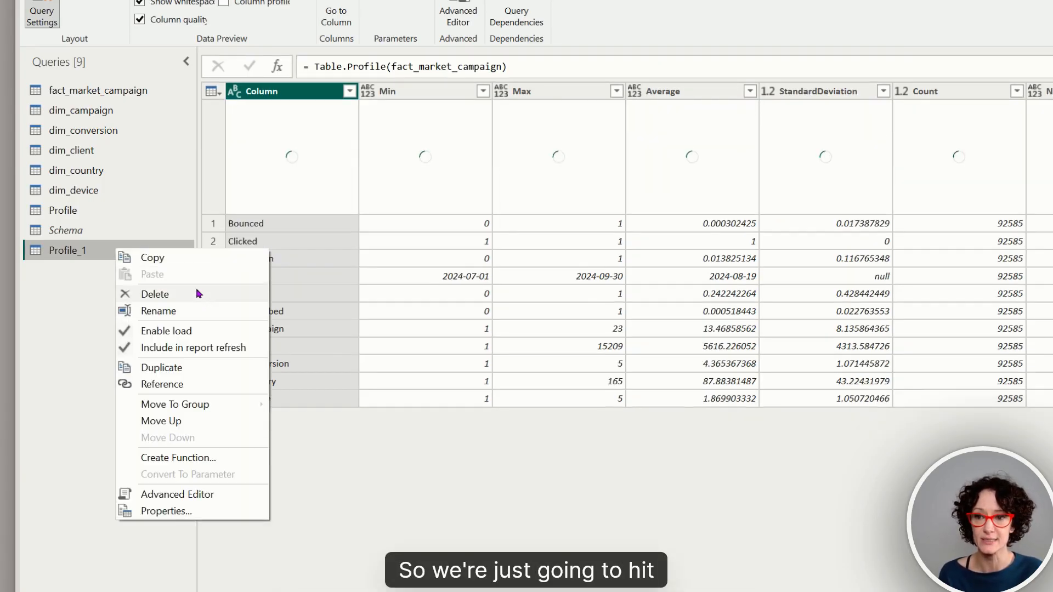
left_click(218, 330)
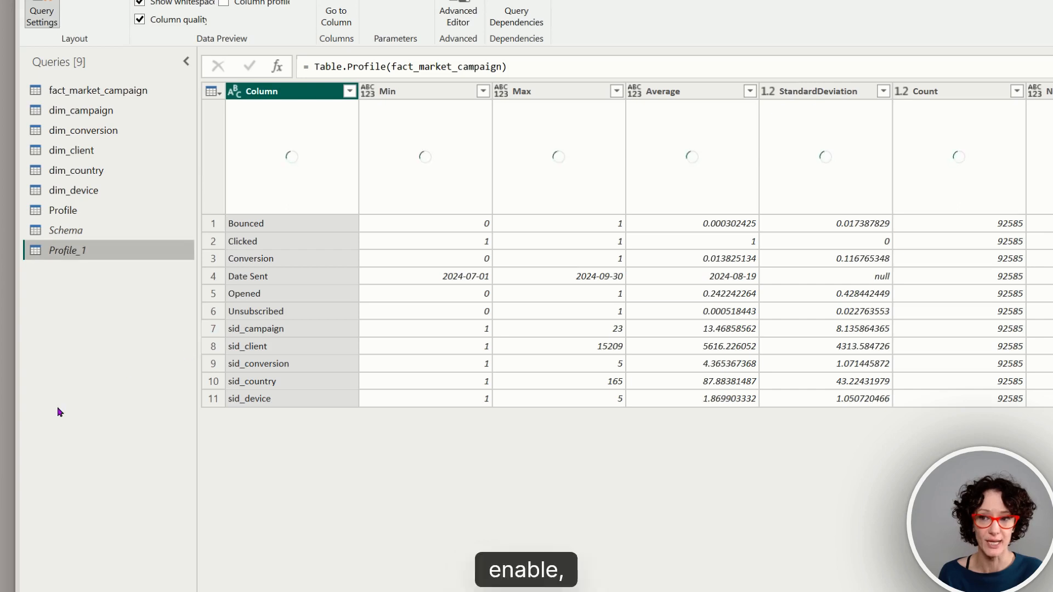
right_click(76, 212)
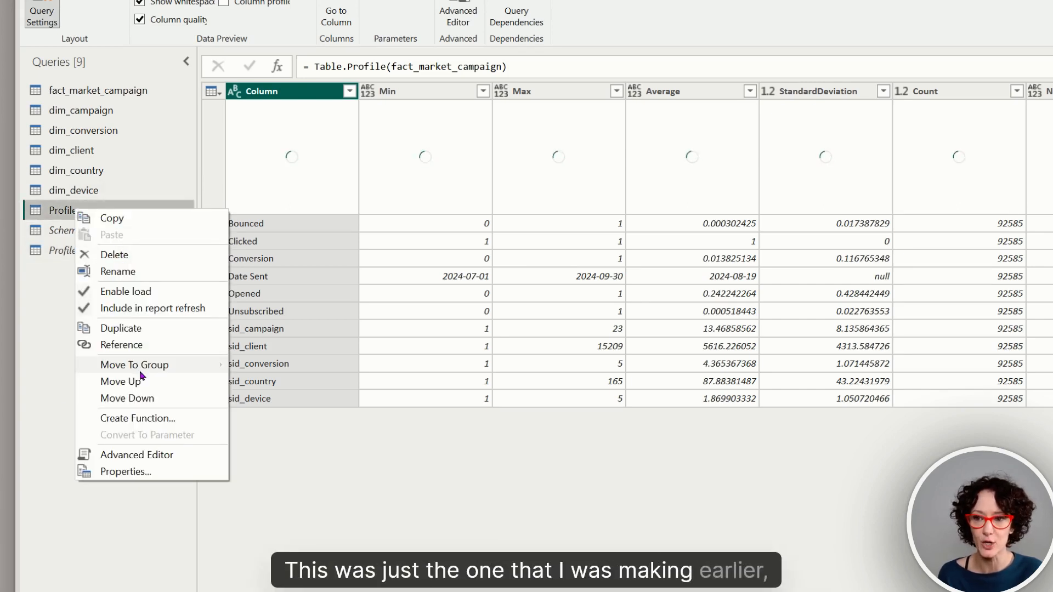
left_click(131, 291)
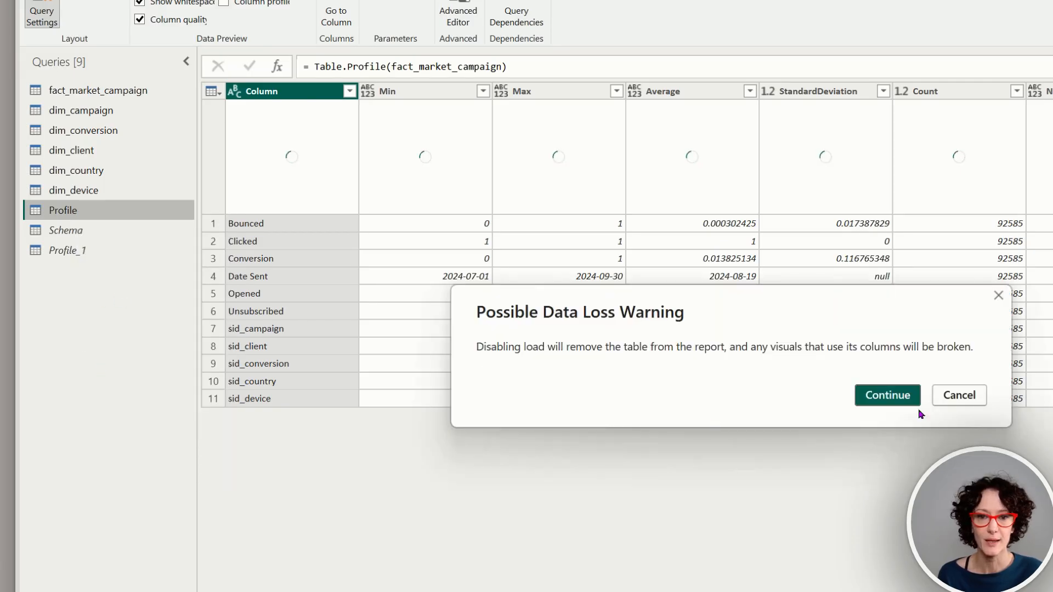
left_click(887, 395)
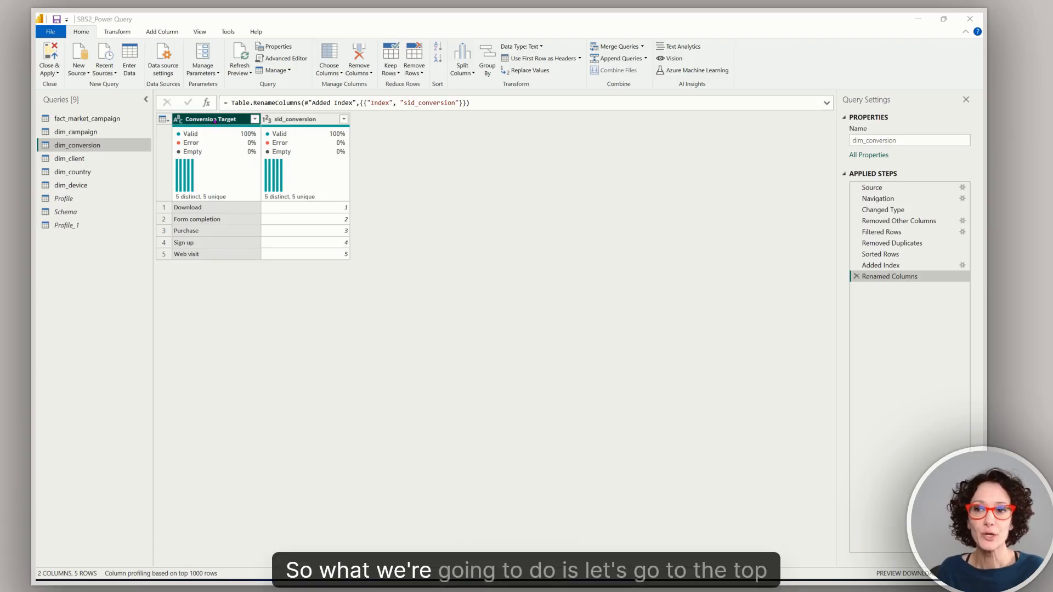
Step: Start a new conditional column in the dim_conversion query and name it Customer Journey
left_click(159, 33)
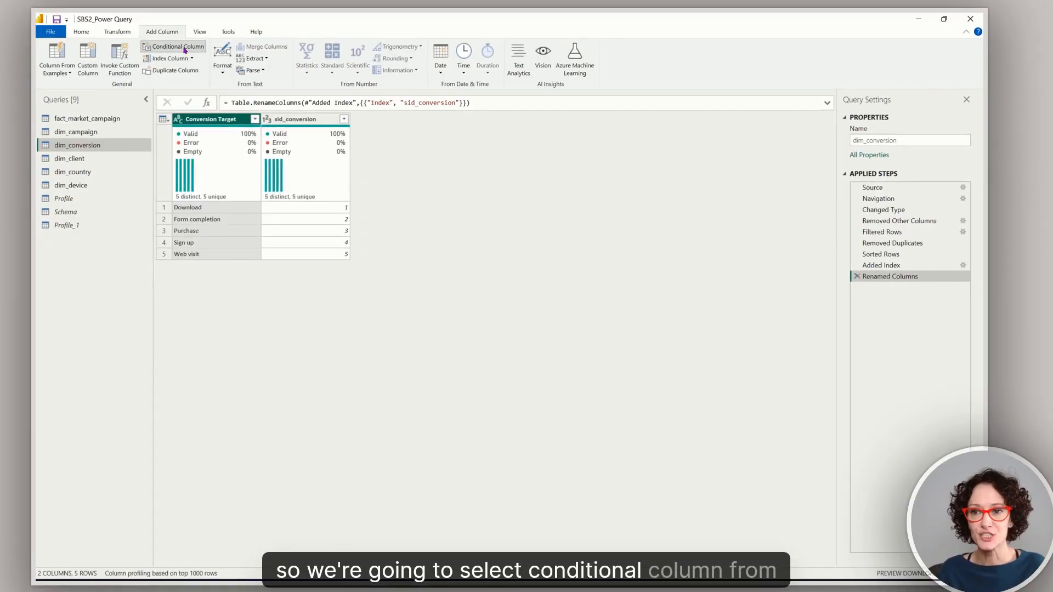
left_click(184, 49)
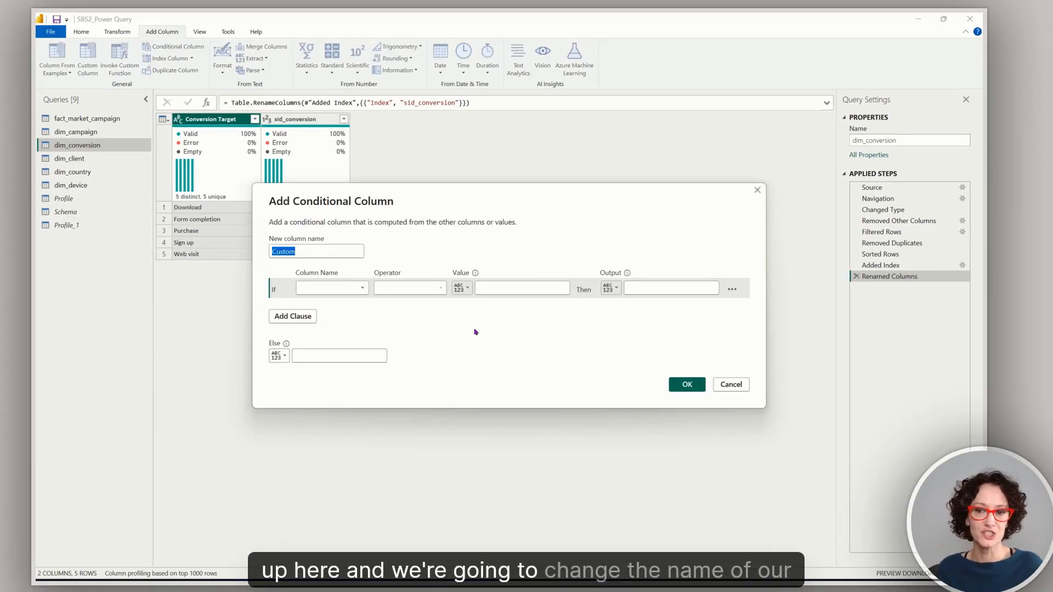
type("C")
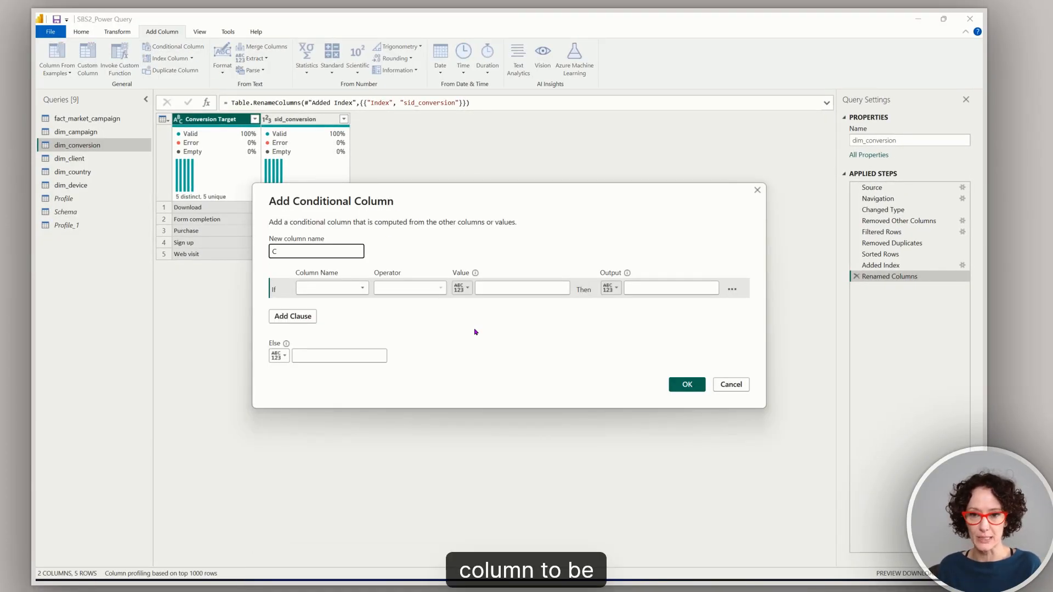
type("ustomer ")
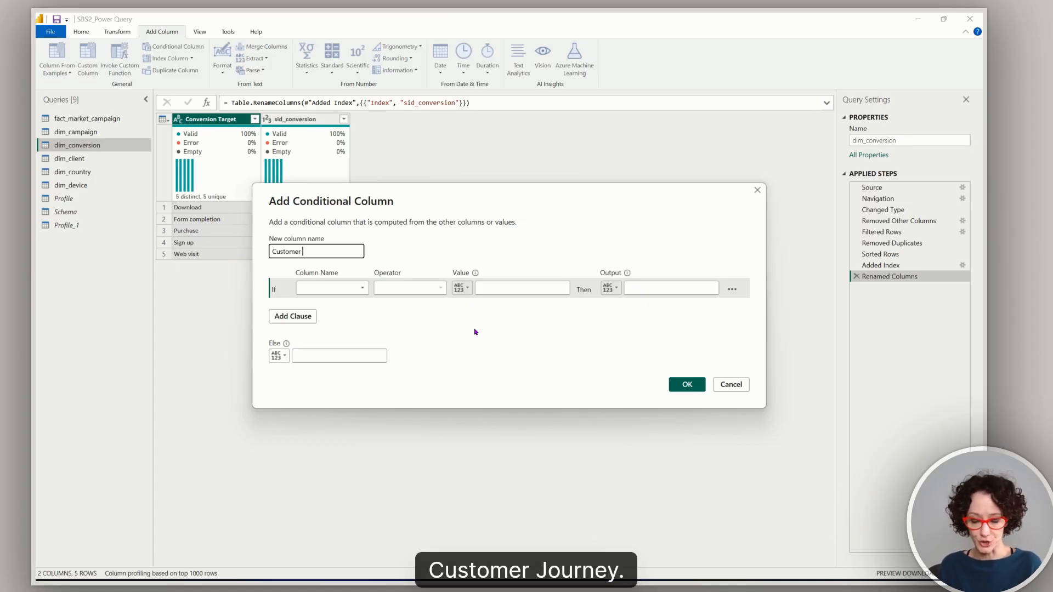
type("Journey")
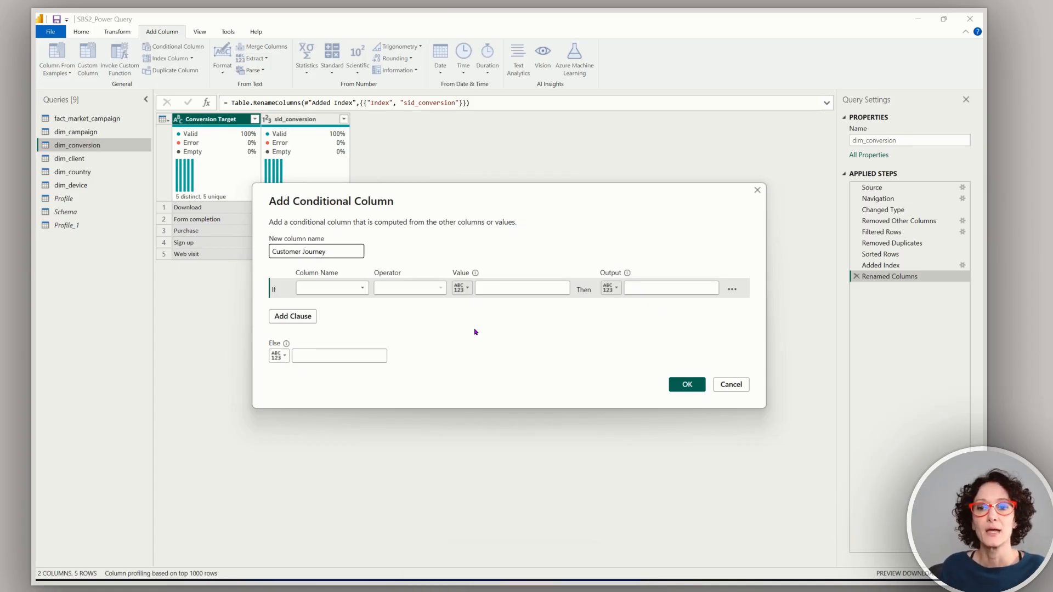
Step: Define the first condition so that Conversion Target equals Download outputs Pre-sales
left_click(471, 301)
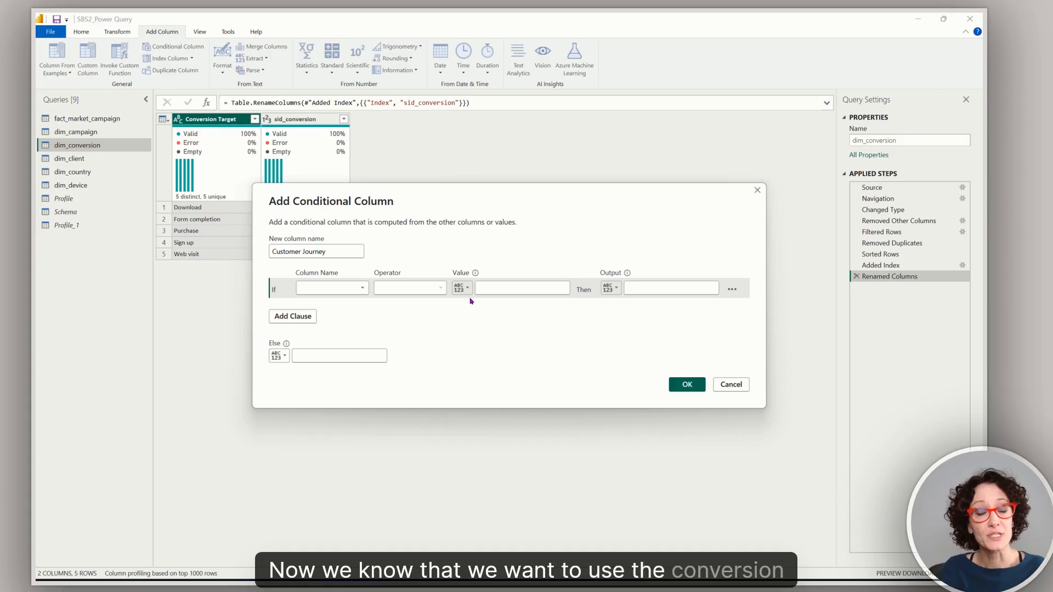
left_click(361, 289)
left_click(359, 300)
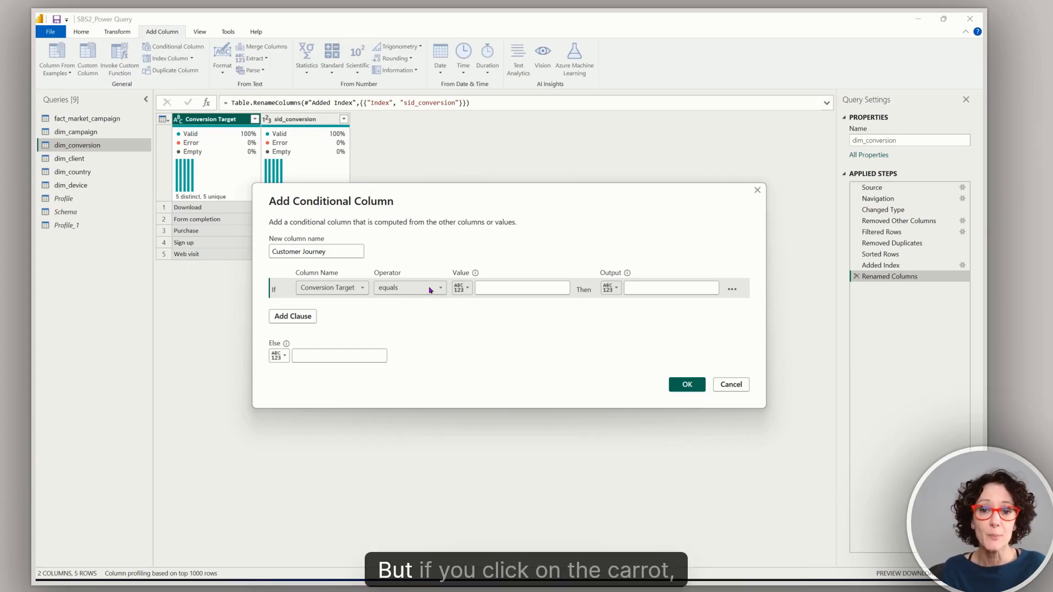
left_click(442, 289)
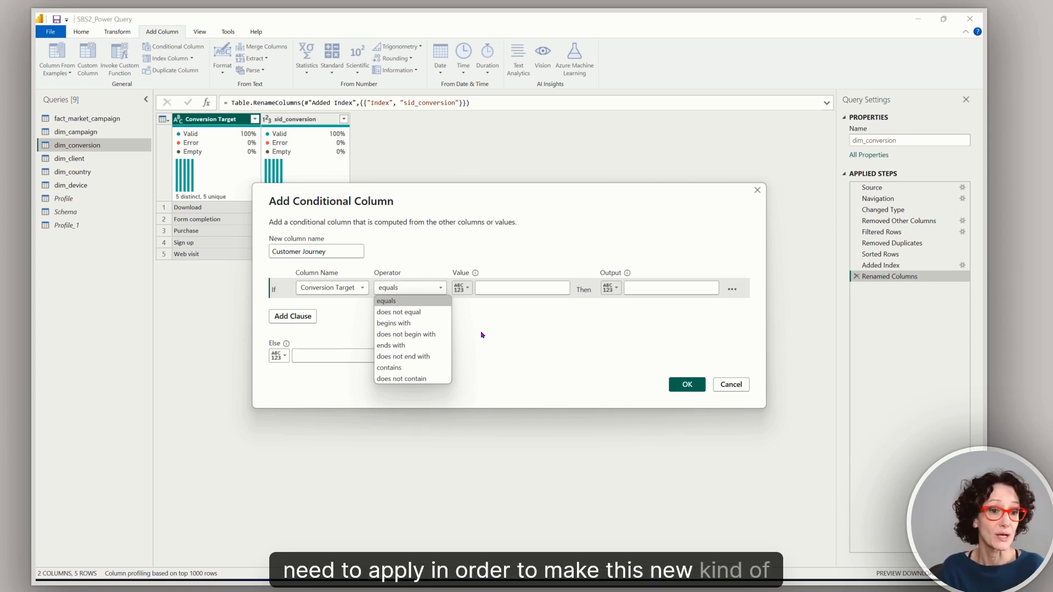
left_click(482, 335)
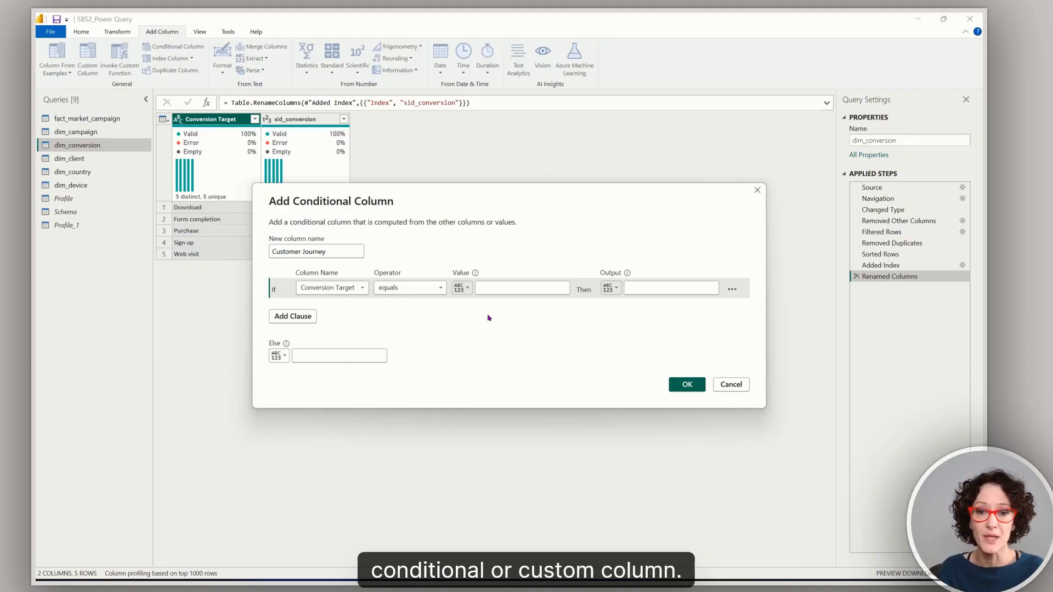
left_click(498, 286)
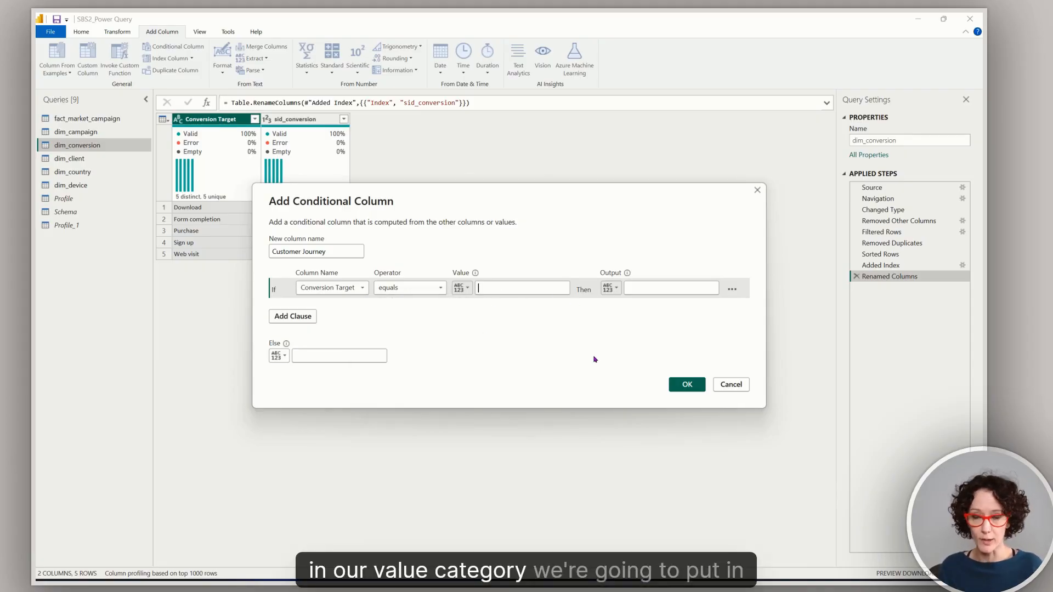
type("Downloa")
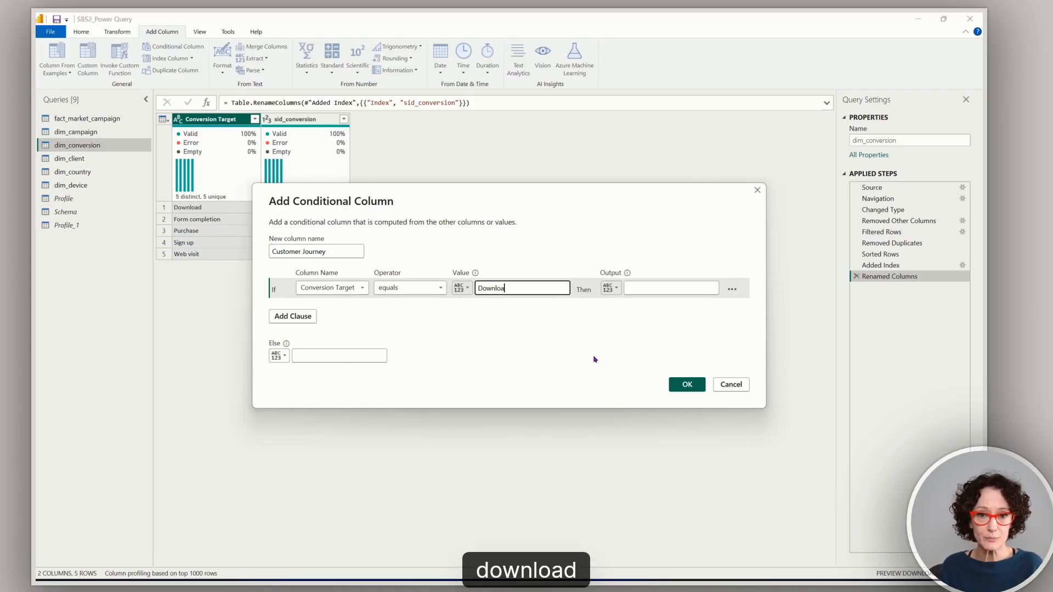
type("d")
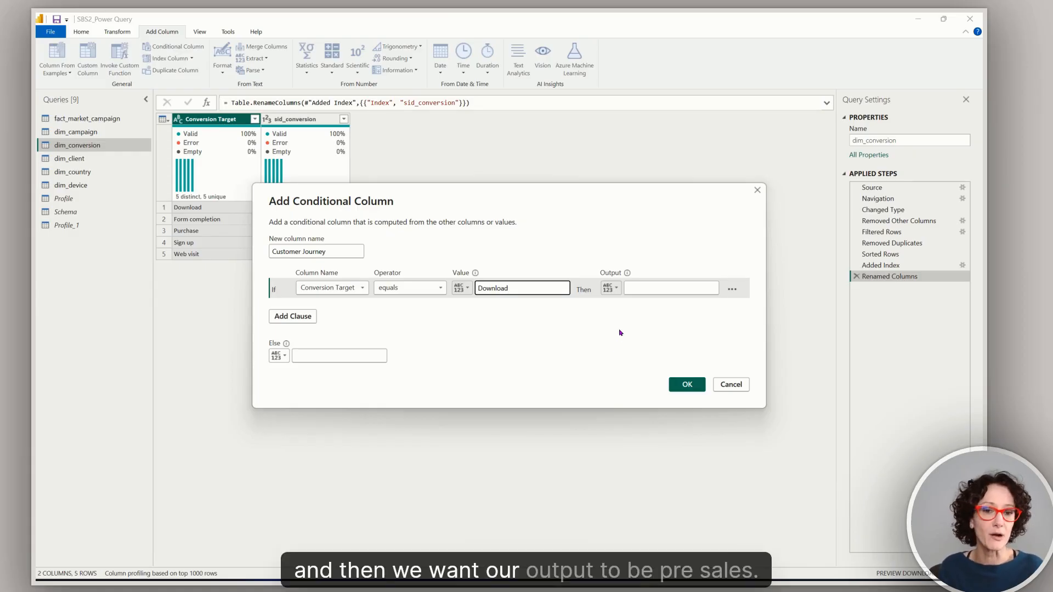
left_click(668, 287)
type("Pr")
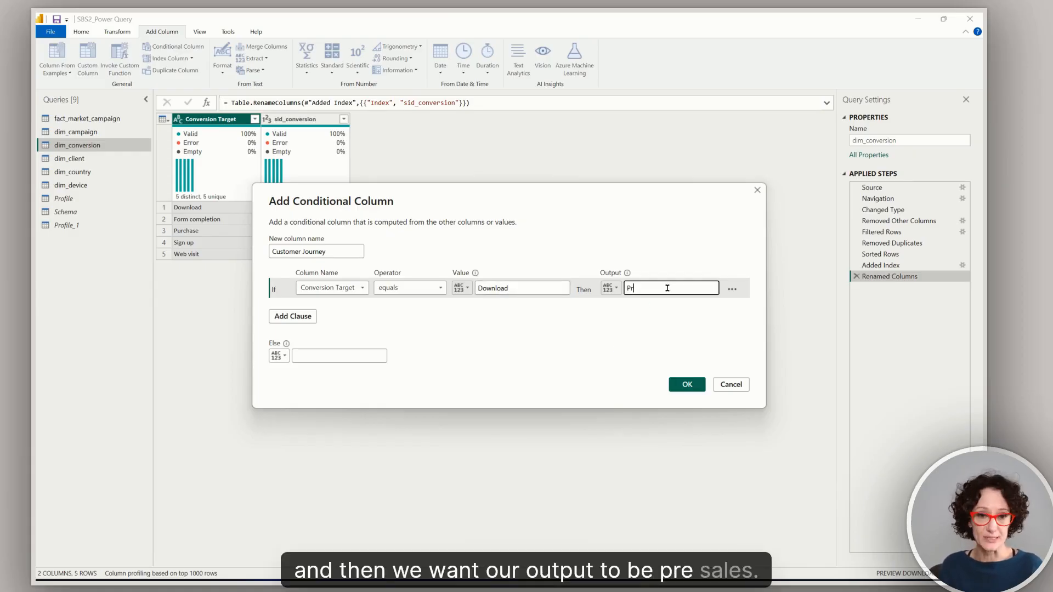
type("e-sales")
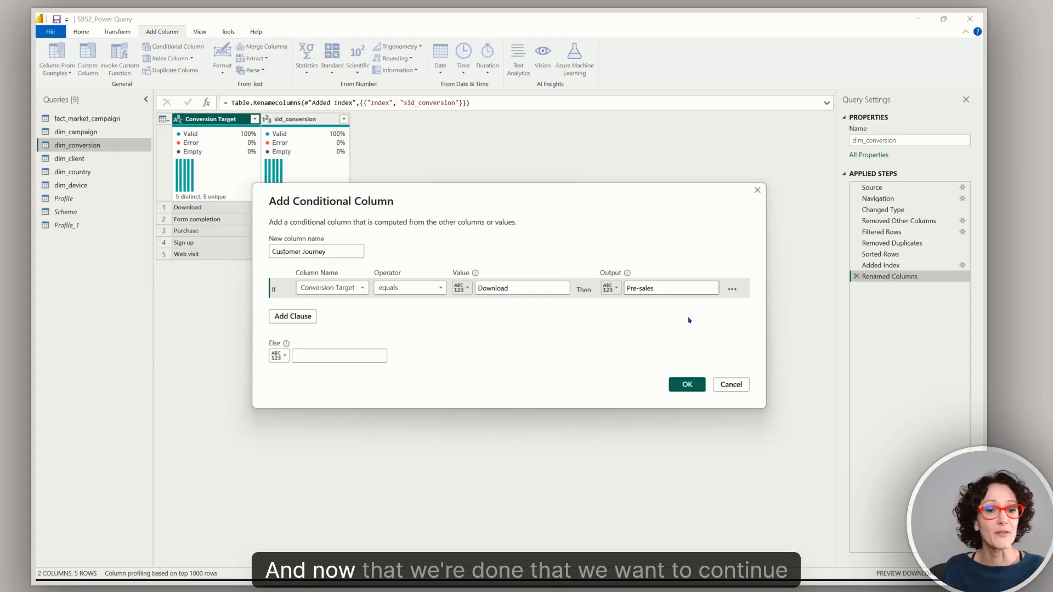
Step: Add an else-if clause so that Conversion Target equals Sign up also outputs Pre-sales
left_click(307, 317)
left_click(362, 310)
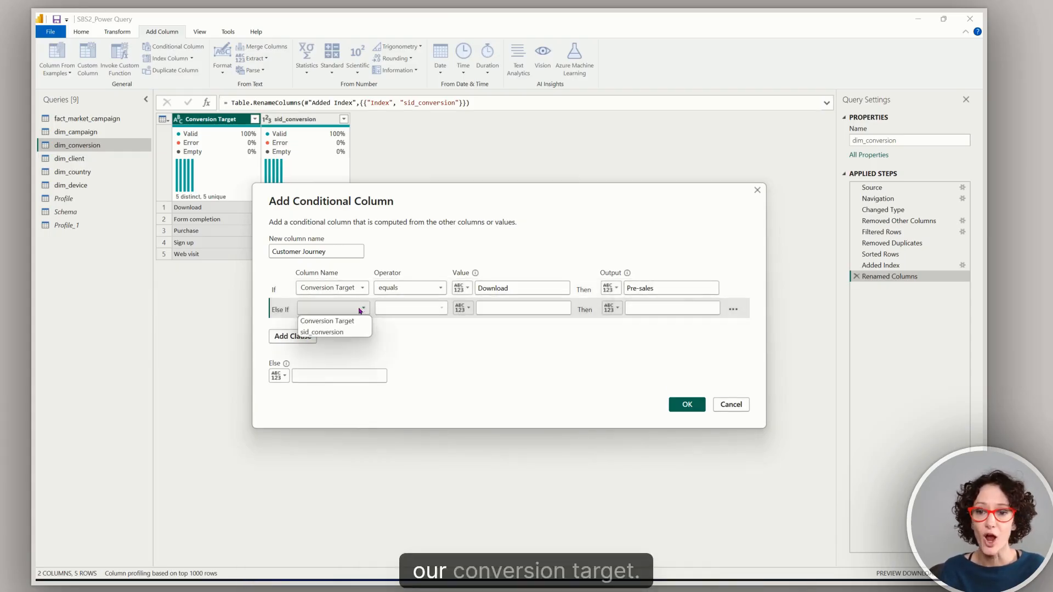
left_click(351, 320)
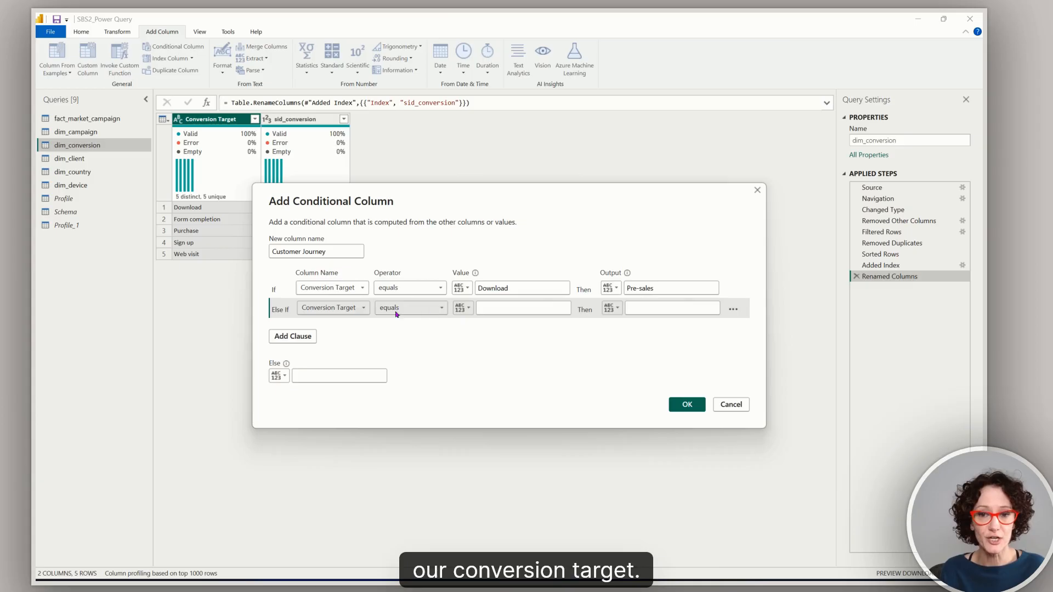
left_click(498, 308)
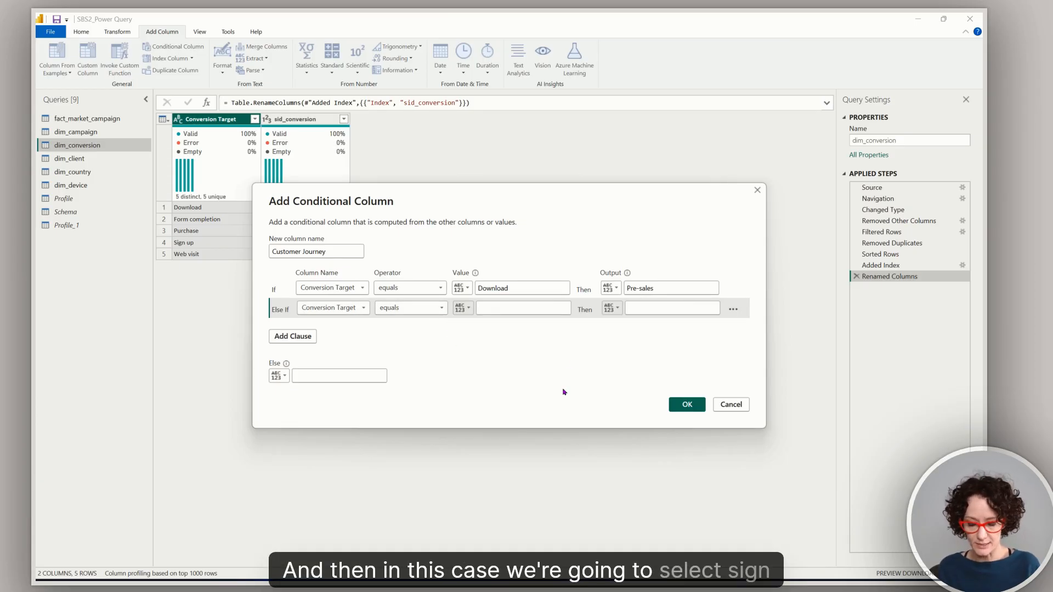
type("Sign up")
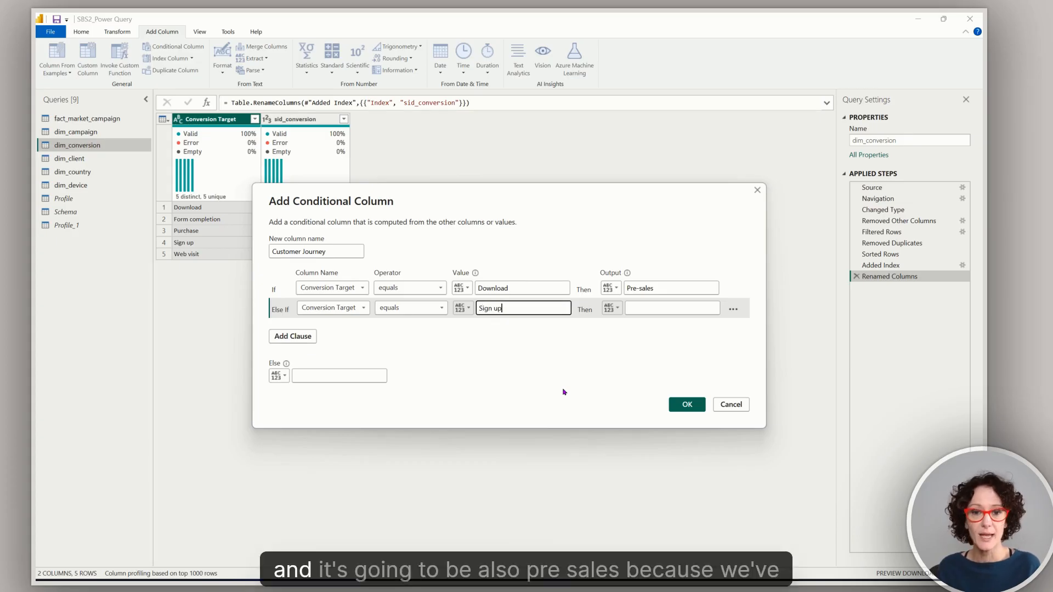
key("Tab")
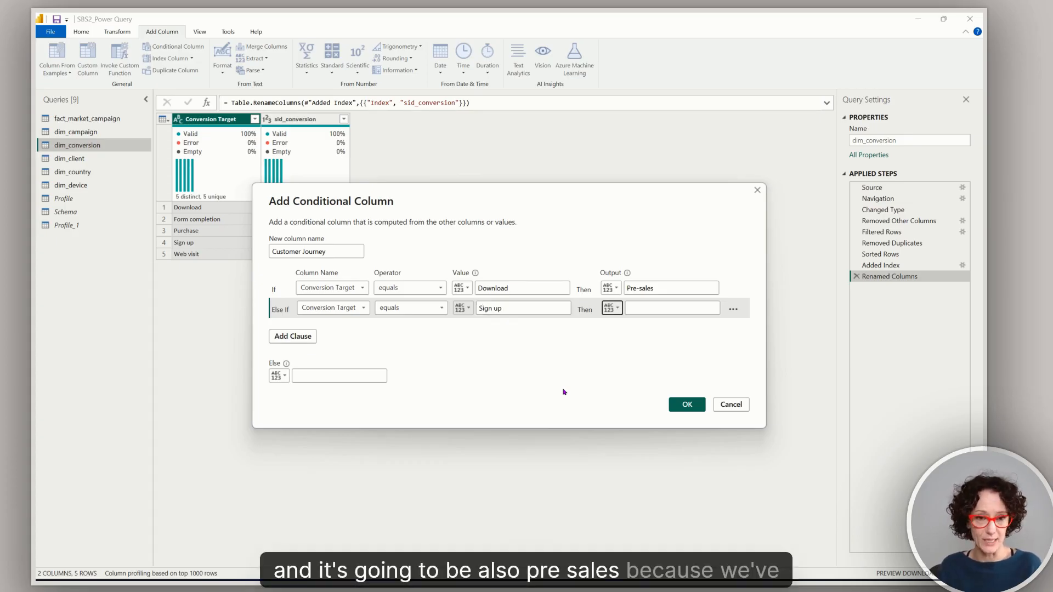
left_click(650, 307)
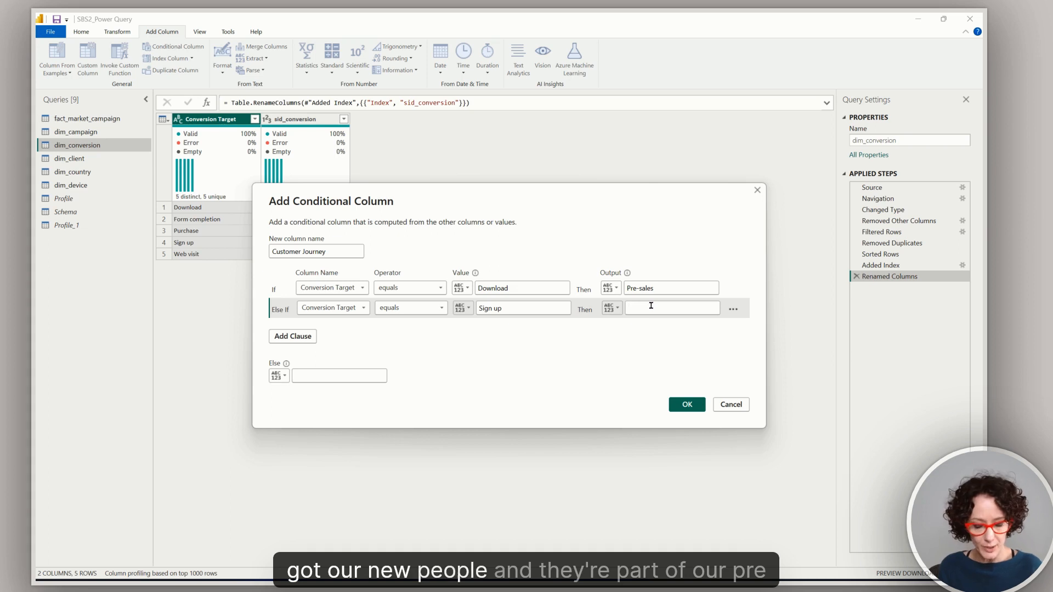
type("Pre-sales")
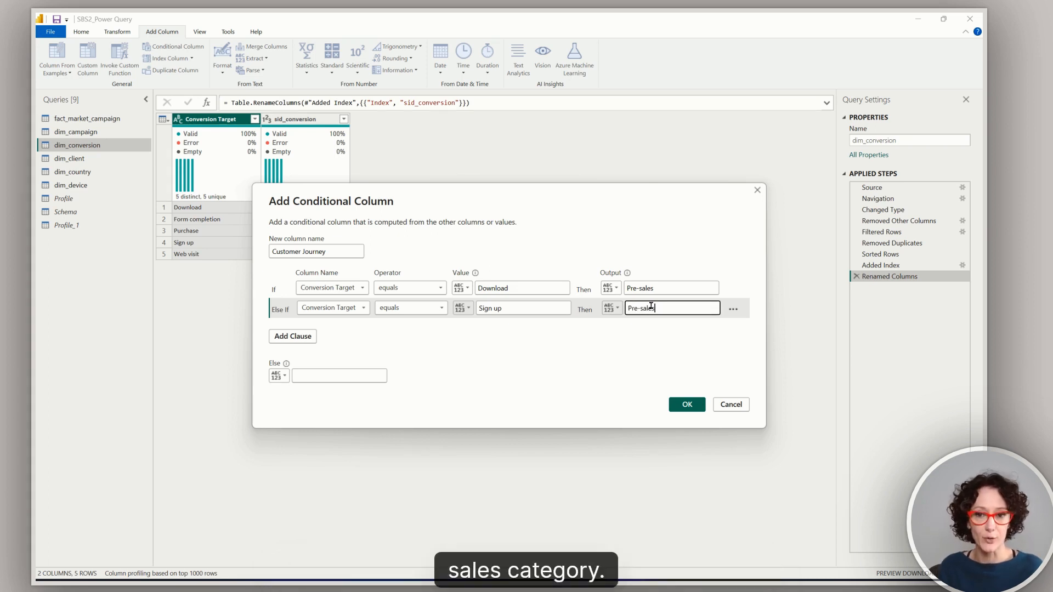
Step: Add another else-if clause so that Conversion Target equals Purchase outputs Sales
left_click(299, 338)
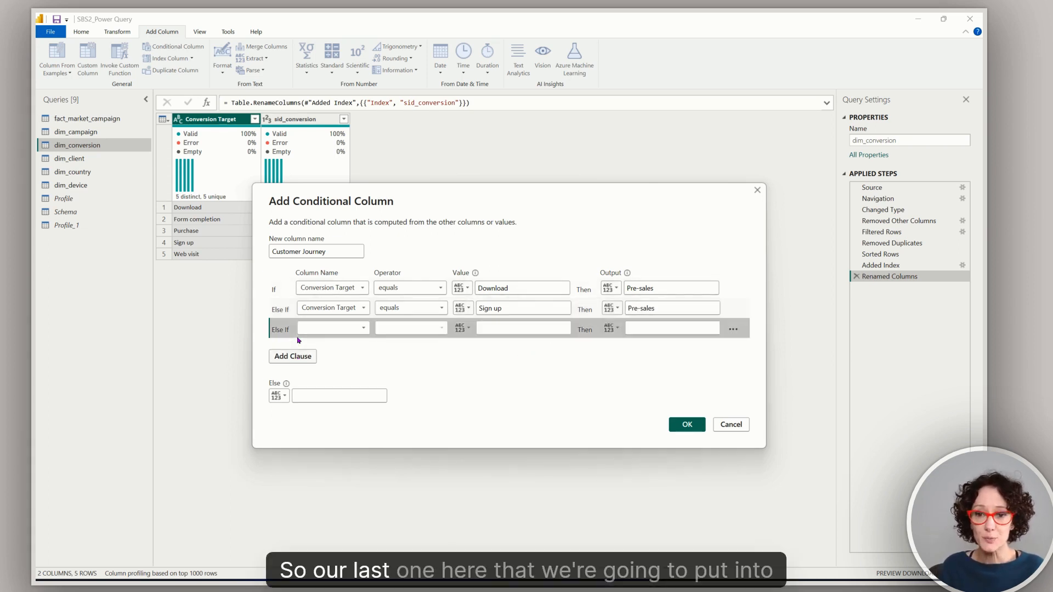
left_click(338, 329)
left_click(343, 342)
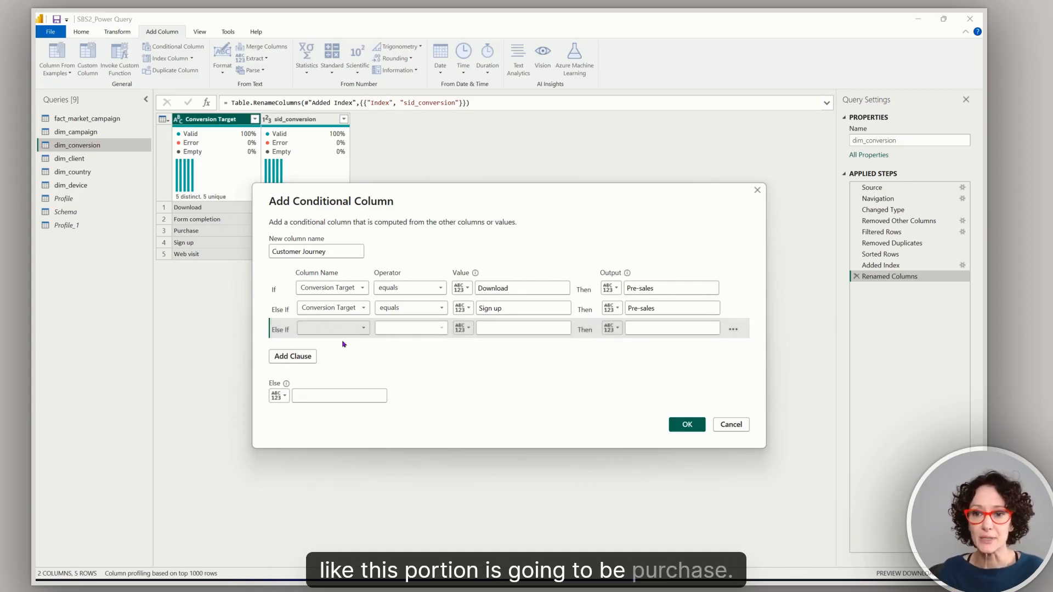
left_click(504, 331)
type("Purchase")
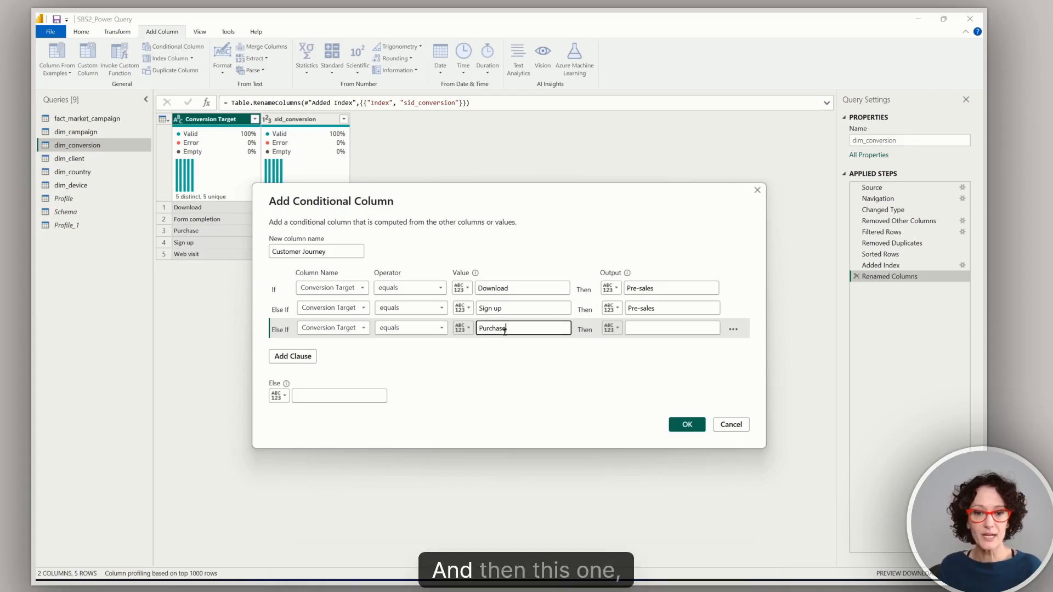
left_click(642, 327)
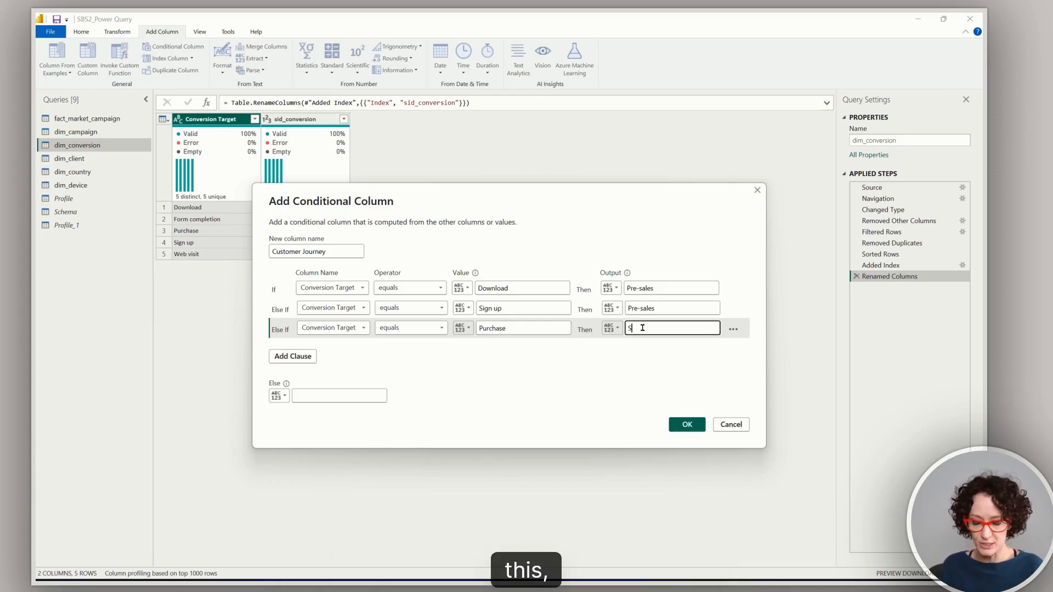
type("Sales")
left_click(641, 381)
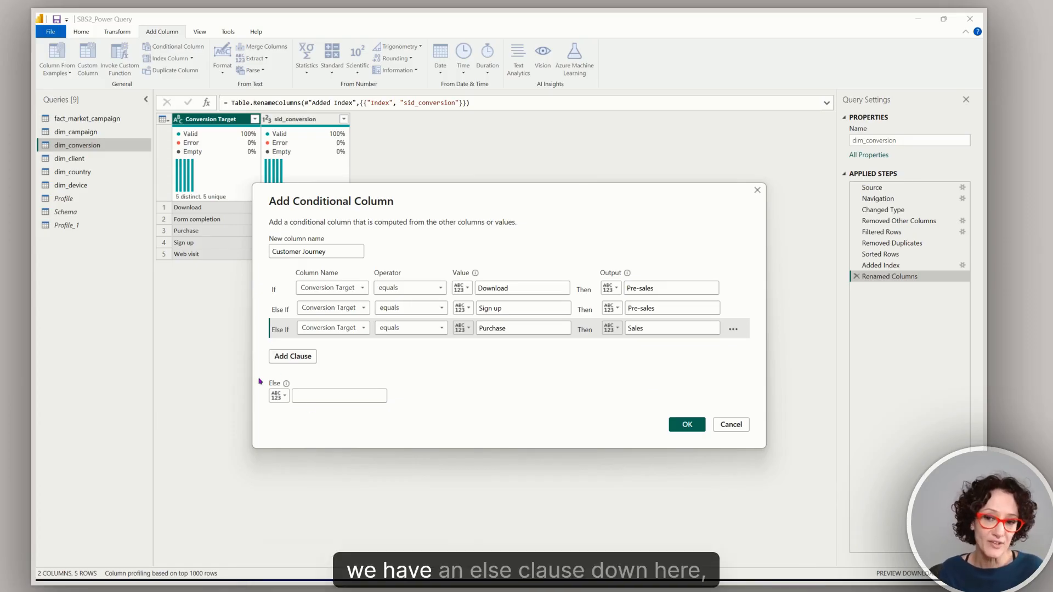
Step: Set the else output to Retaining Customers and create the conditional column
left_click(326, 396)
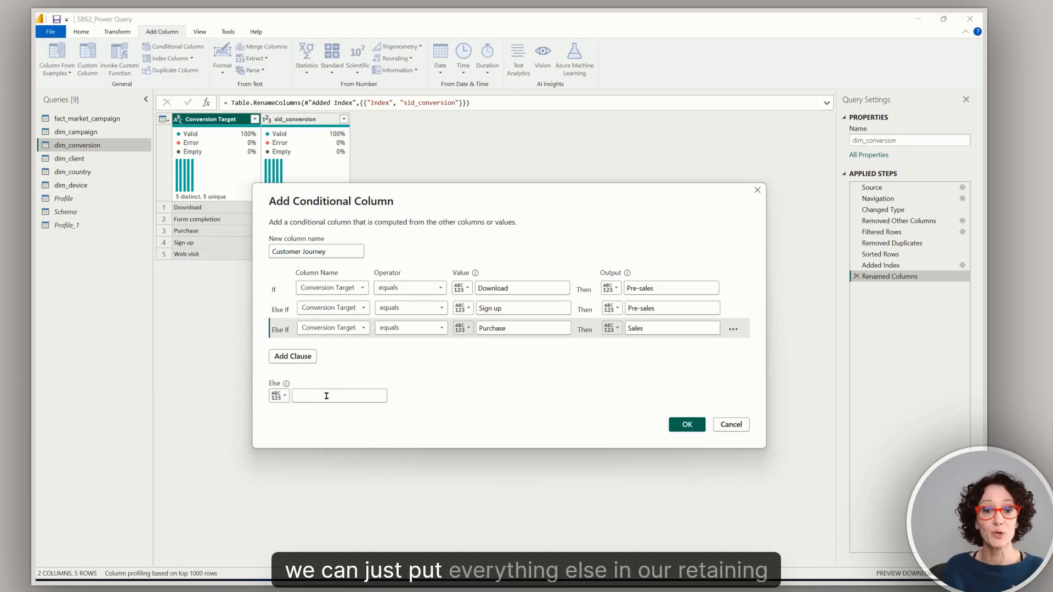
type("Re")
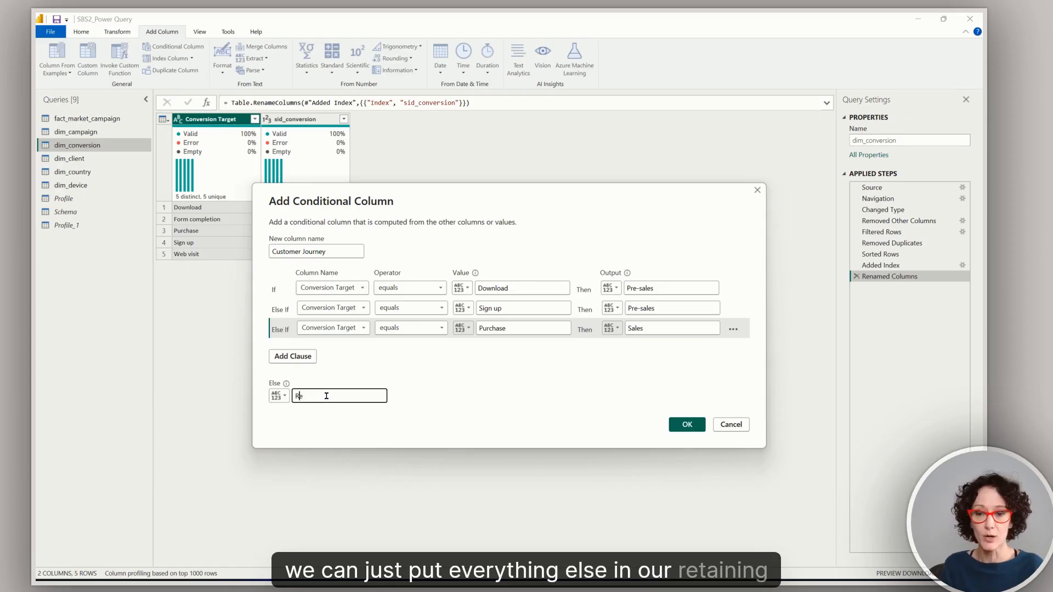
type("taining")
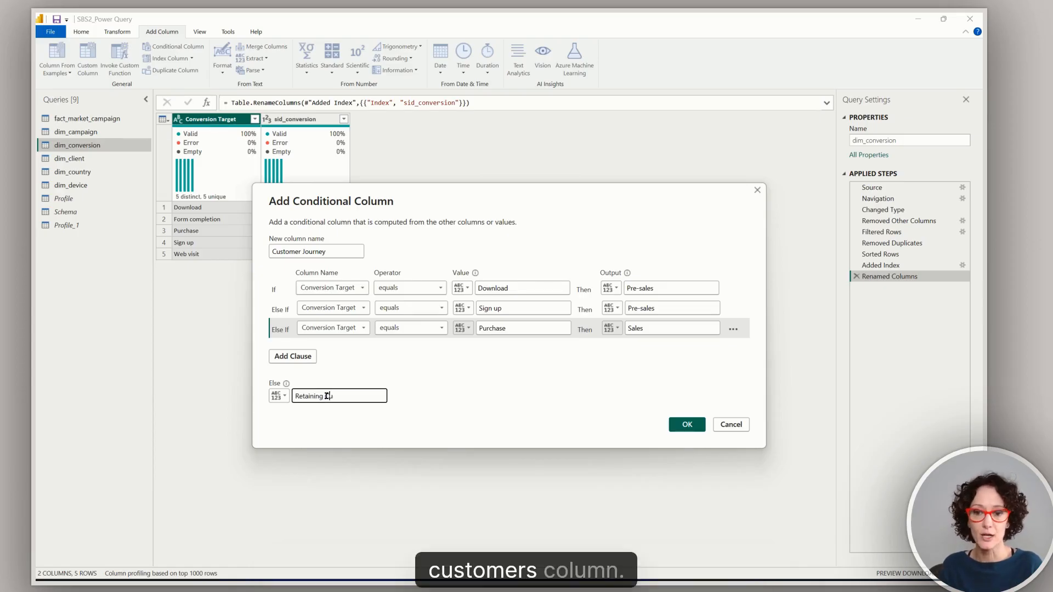
type(" Customers")
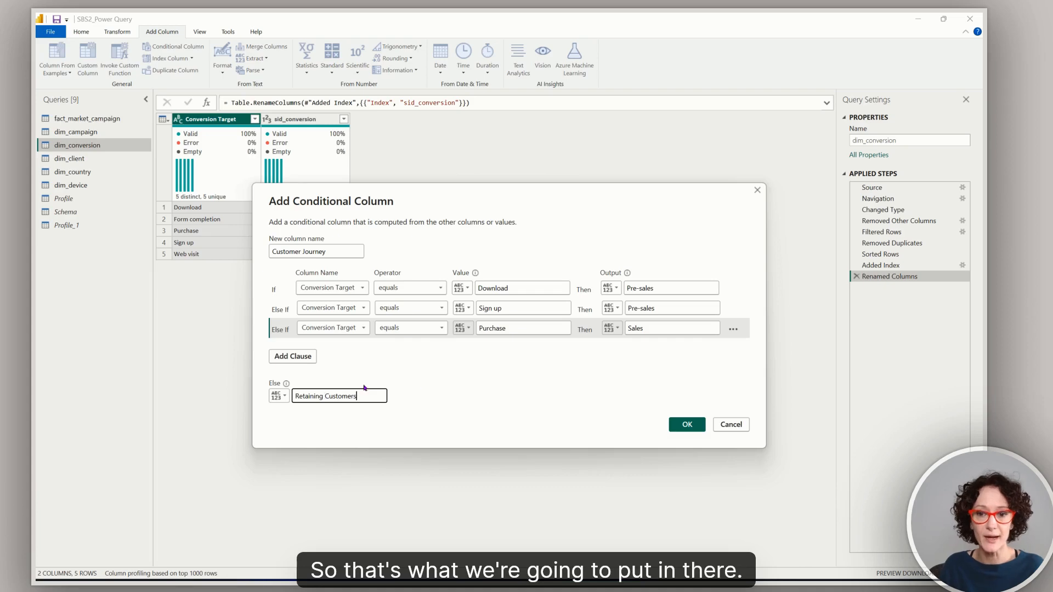
left_click(687, 424)
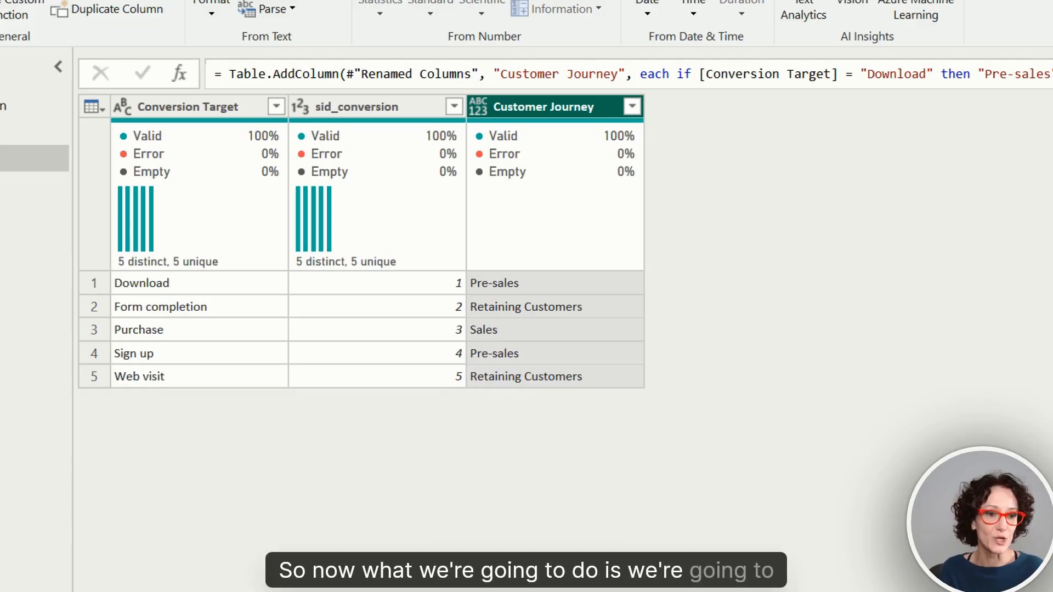
Step: Rename the added conditional column's applied step to Customer Journey, and close the query editor with the changes applied
key("F2")
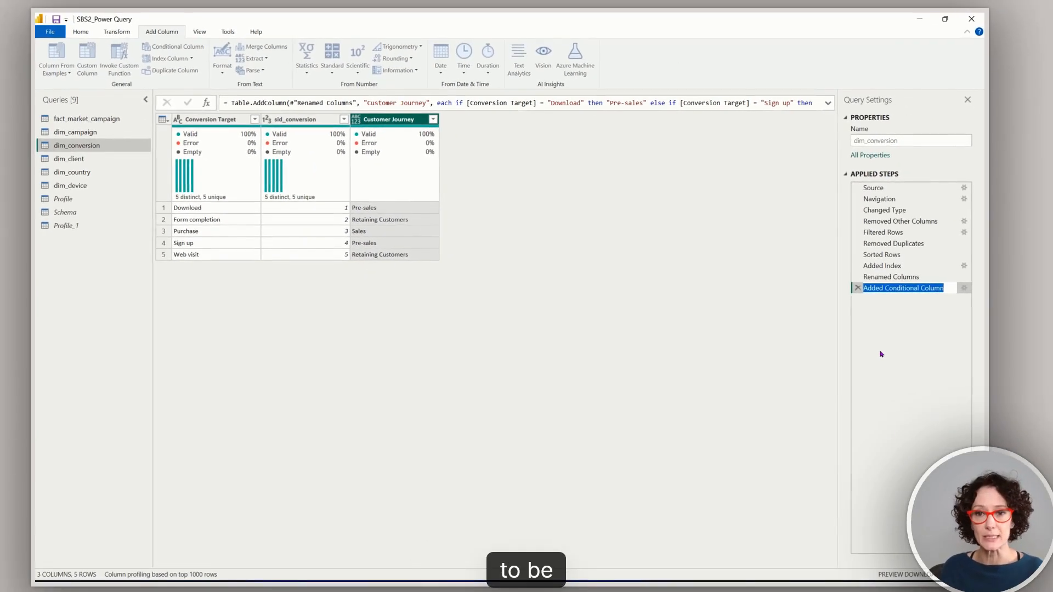
type("Custom")
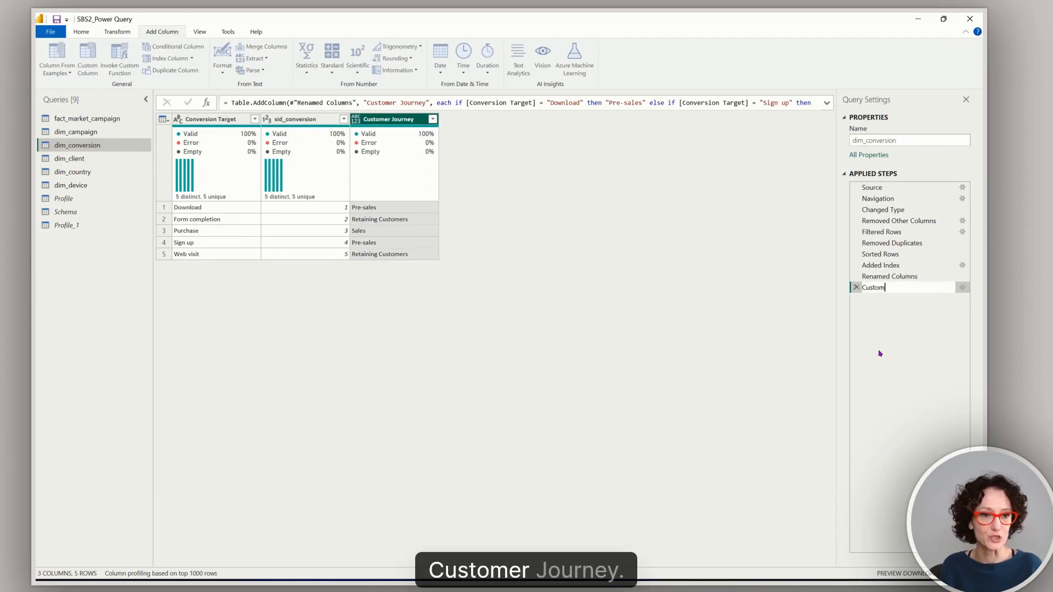
type("er Journey")
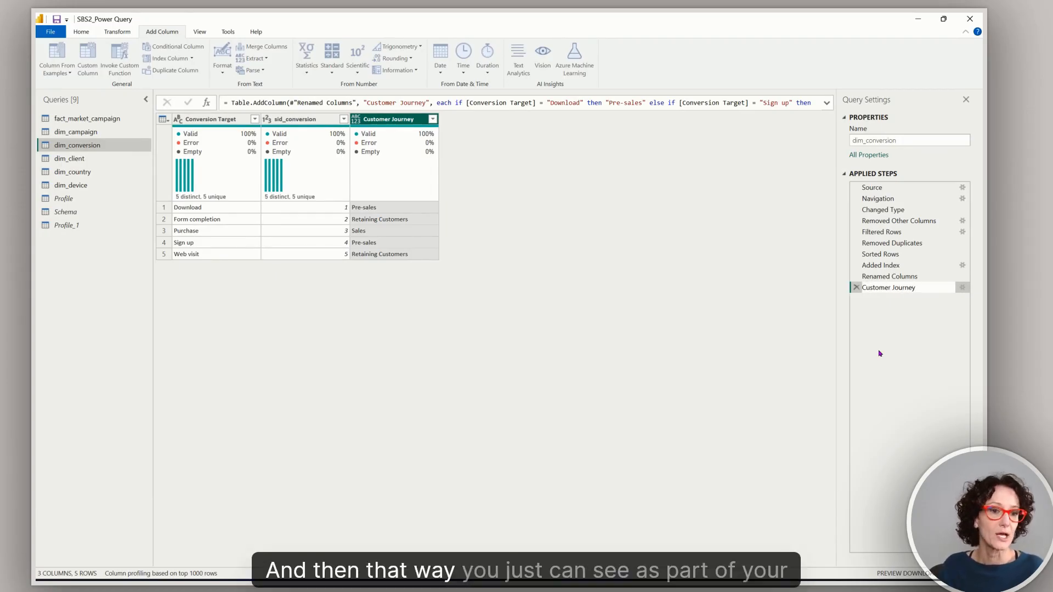
key("Return")
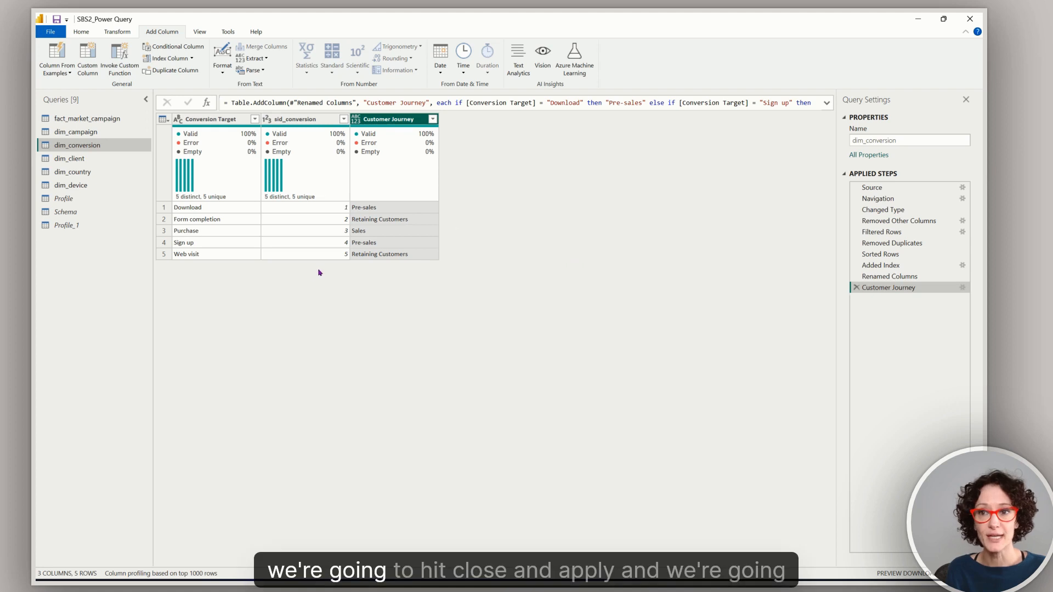
left_click(81, 31)
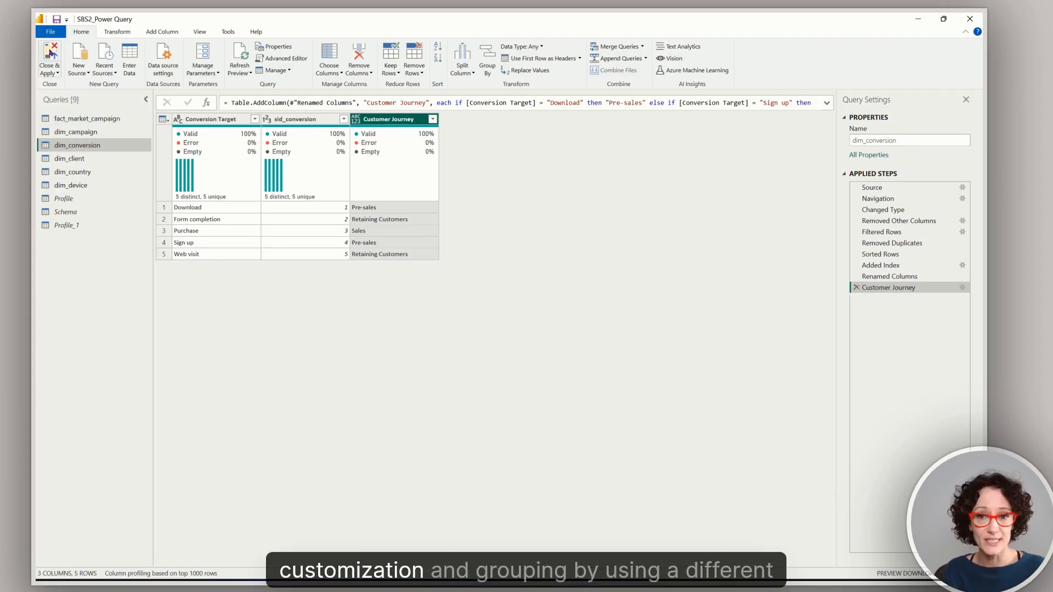
left_click(50, 53)
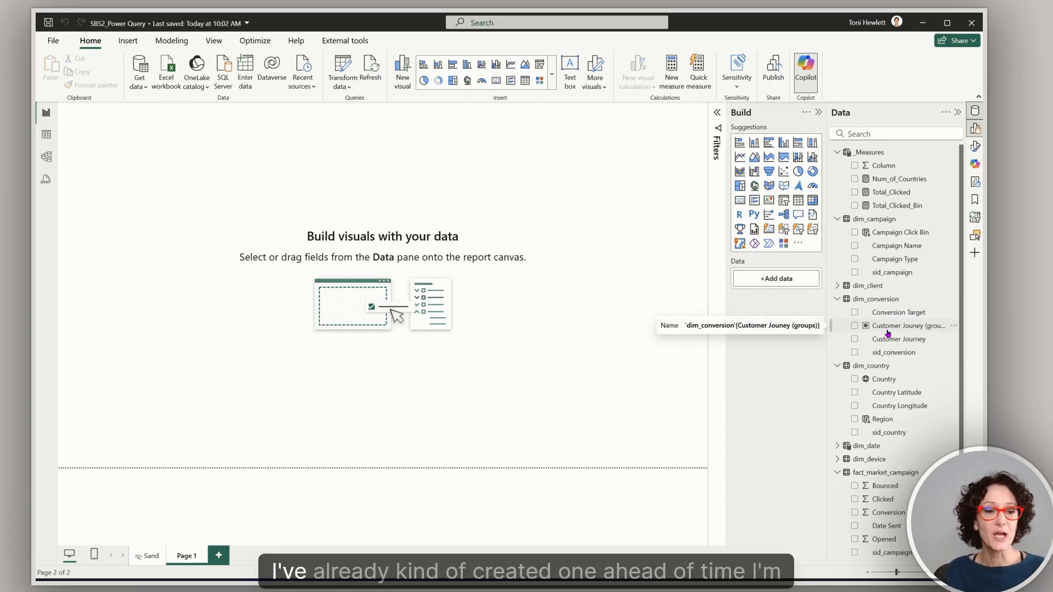
Step: Delete the existing Customer Jouney (groups) column of dim_conversion from the model
left_click(953, 328)
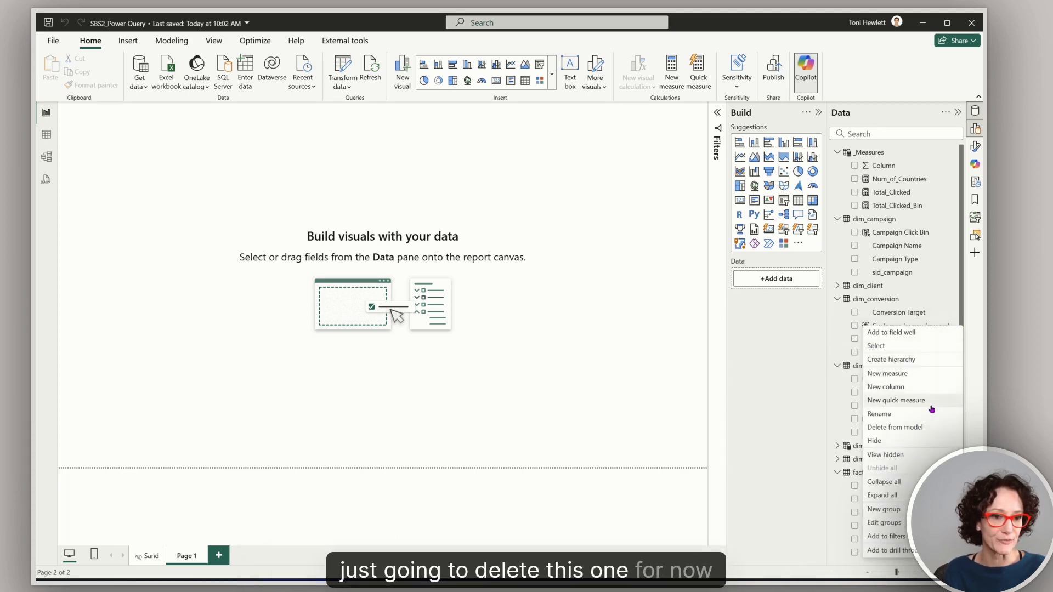
left_click(924, 427)
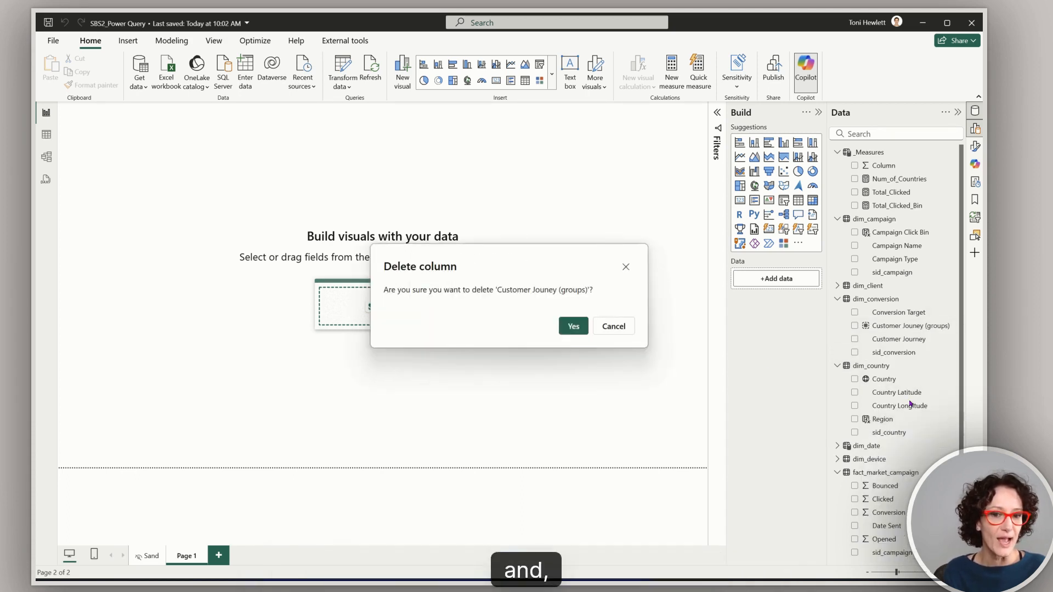
left_click(573, 325)
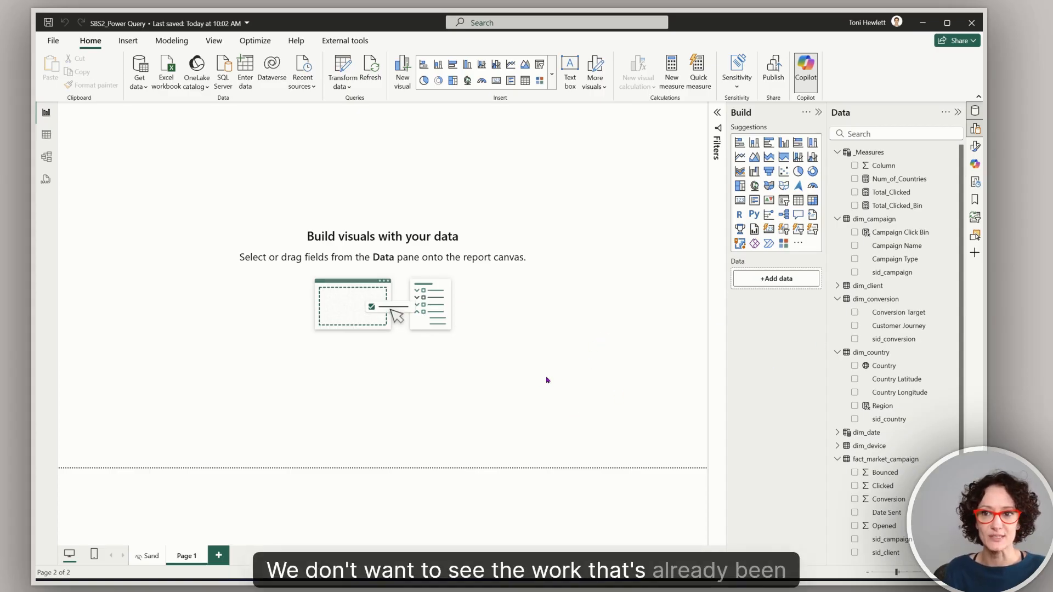
Step: Start a new group on the Conversion Target field of dim_conversion and name it Customer Journey (groups)
left_click(920, 314)
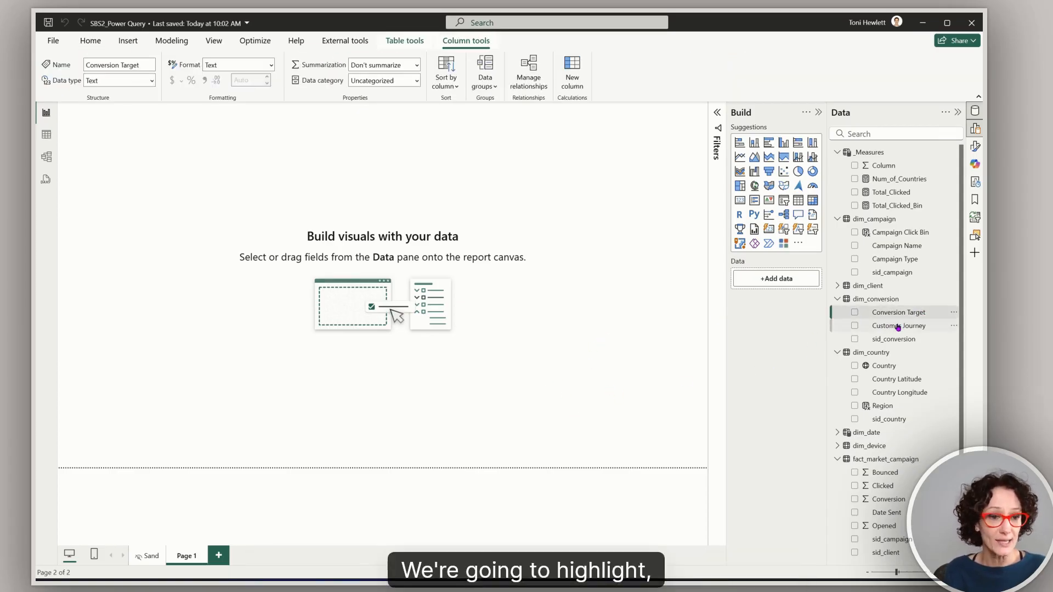
left_click(954, 313)
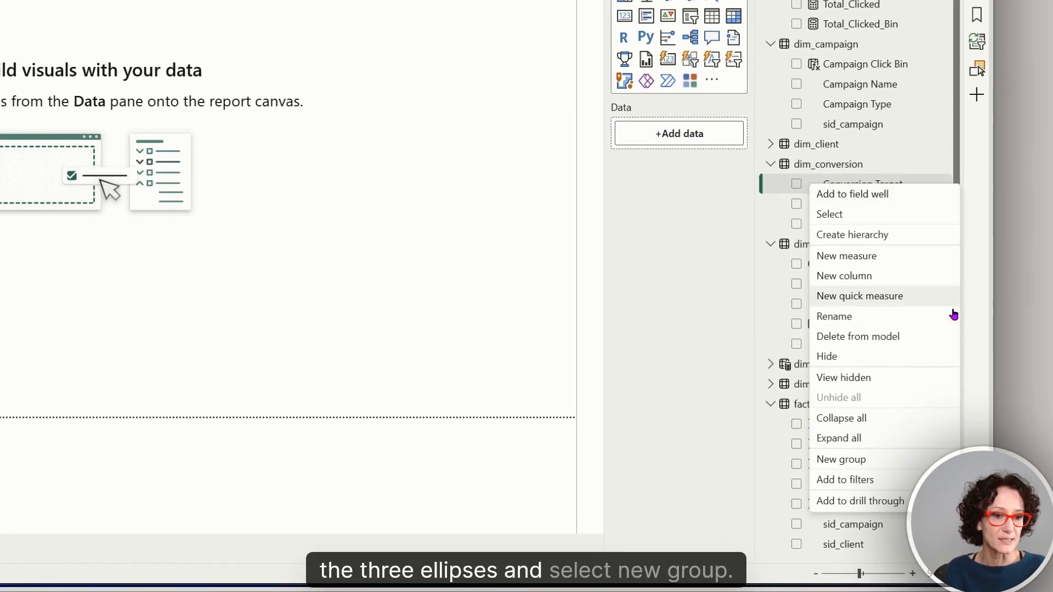
left_click(935, 460)
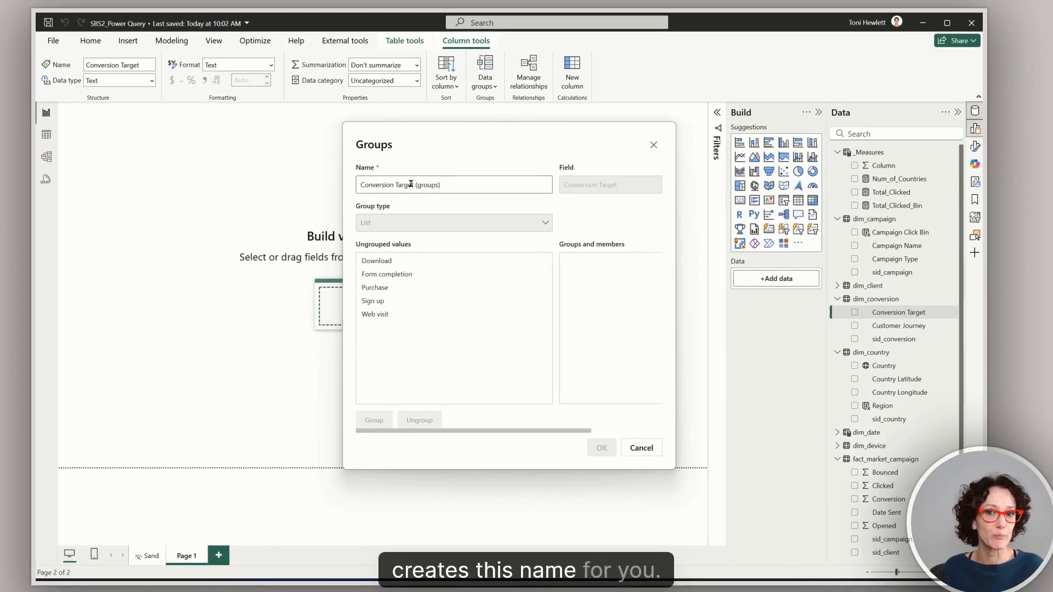
left_click_drag(415, 185, 357, 184)
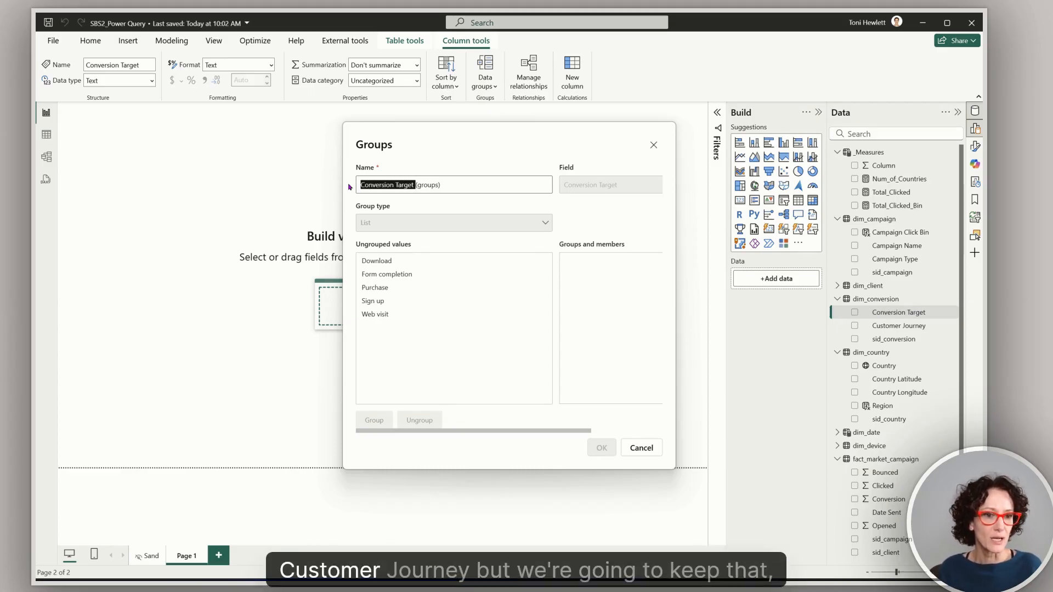
key("BackSpace")
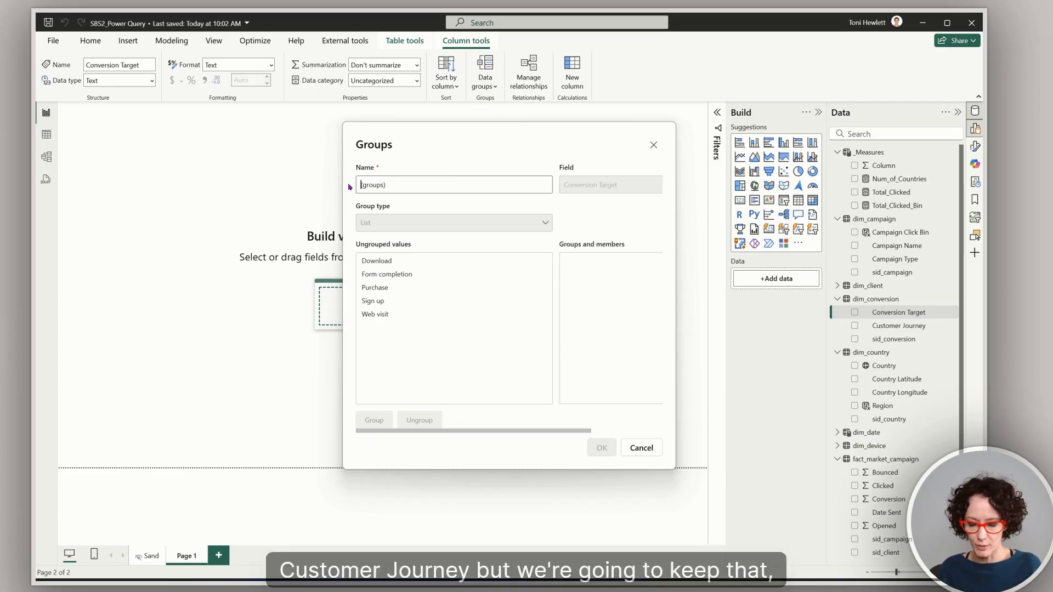
type("C")
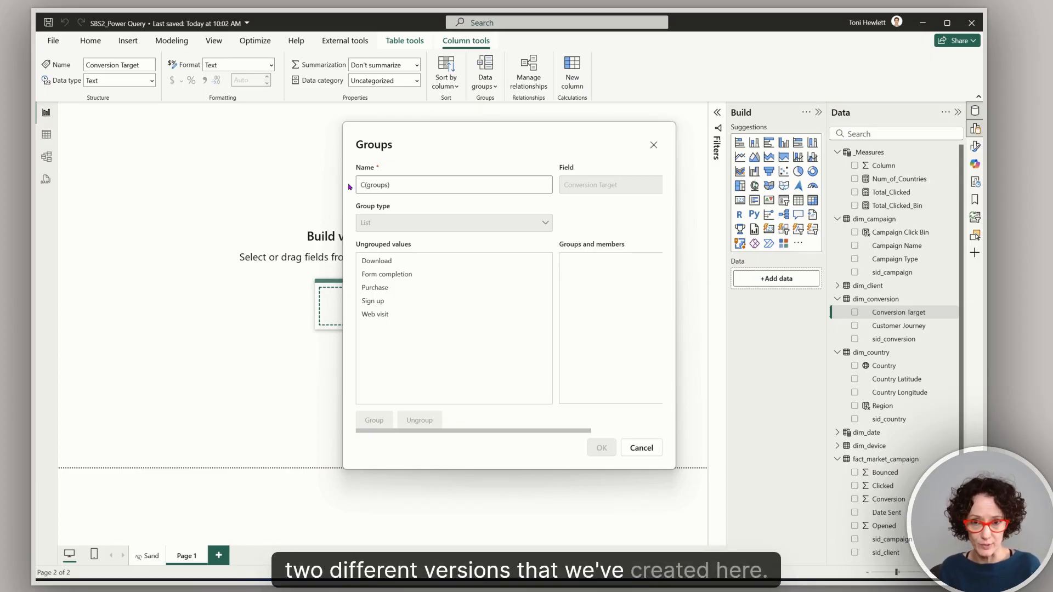
type("ustomer ")
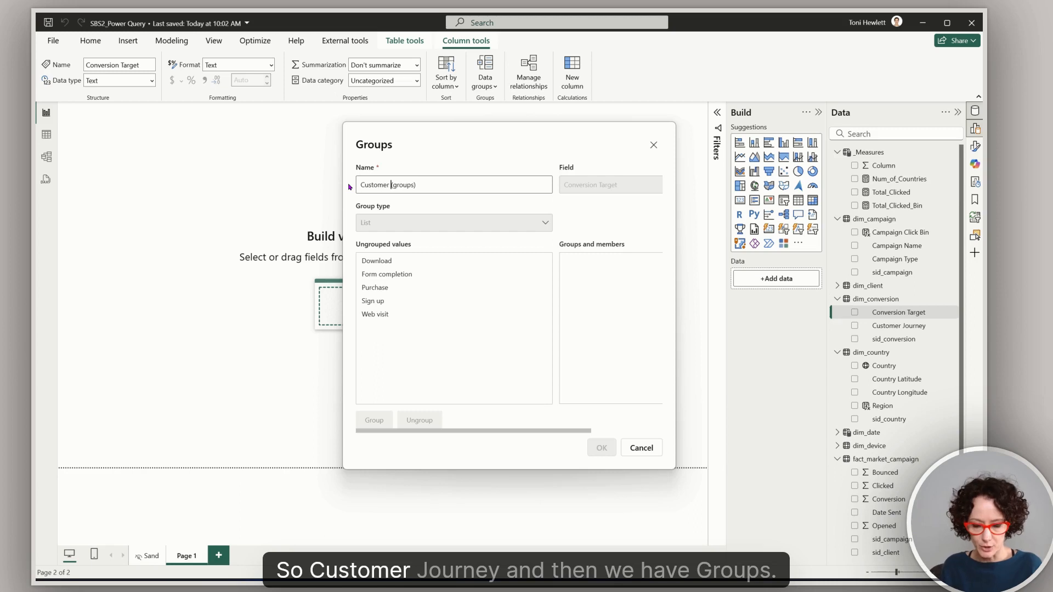
type("Journey")
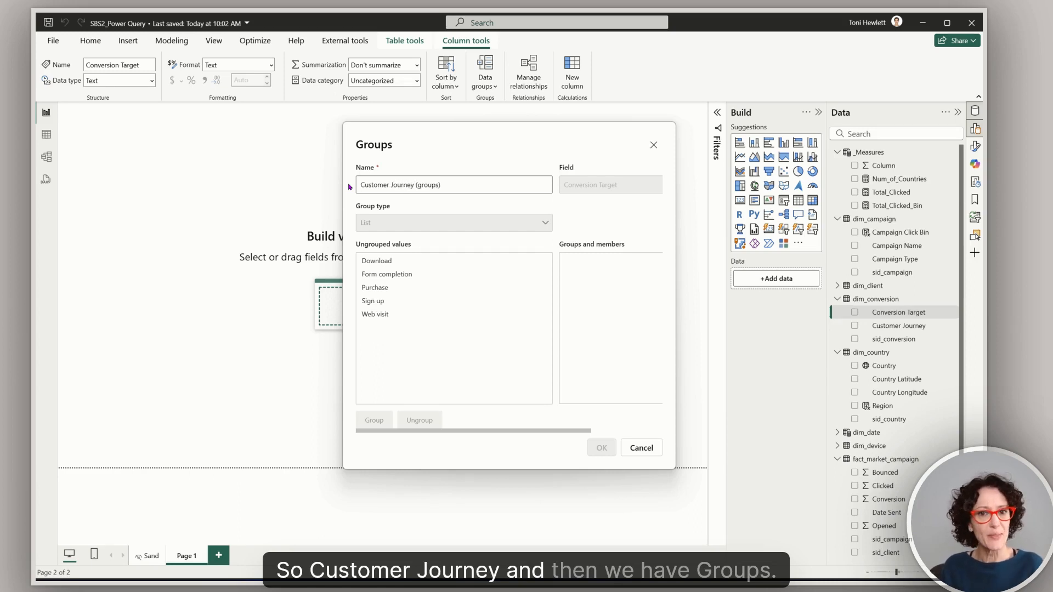
Step: Put the Purchase value into its own group and rename that group Sales
left_click_drag(496, 139, 391, 134)
left_click(379, 258)
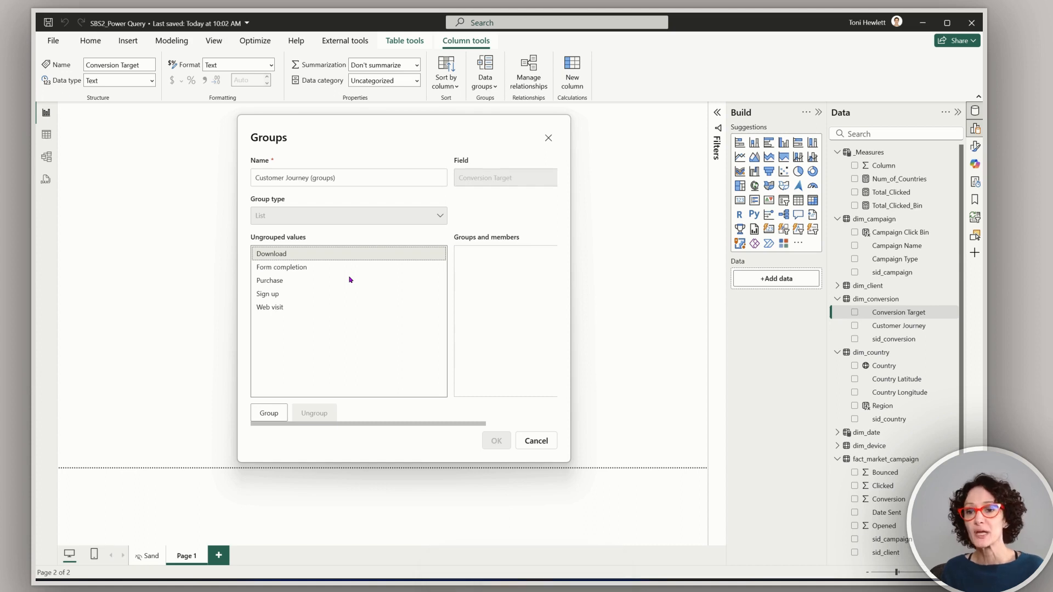
left_click(264, 281)
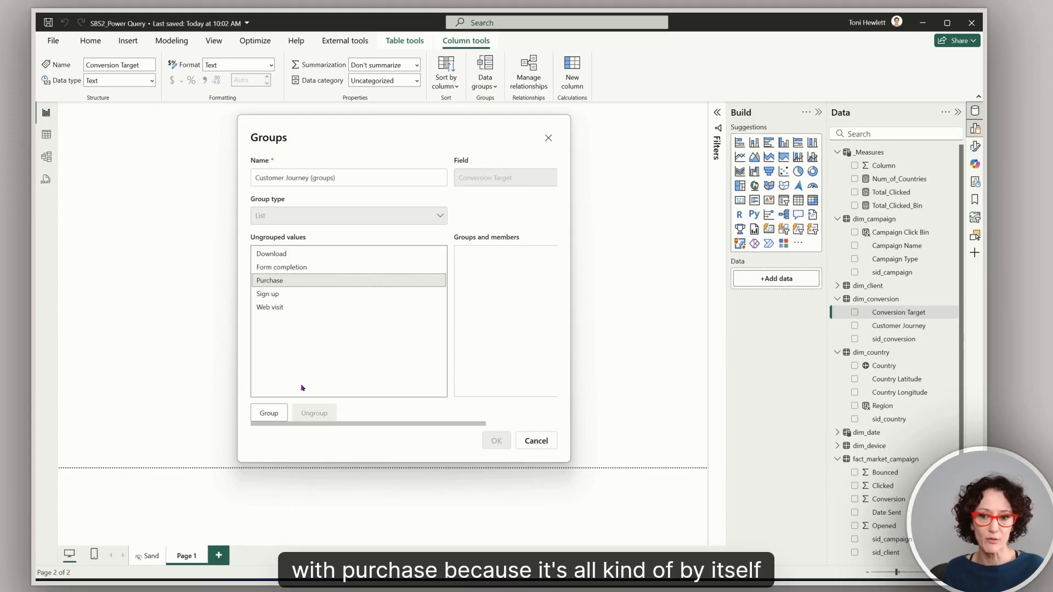
left_click(268, 416)
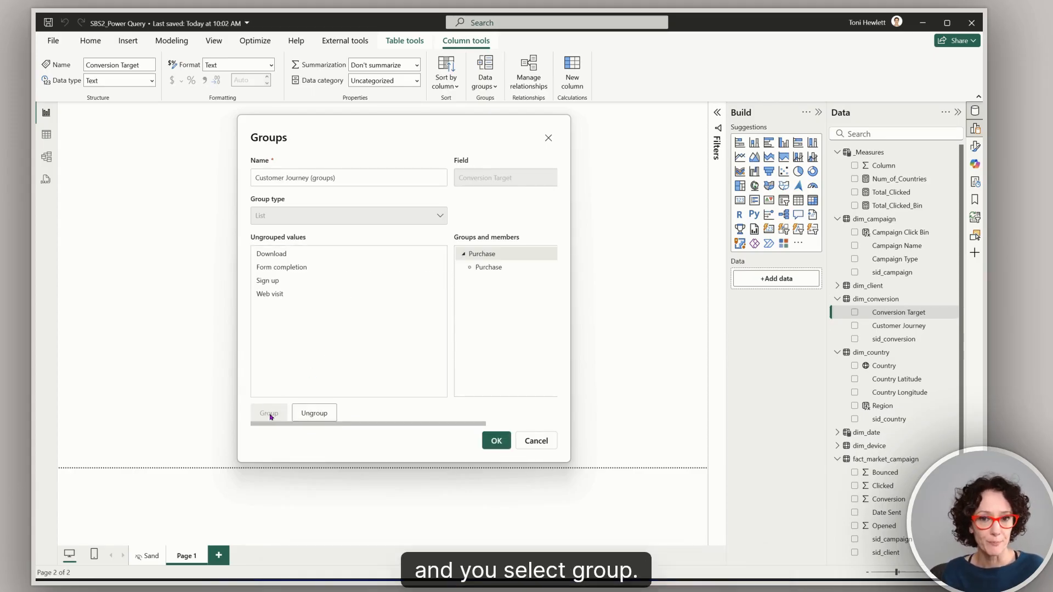
left_click_drag(449, 422, 507, 425)
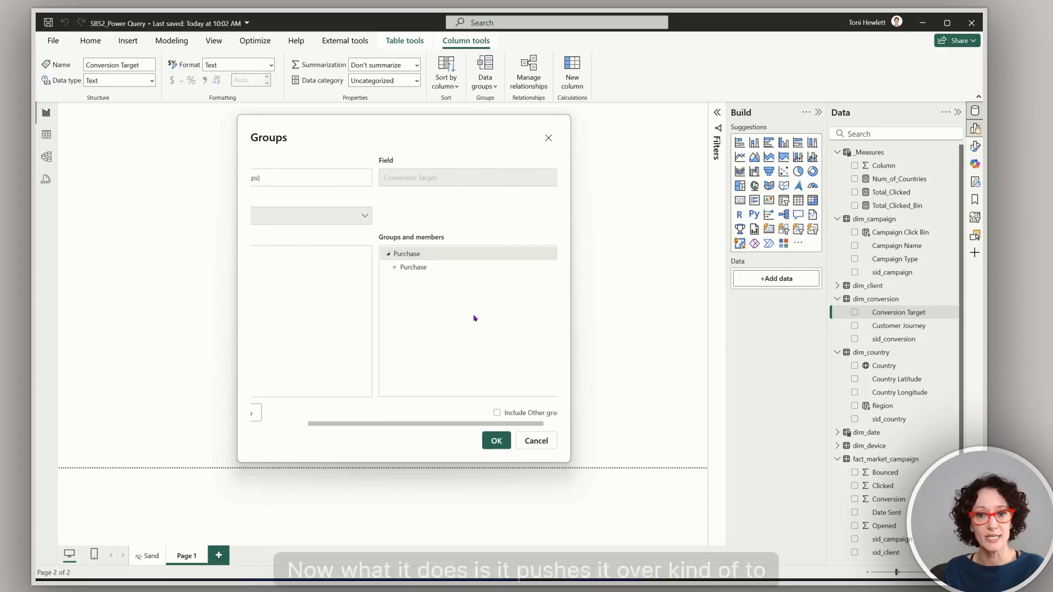
double_click(419, 257)
key("BackSpace")
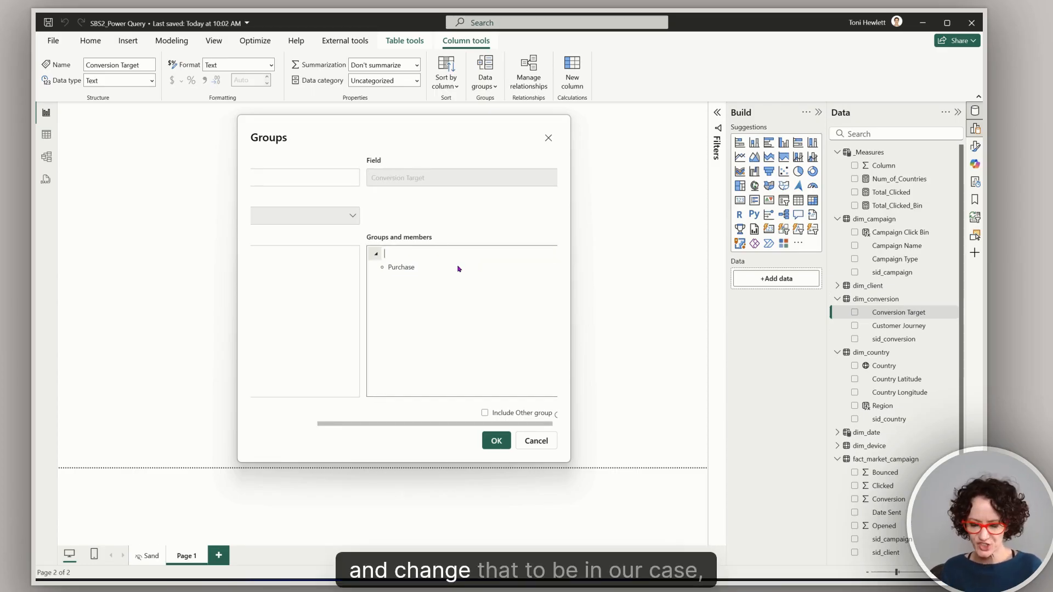
type("Sae")
type("es")
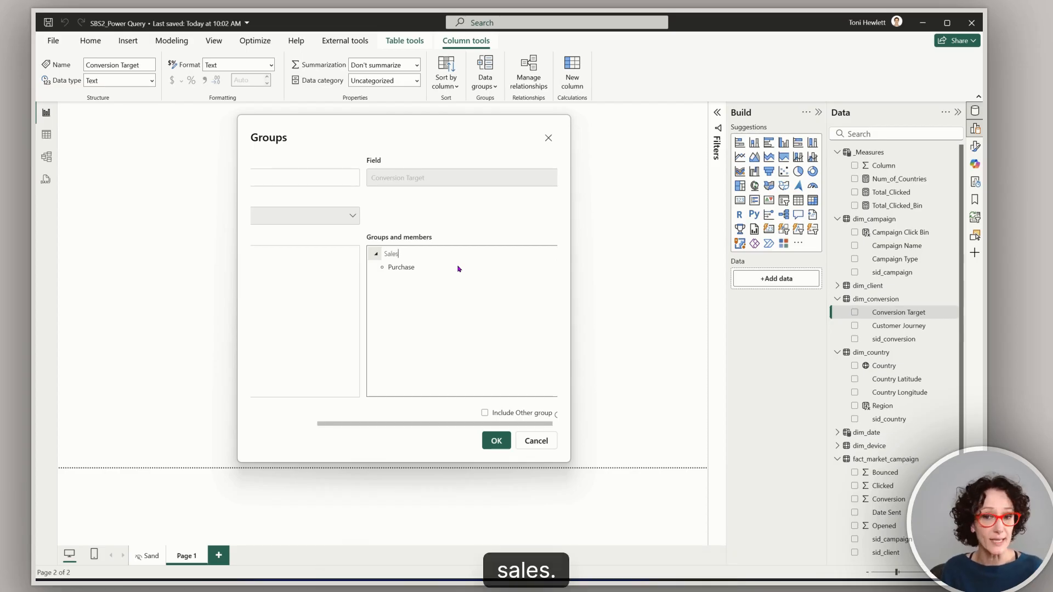
key("Return")
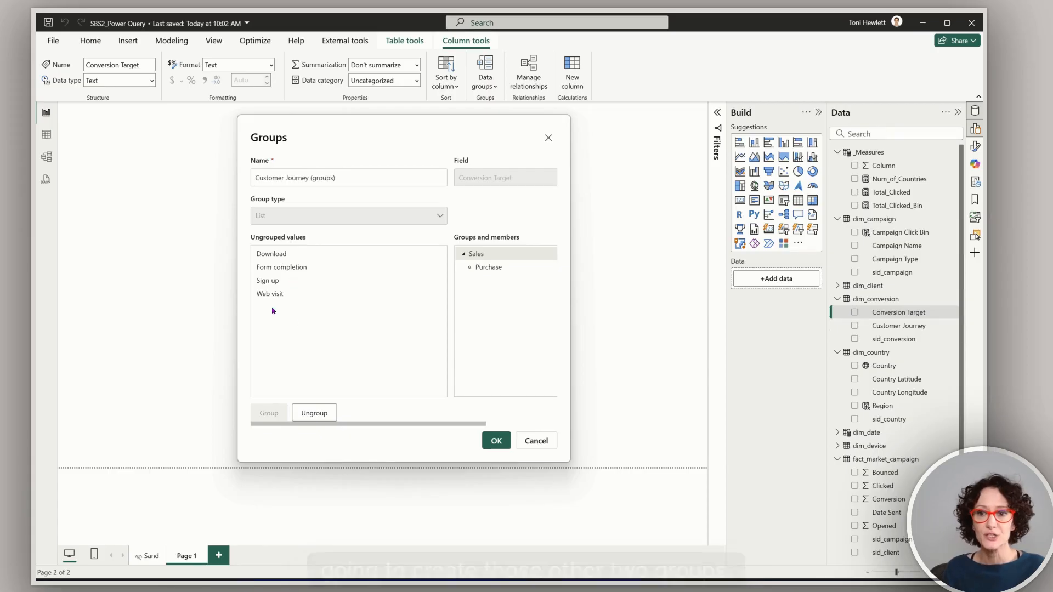
Step: Group the Download and Sign up values together and rename that group Pre-sales
left_click(272, 254)
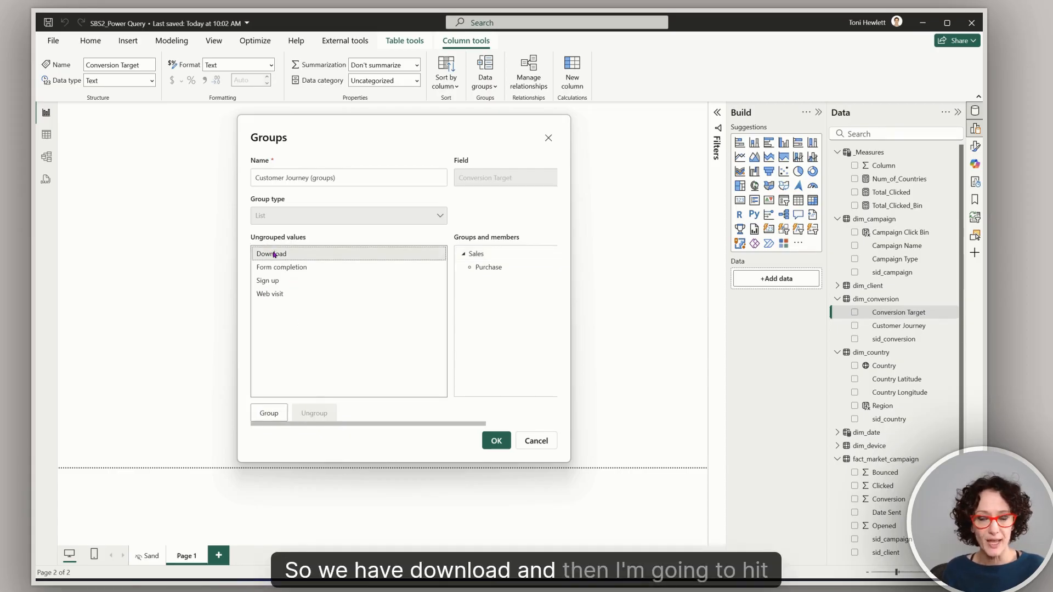
left_click(277, 281, "ctrl")
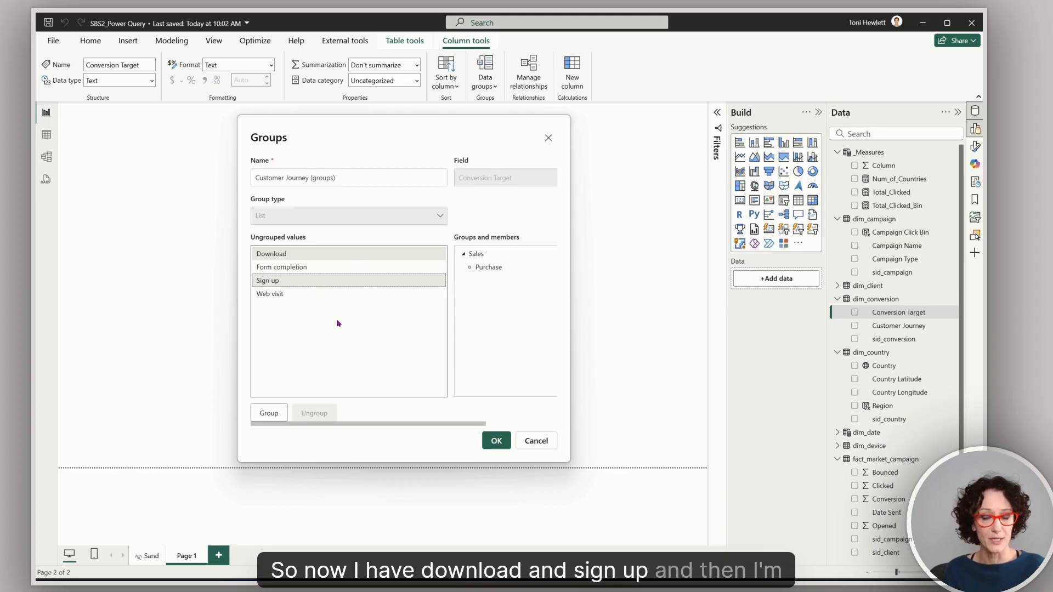
left_click(274, 414)
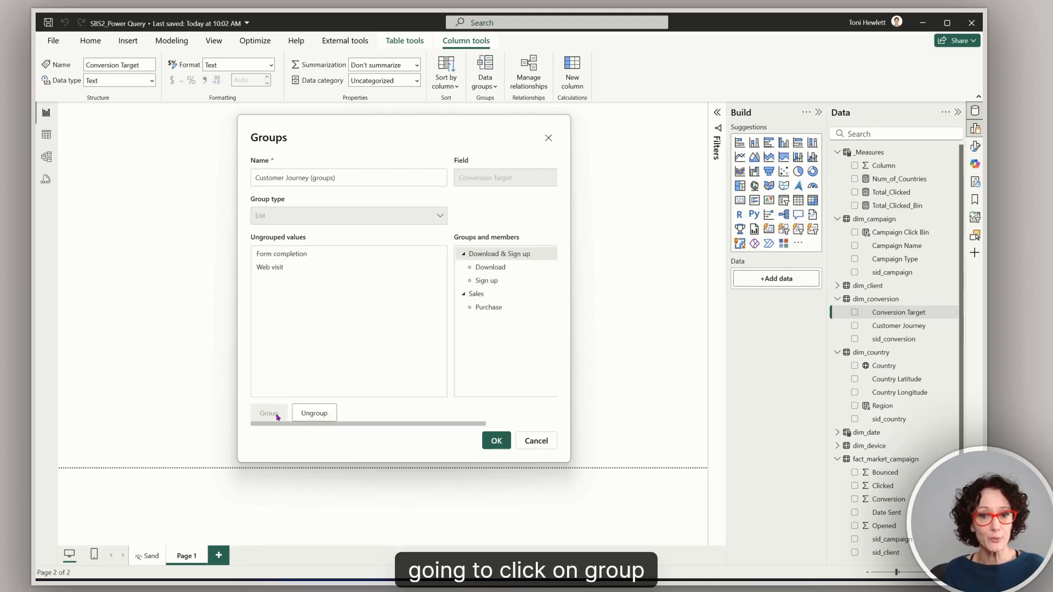
left_click_drag(328, 423, 421, 423)
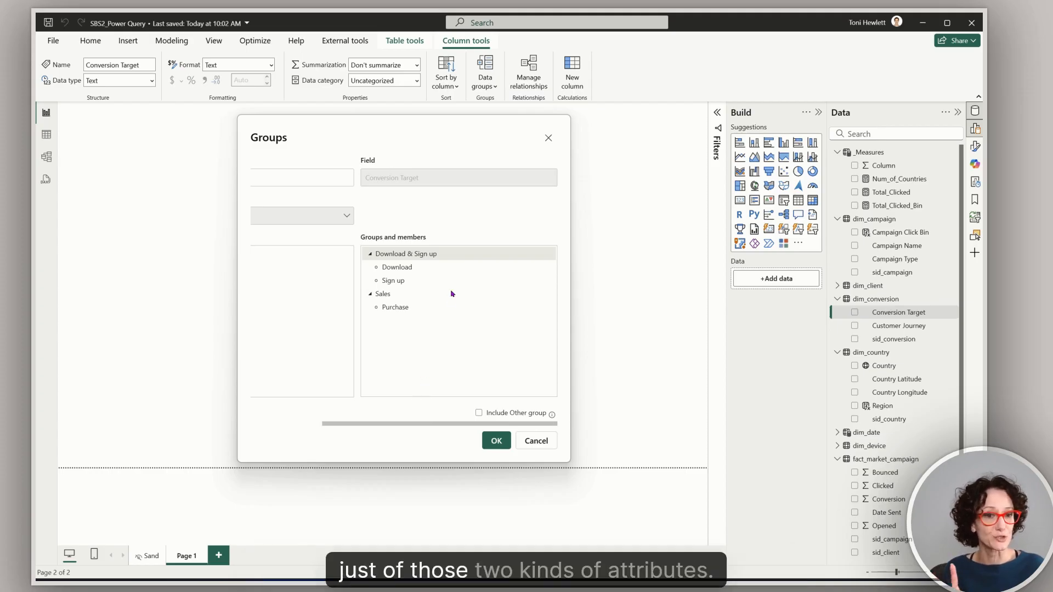
double_click(436, 256)
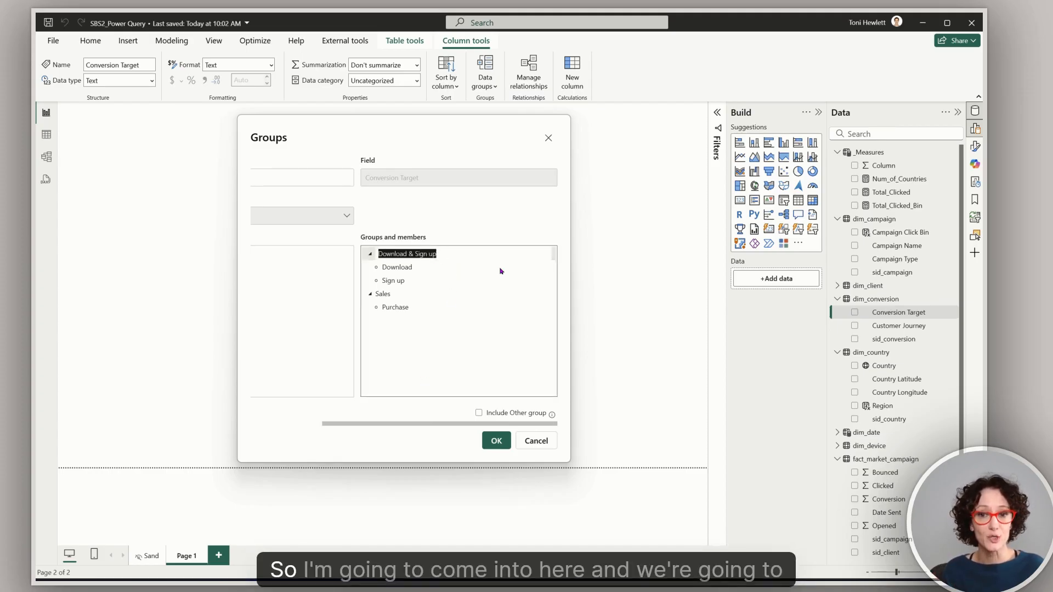
key("BackSpace")
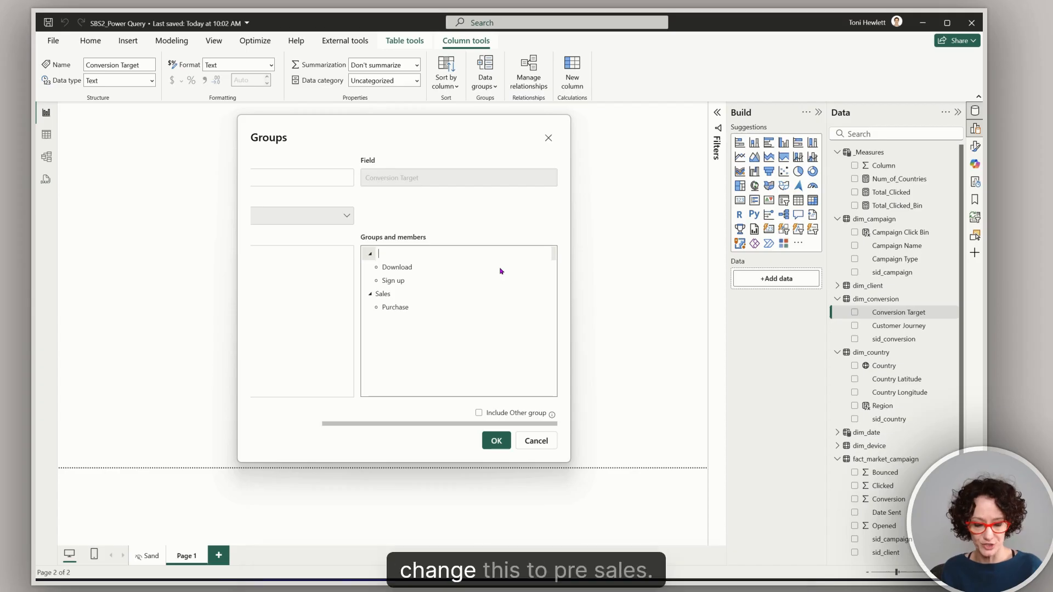
type("Pre-sales")
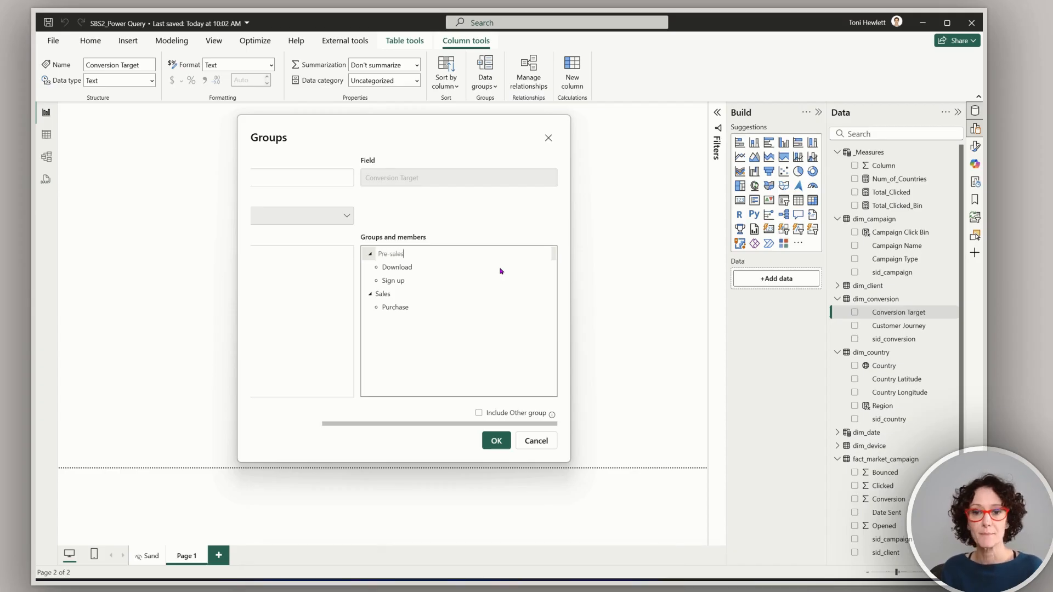
Step: Group the Form completion and Web visit values together and rename that group Returning Customers
left_click_drag(393, 424, 322, 424)
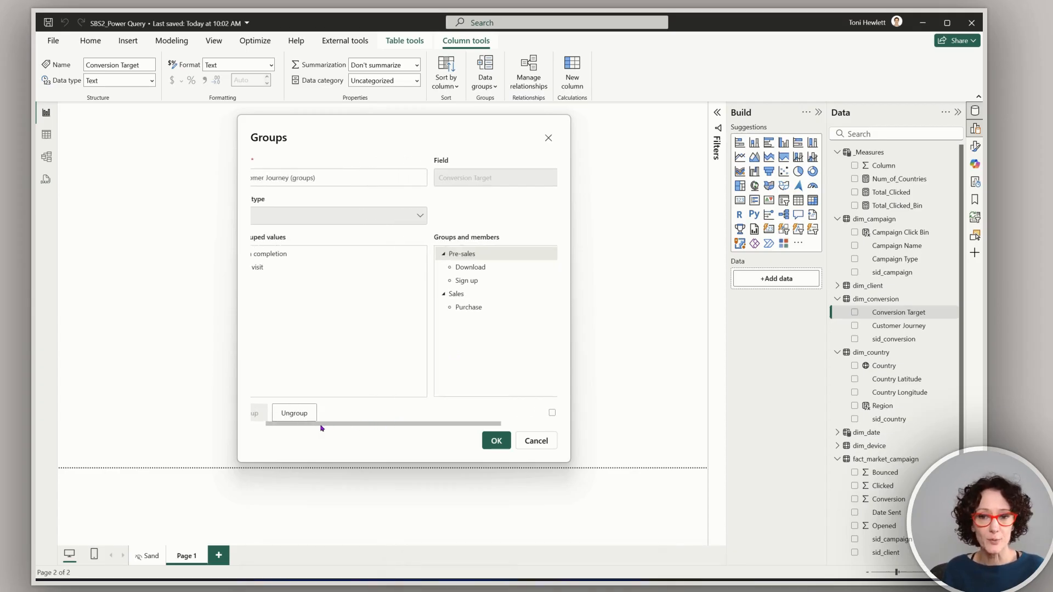
left_click(287, 254)
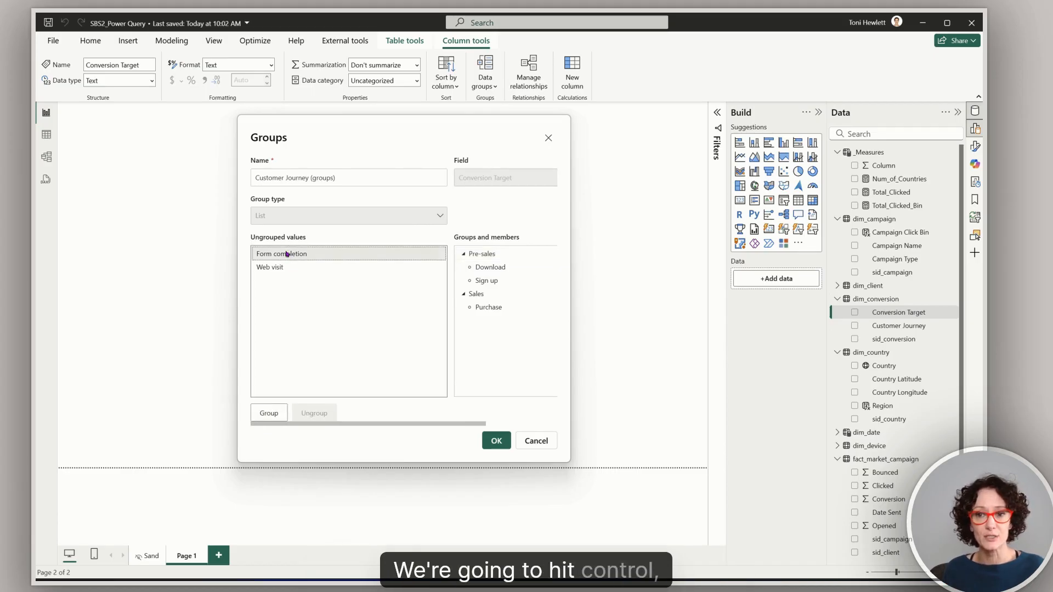
left_click(288, 267, "ctrl")
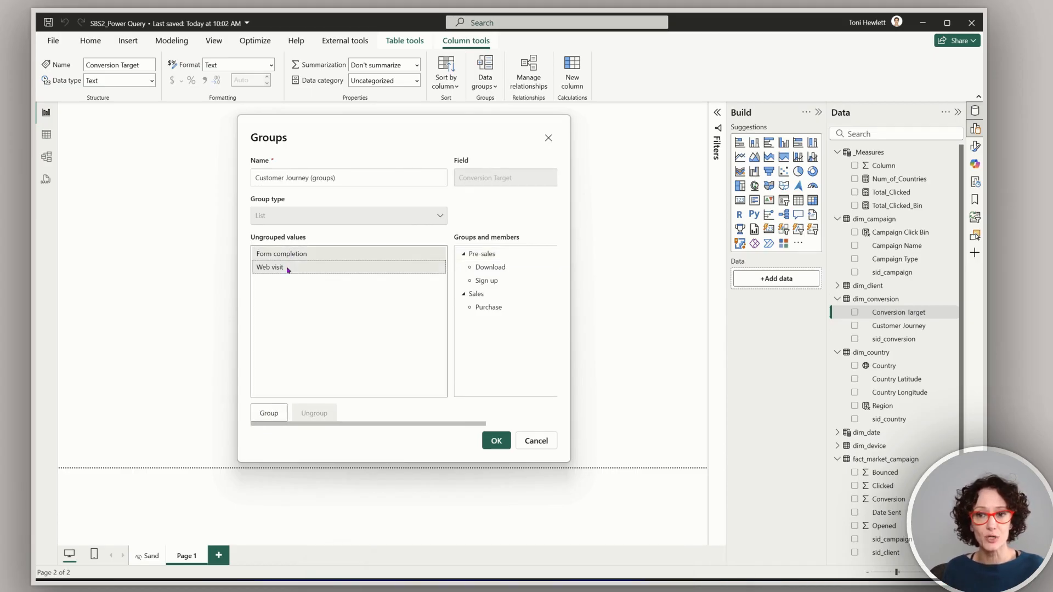
left_click(268, 413)
double_click(523, 255)
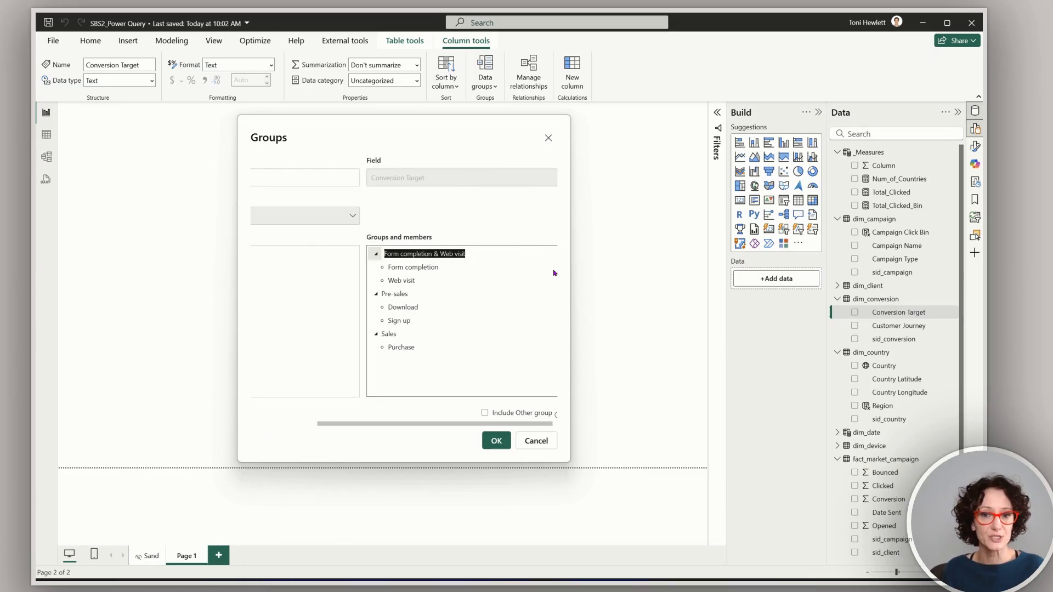
key("BackSpace")
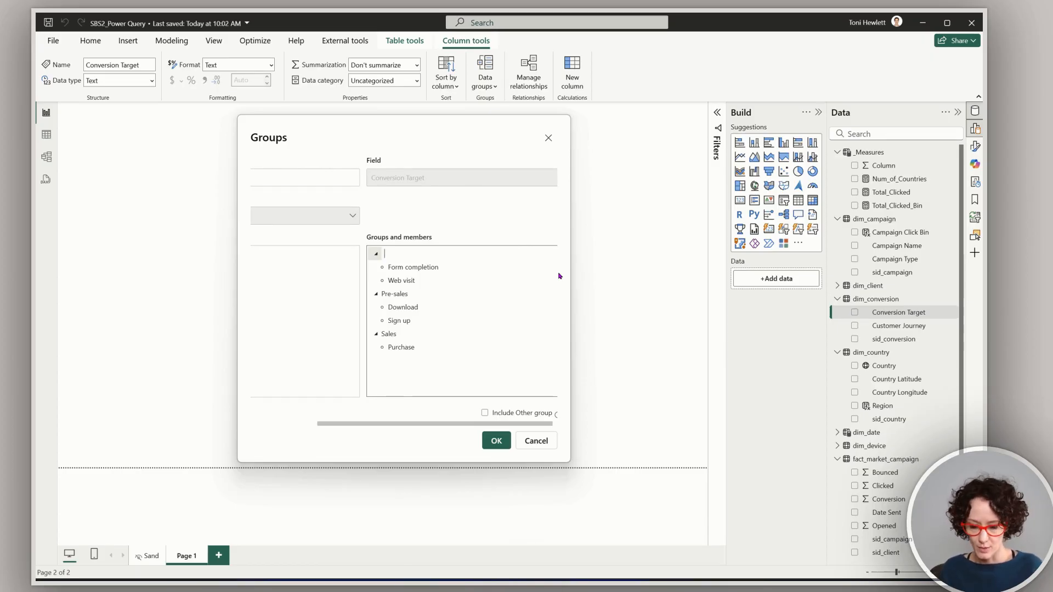
type("Returning Customers")
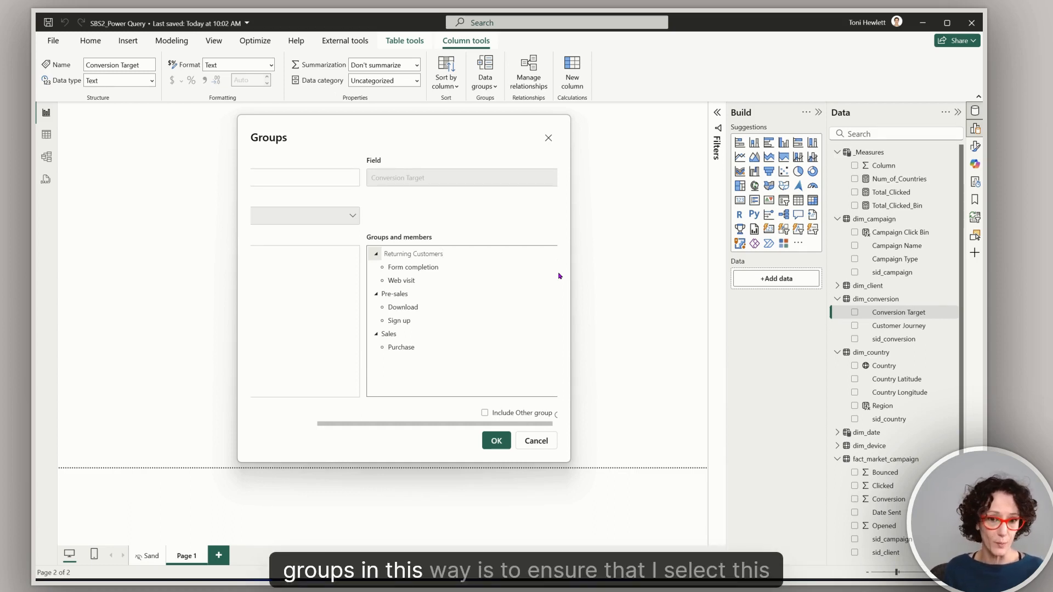
Step: Include an Other group for all ungrouped values and create the Customer Journey (groups) field
left_click(497, 423)
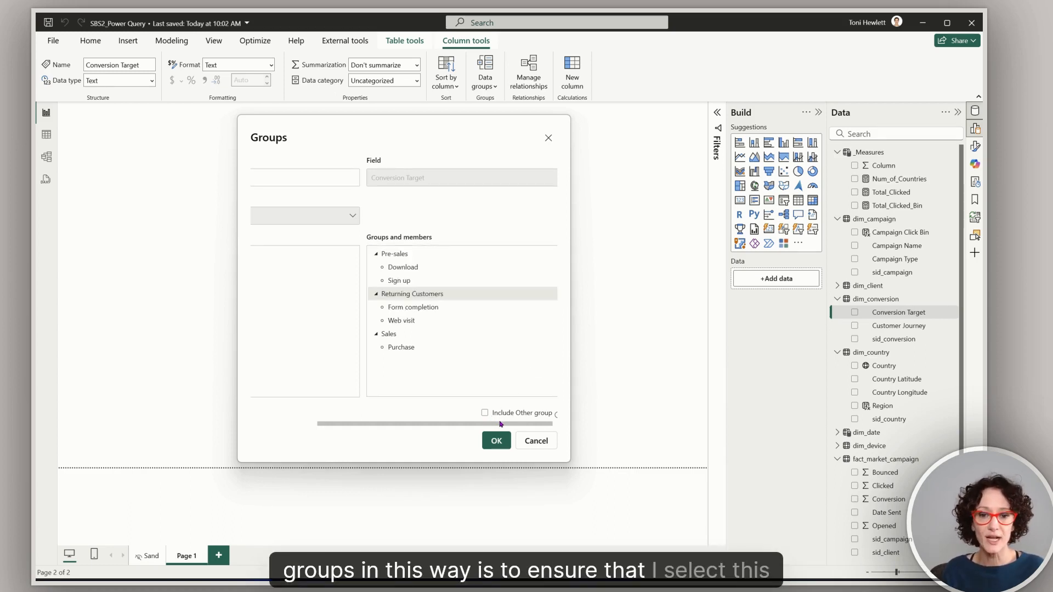
left_click(479, 413)
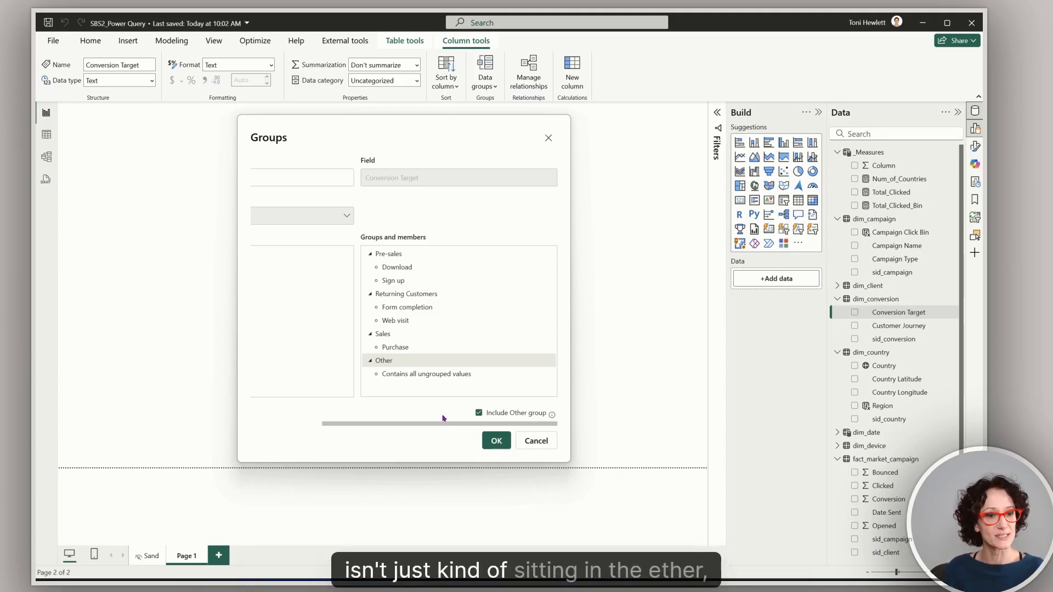
left_click(495, 441)
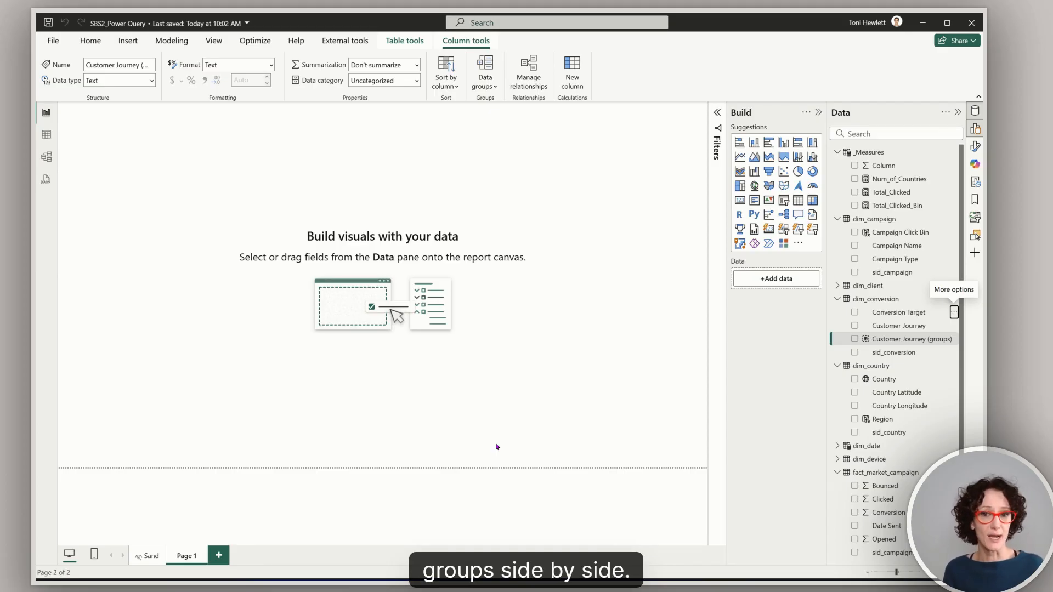
Step: Add a table visual to the blank page showing dim_conversion's Customer Journey and the Total_Clicked measure, and move it away from the page corner
left_click(531, 186)
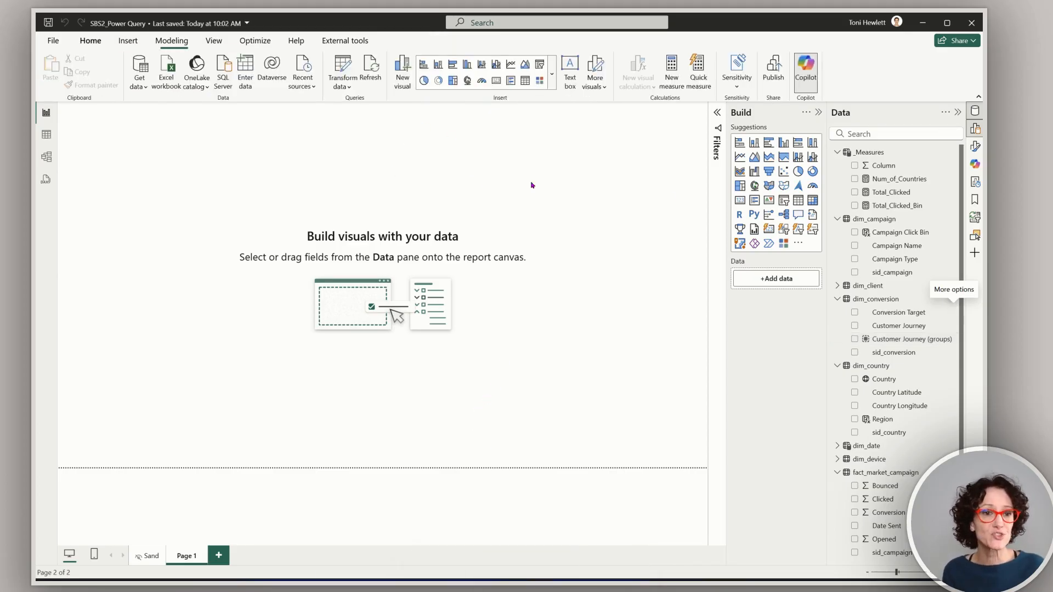
left_click(798, 200)
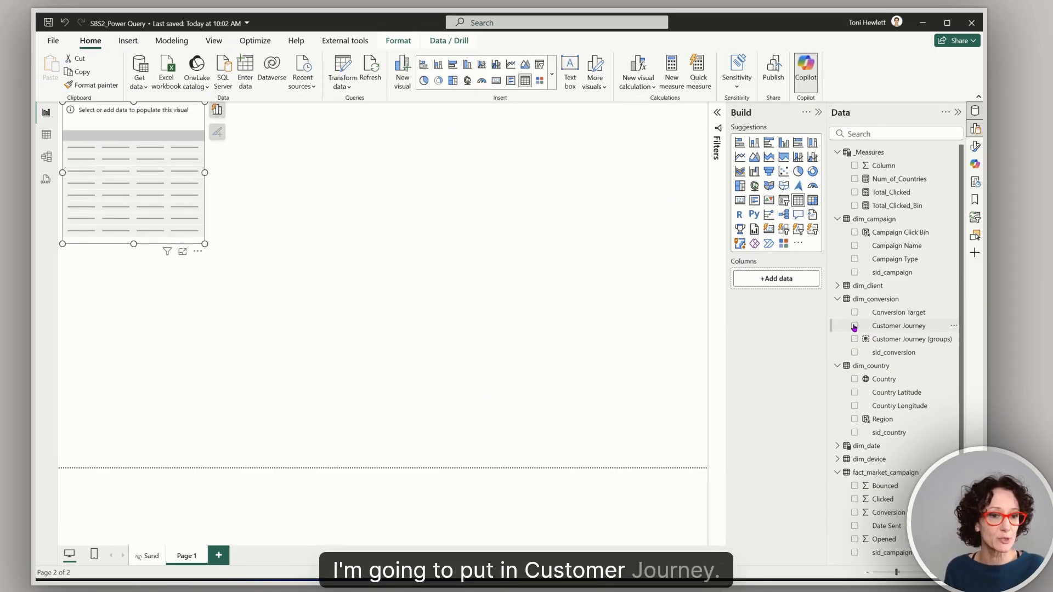
left_click(894, 332)
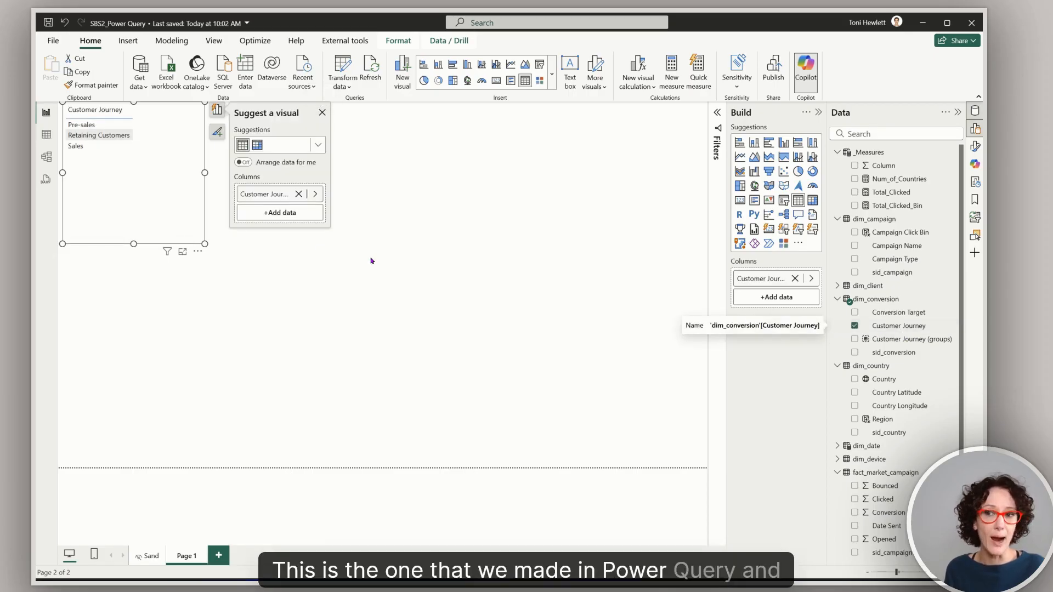
left_click_drag(162, 209, 213, 232)
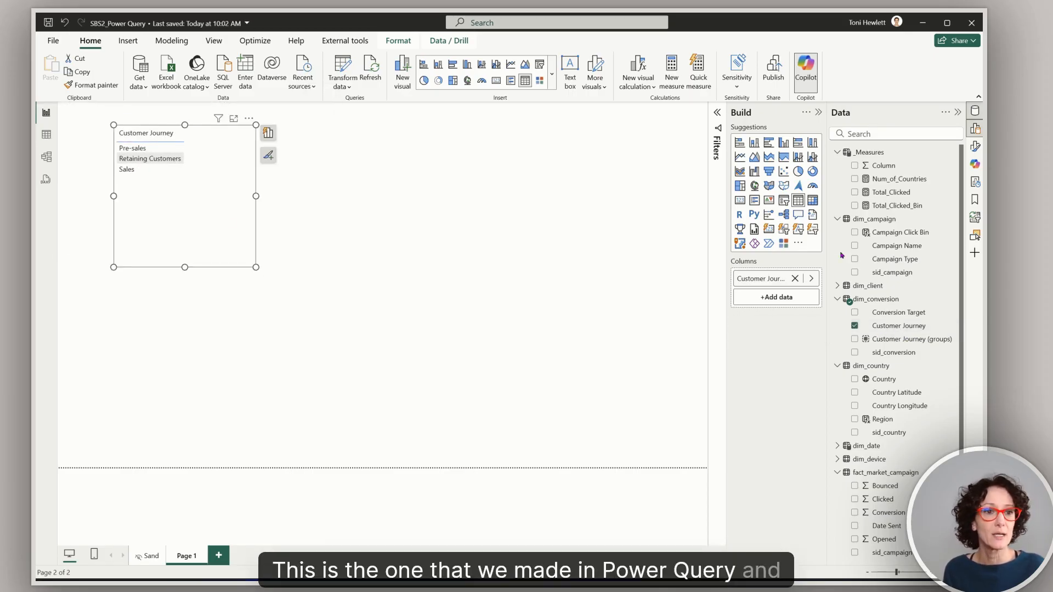
left_click(854, 193)
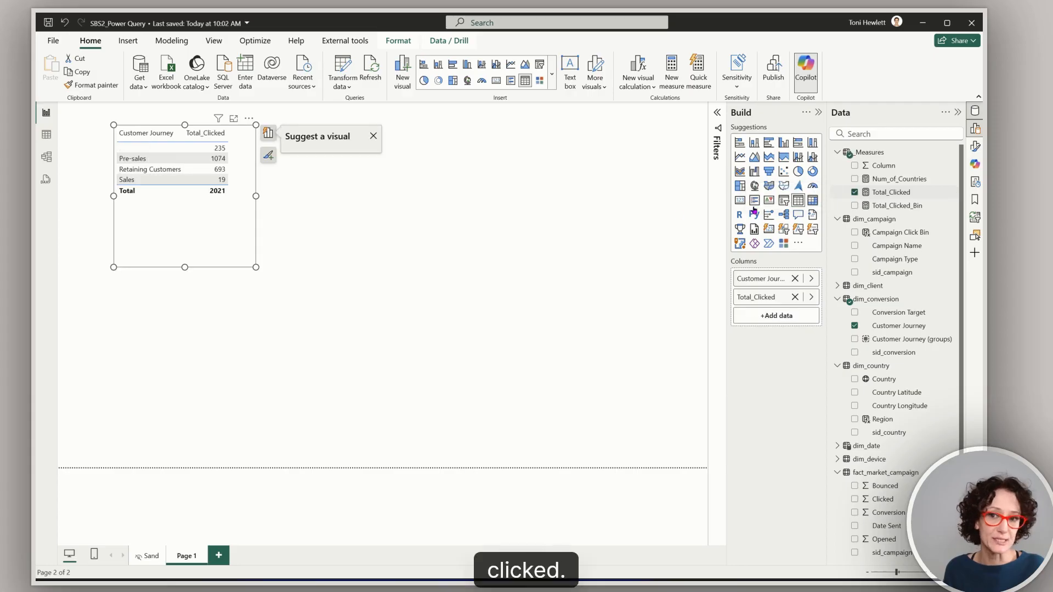
Step: Duplicate the Customer Journey table visual and place the copy beside the original, aligned with it
left_click(219, 241)
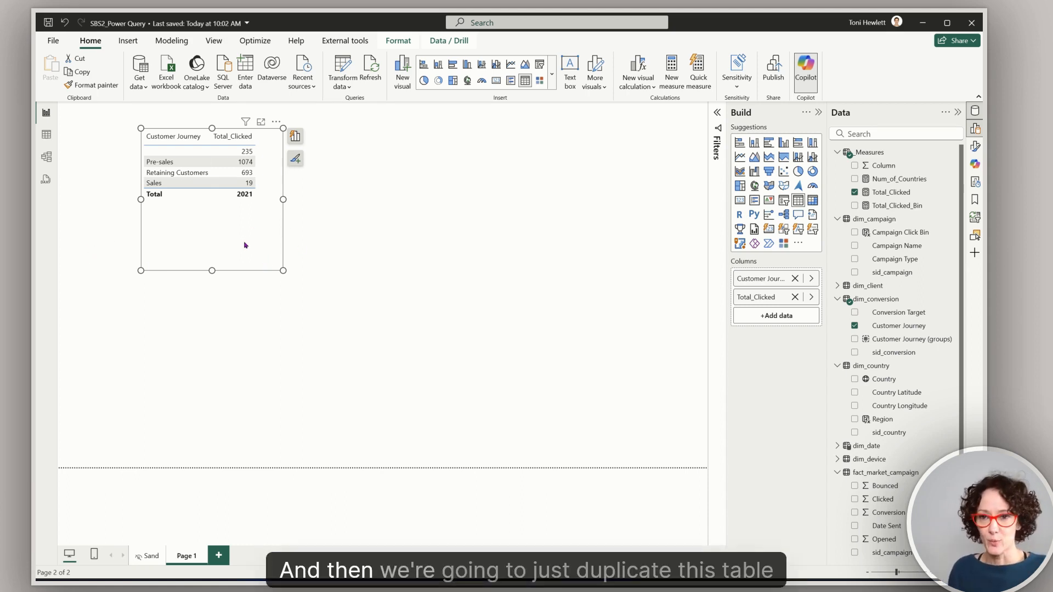
key("ctrl+c")
left_click(418, 233)
key("ctrl+v")
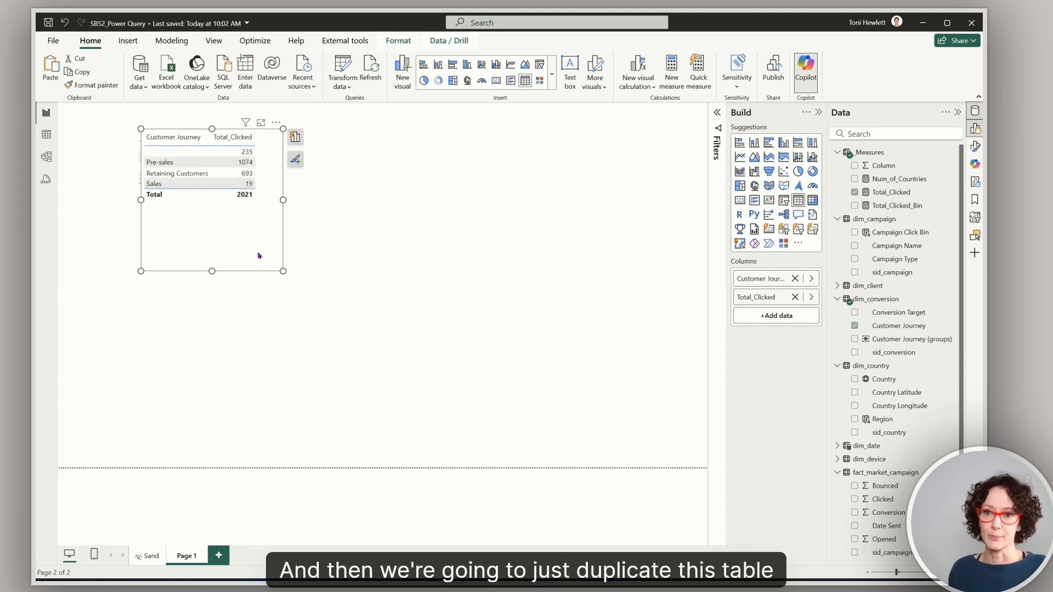
left_click_drag(259, 255, 414, 249)
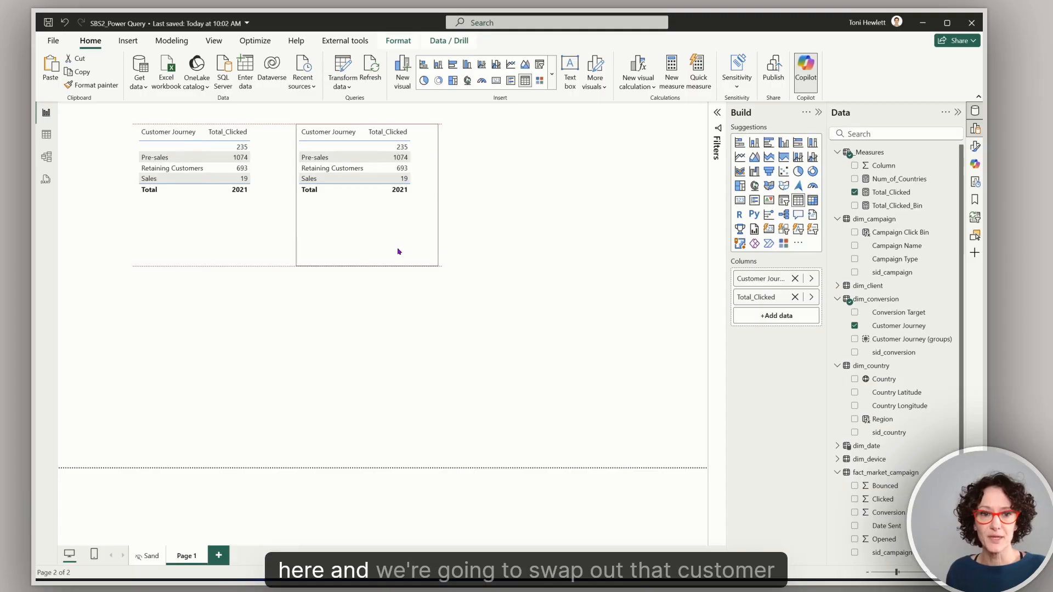
Step: Replace the Customer Journey column in the copied table visual with Customer Journey (groups)
left_click(794, 278)
left_click_drag(913, 339, 766, 276)
left_click_drag(395, 251, 398, 250)
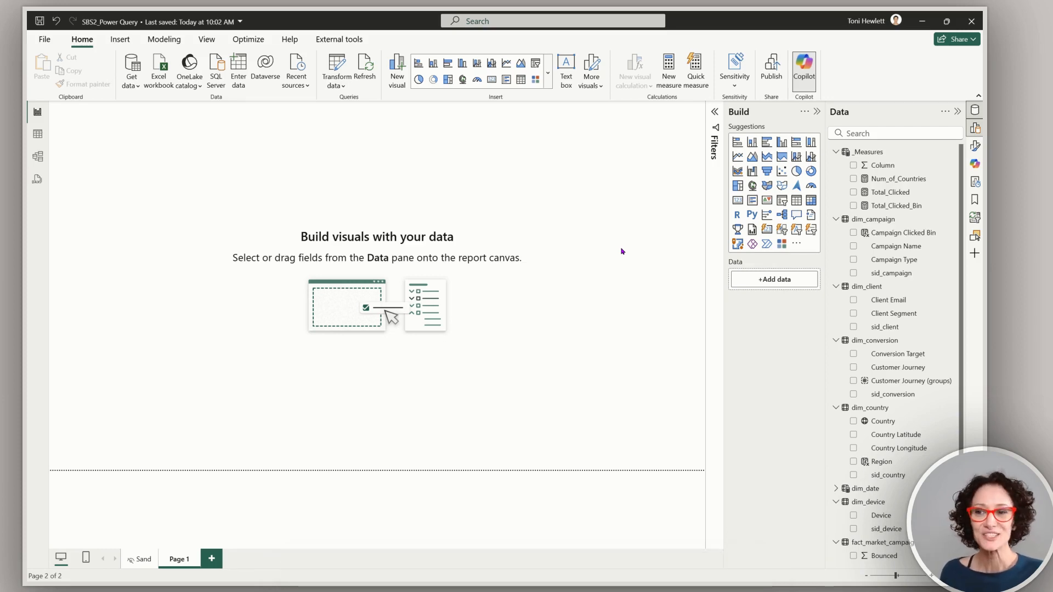
Step: Show the dim_country table in table view and copy its whole Country column
left_click(37, 134)
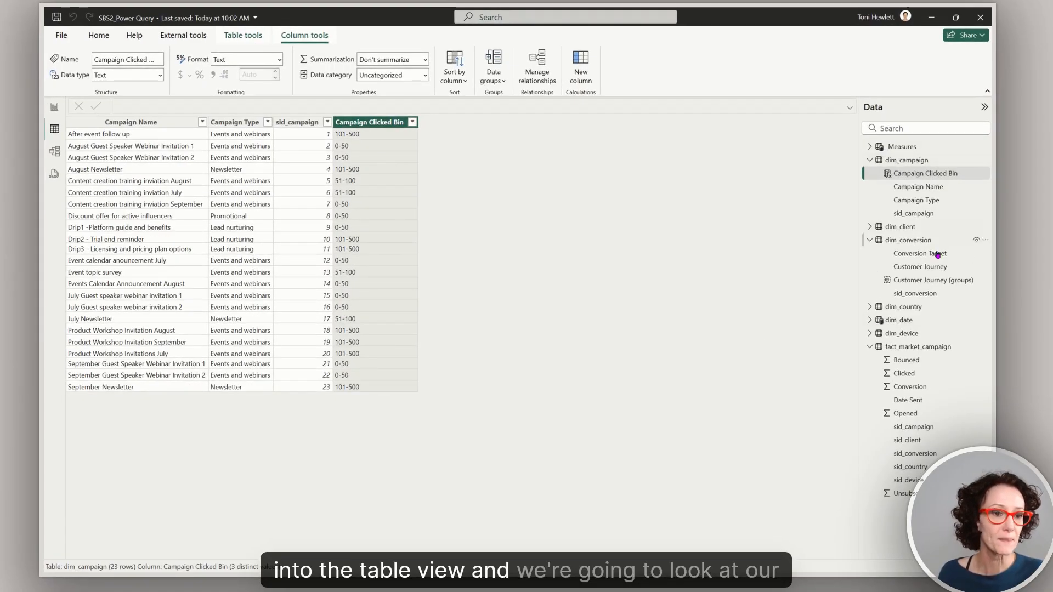
left_click(902, 307)
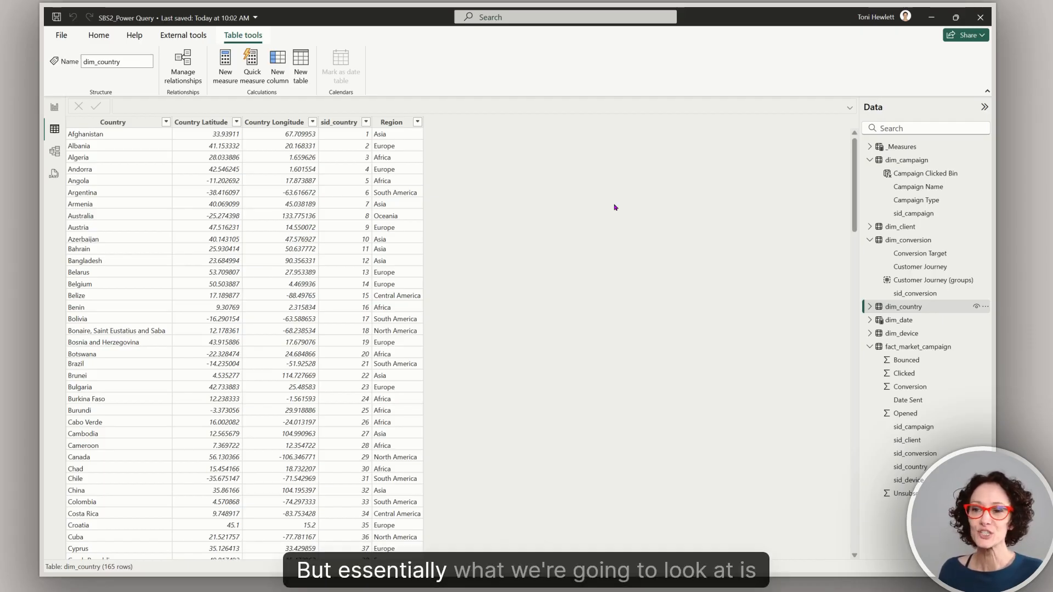
left_click(140, 122)
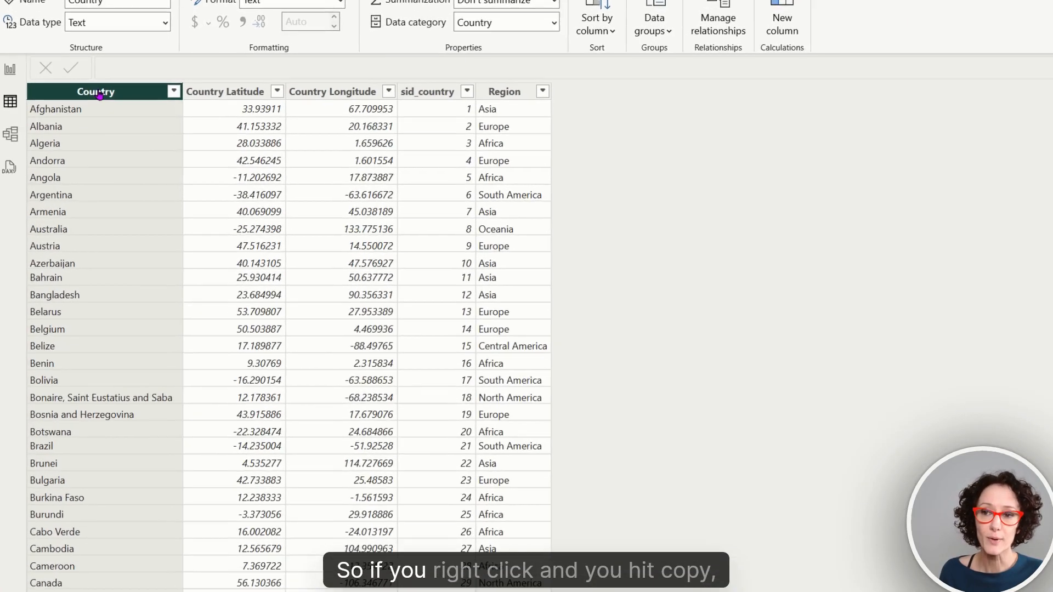
right_click(116, 115)
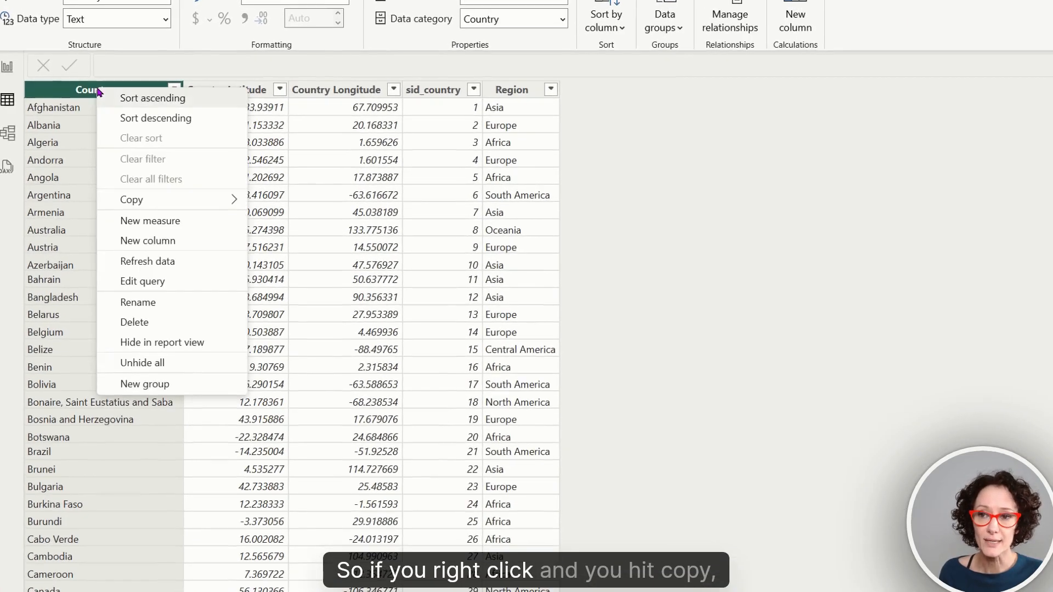
mouse_move(189, 205)
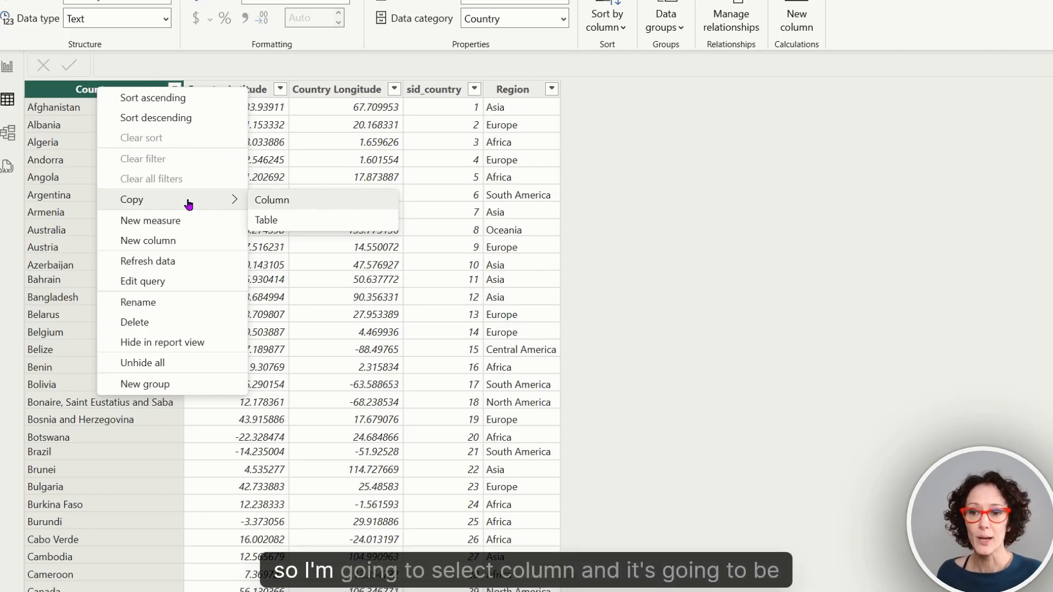
left_click(281, 200)
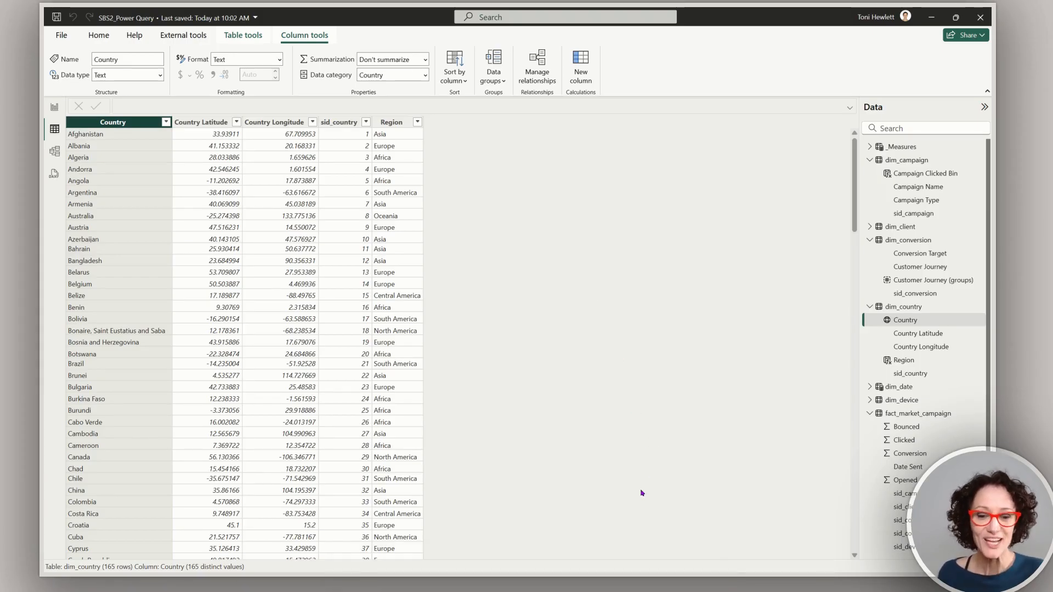
Step: Switch to ChatGPT in the browser and begin a prompt reading "HI - I have a column of country from my data"
left_click(507, 584)
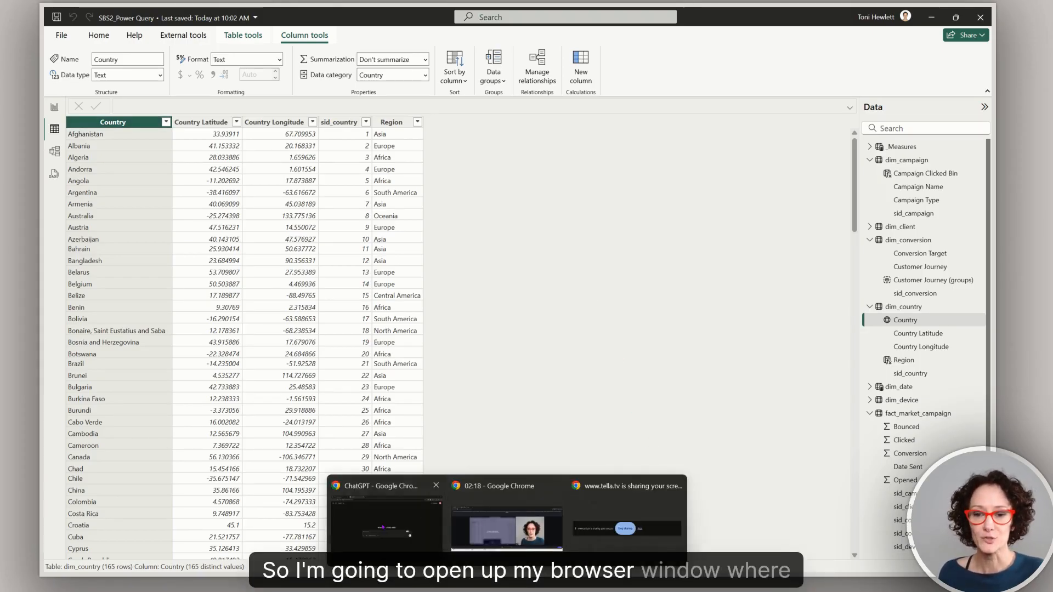
left_click(385, 518)
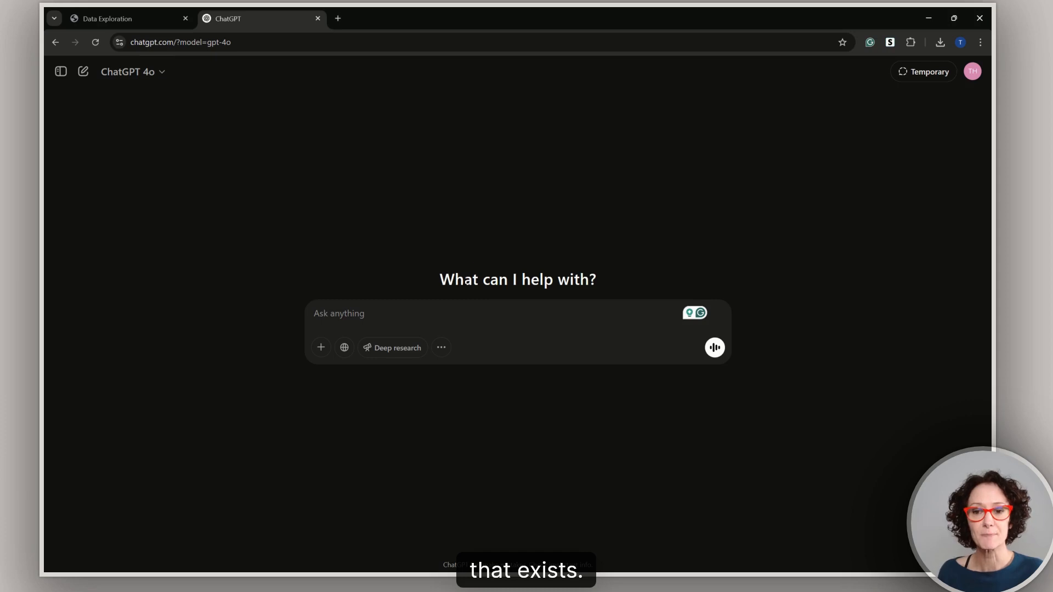
left_click(379, 315)
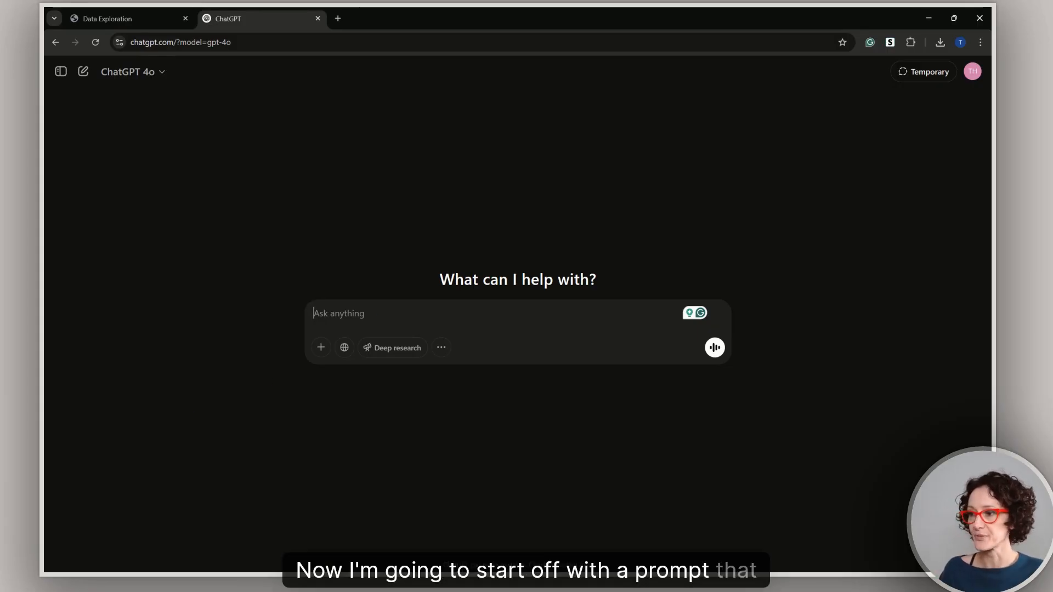
type("HI")
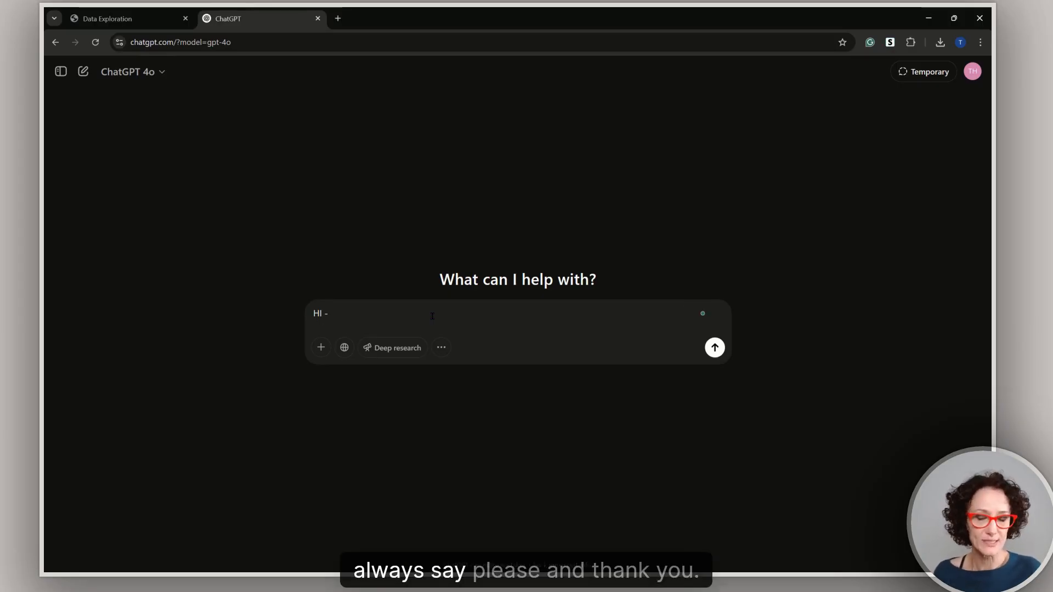
type(" - I ha")
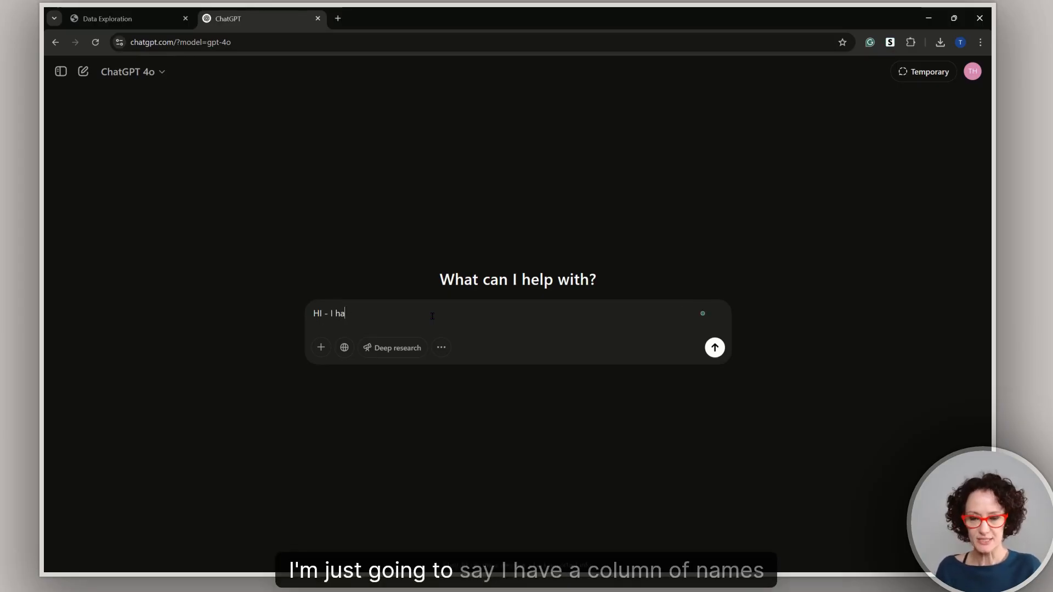
type("ve a column of names")
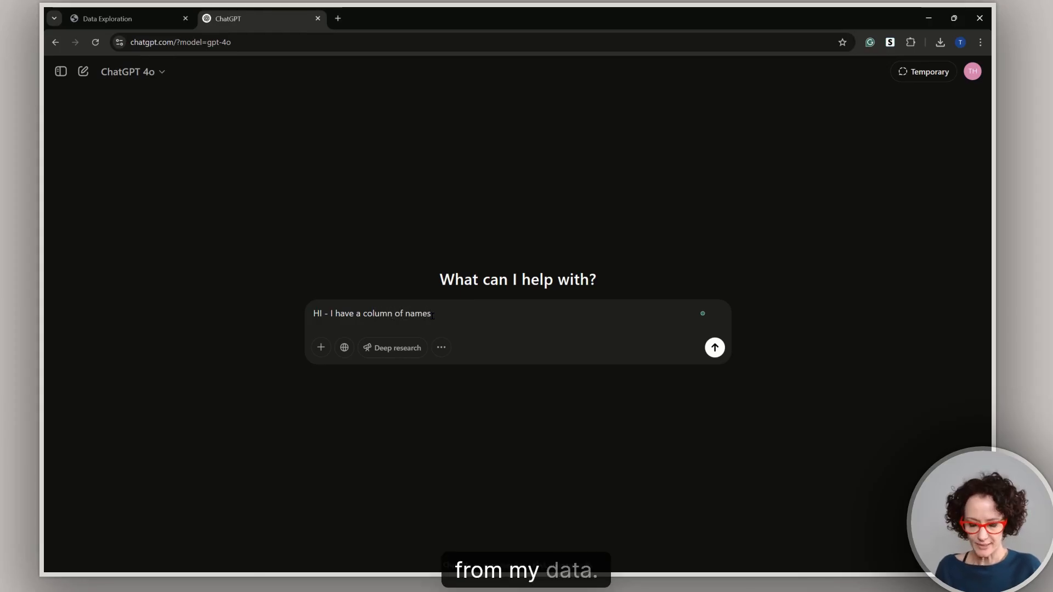
key("BackSpace")
key("BackSpace")
key("BackSpace")
key("BackSpace")
key("BackSpace")
key("BackSpace")
key("BackSpace")
key("BackSpace")
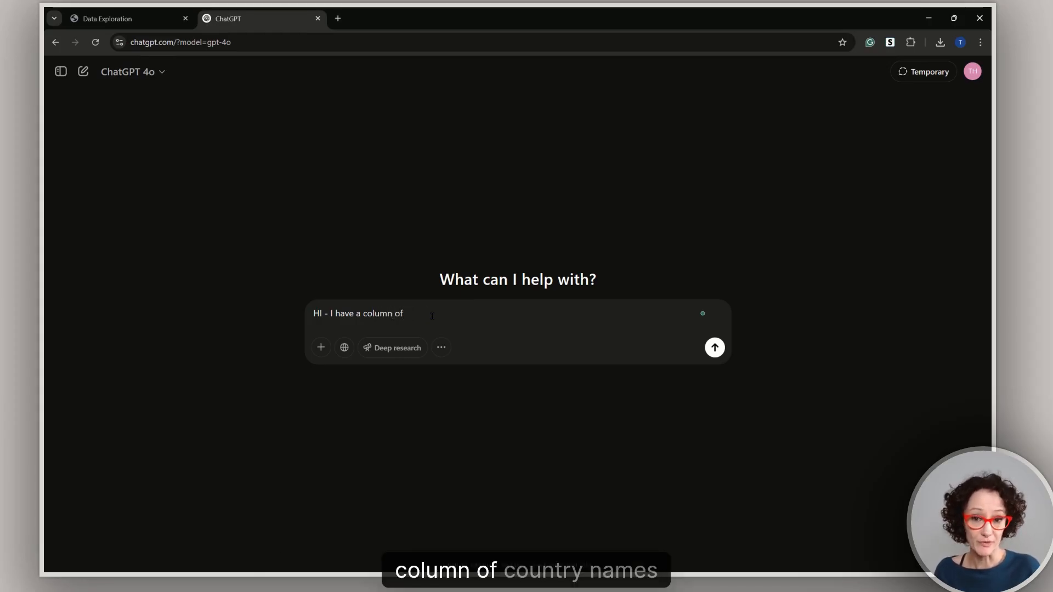
type("country from")
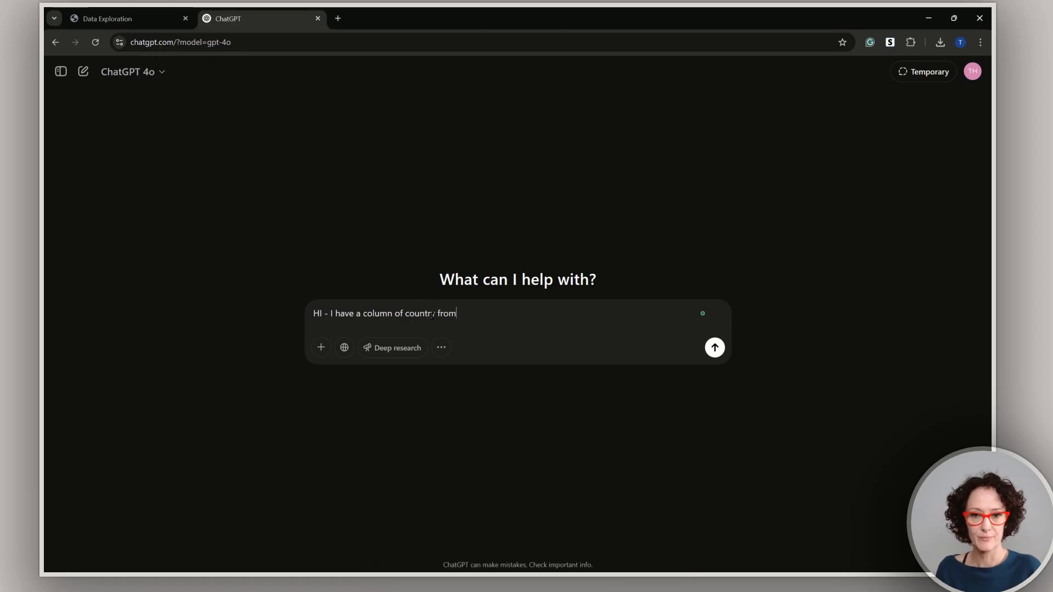
type(" my data")
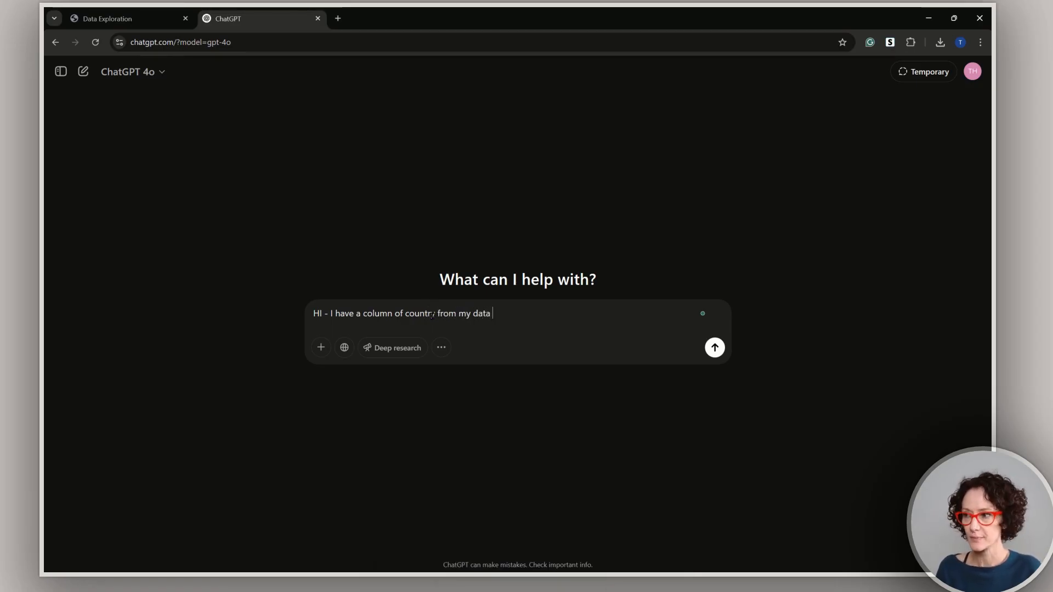
Step: Continue the prompt with "and I need to assign each country to a corresponding region or continent"
type(" and I need")
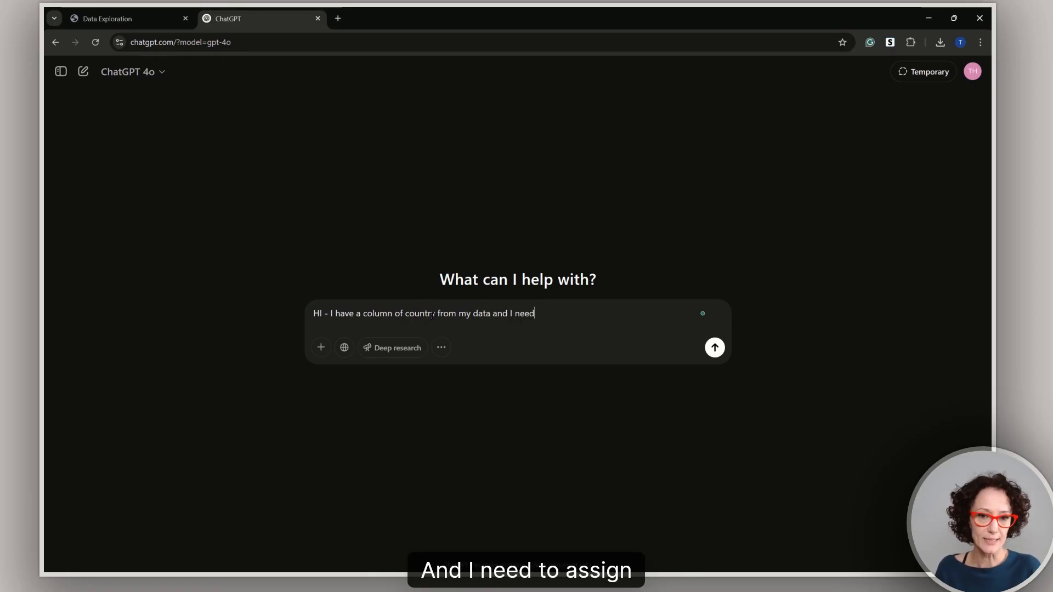
type(" ao ass")
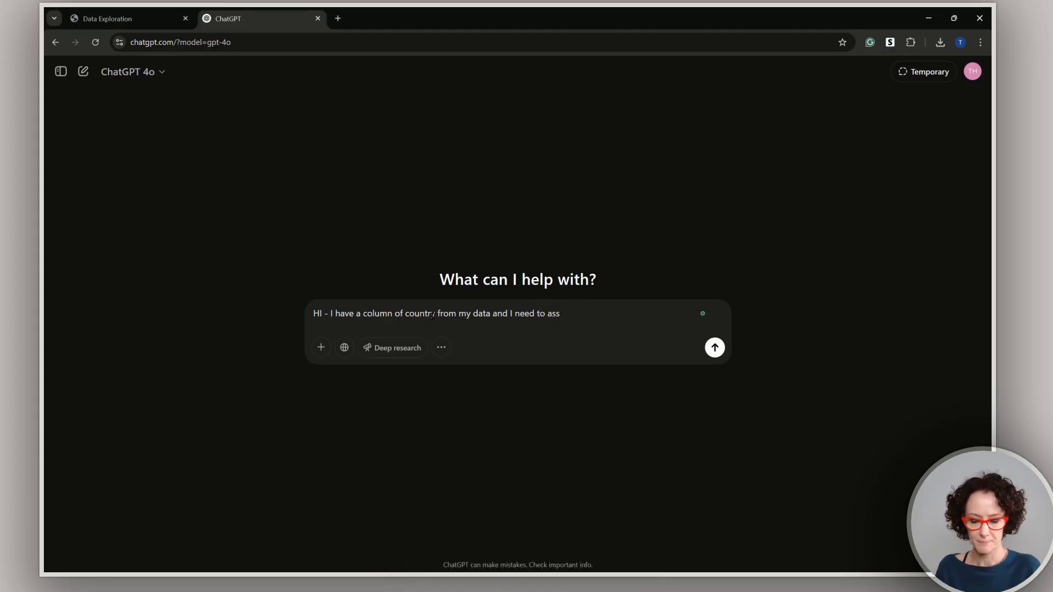
type("ign each count")
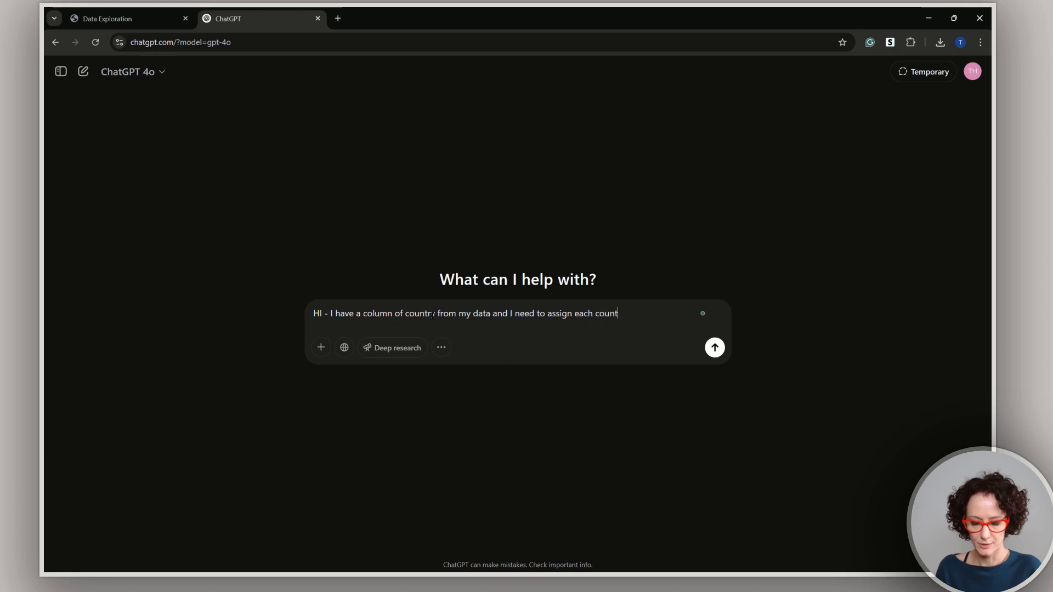
type("ry to a corr")
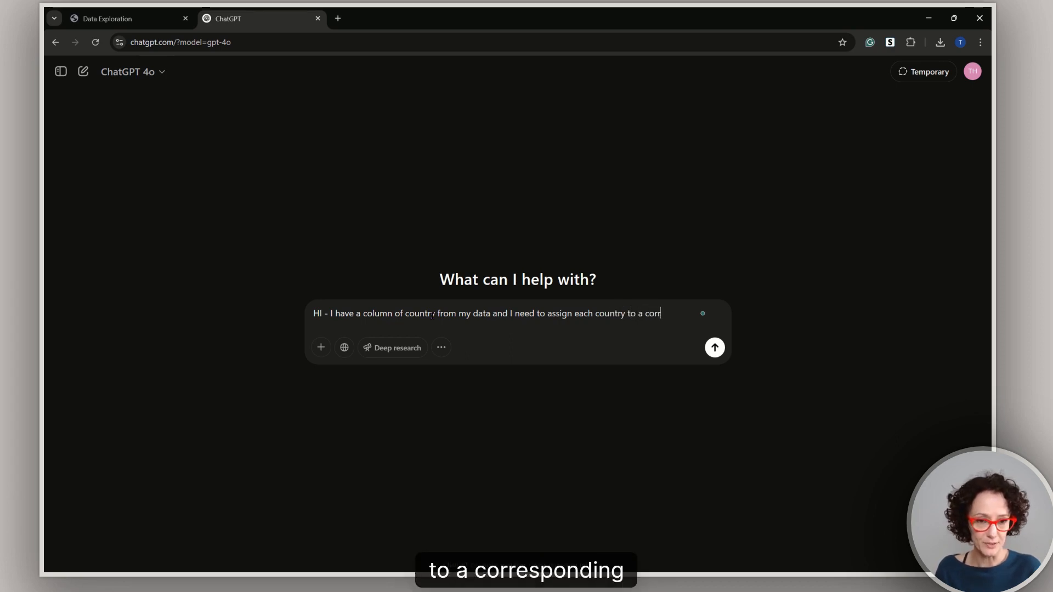
type("esp")
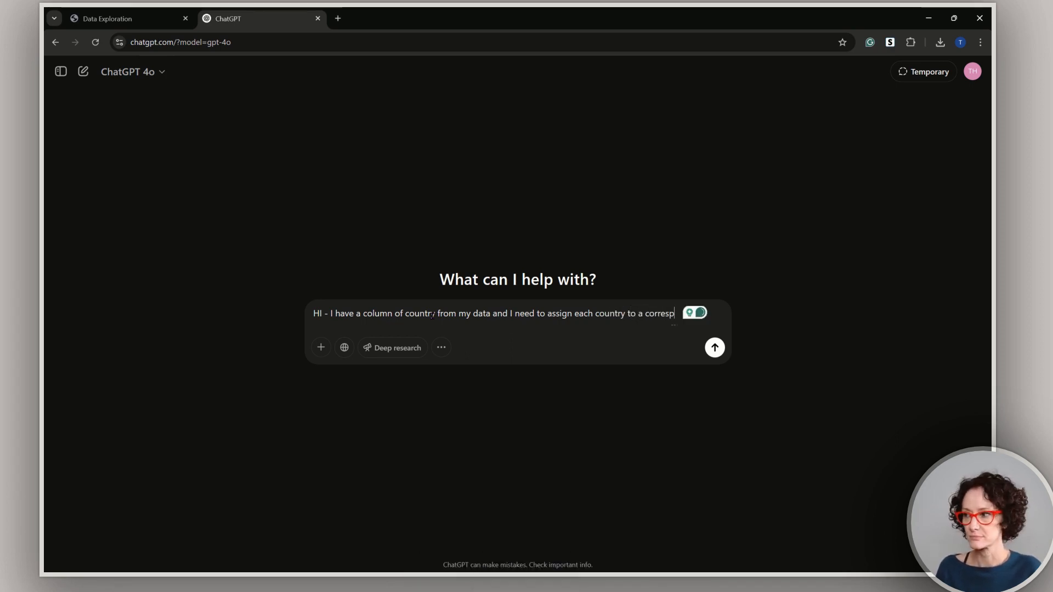
type("onding")
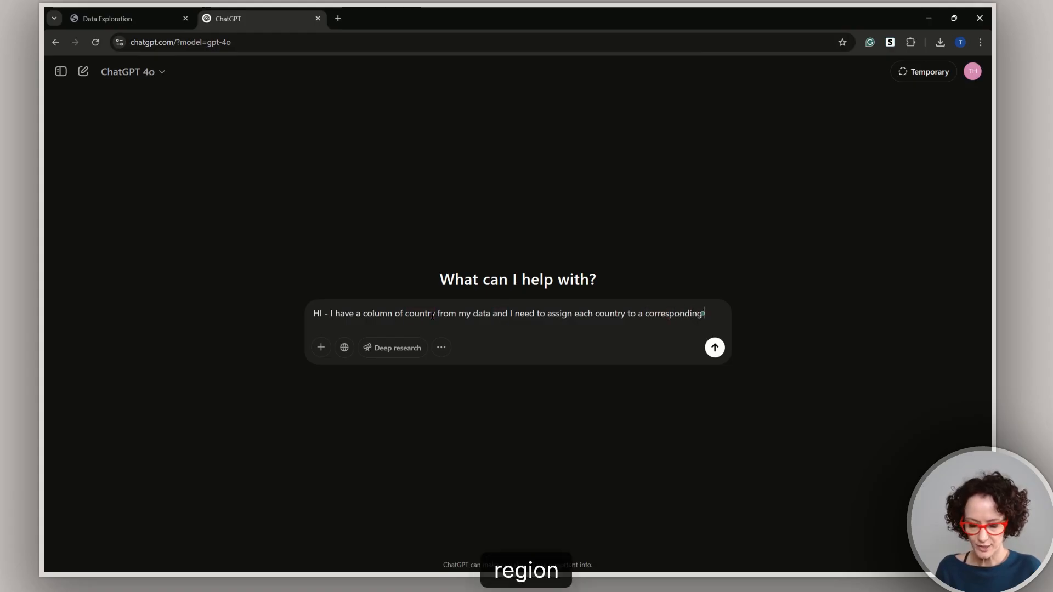
type(" region or co")
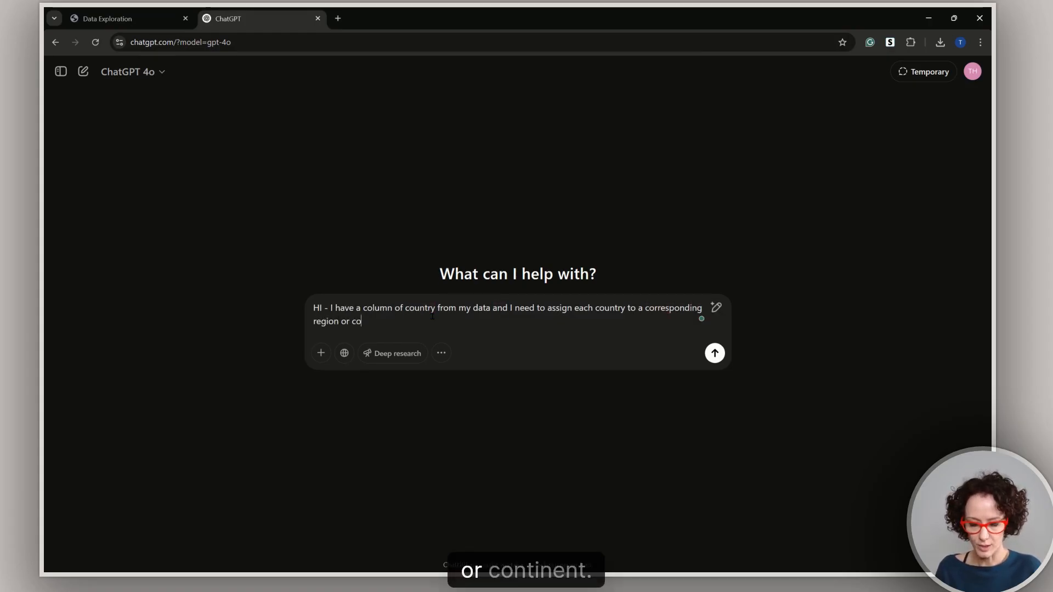
type("ntinent")
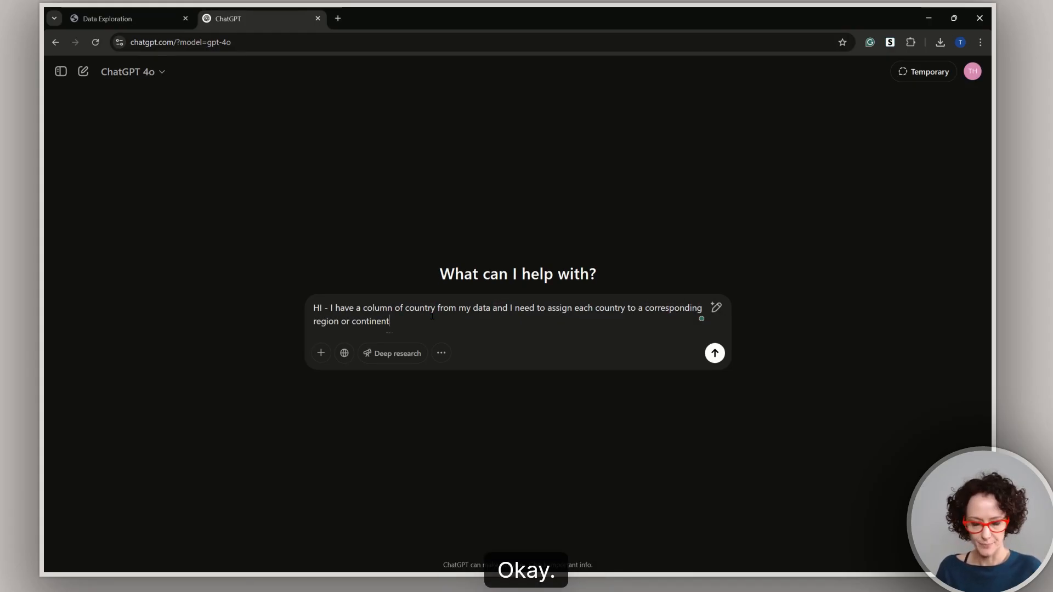
Step: Add the example regions in parentheses to the prompt: "( North America, Europe, Asia, etc)"
type("( No")
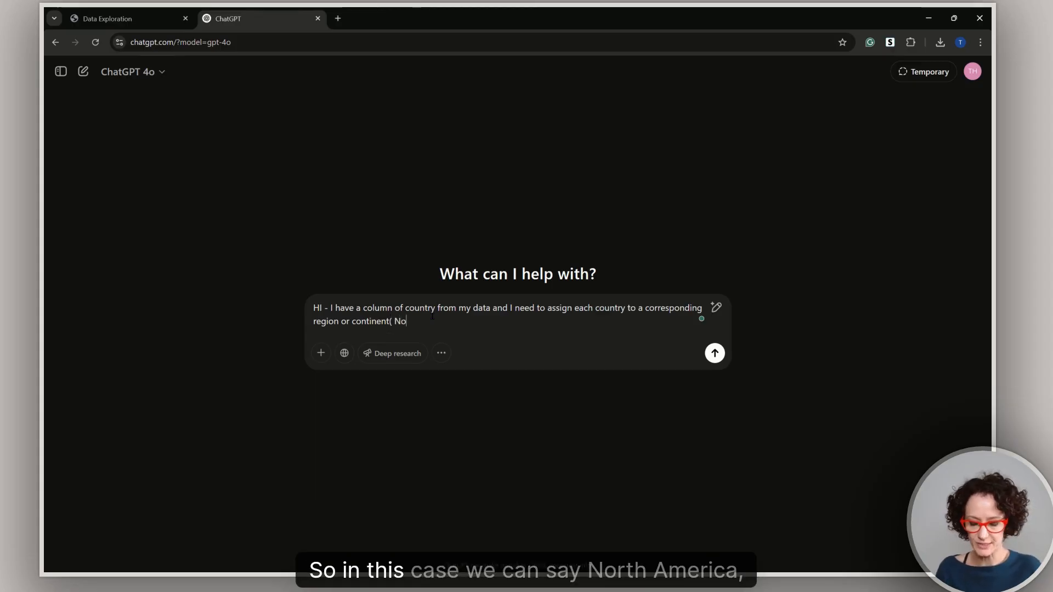
type("rth M")
key("BackSpace")
type("A")
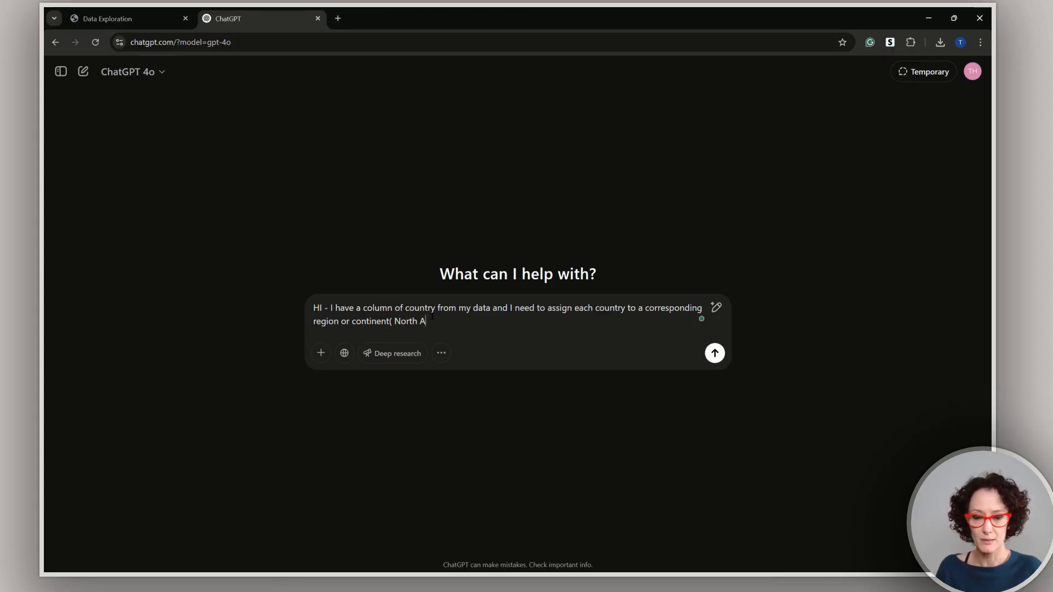
type("merica, E")
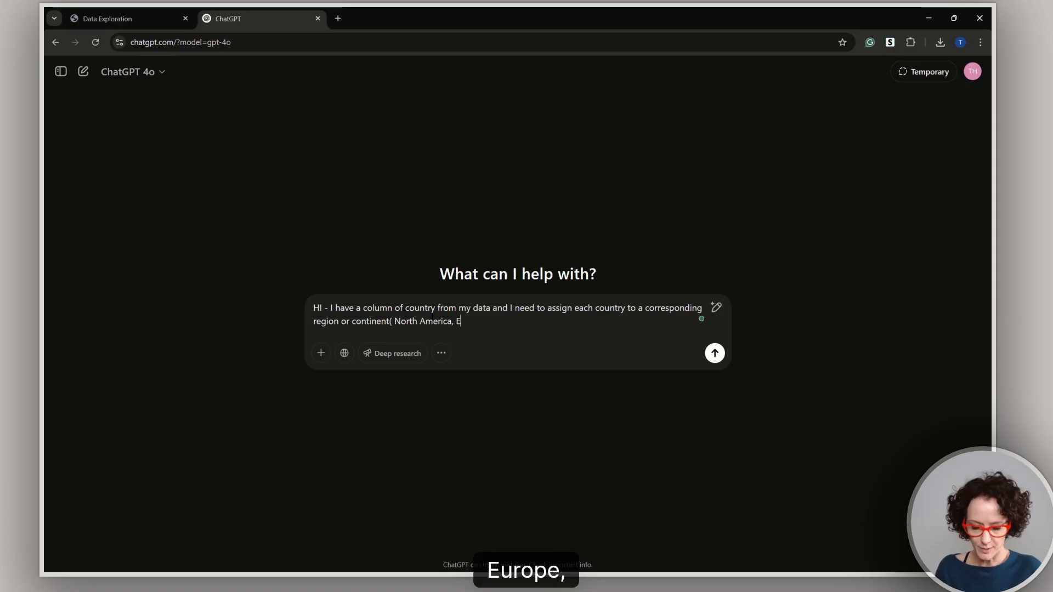
type("urope, A")
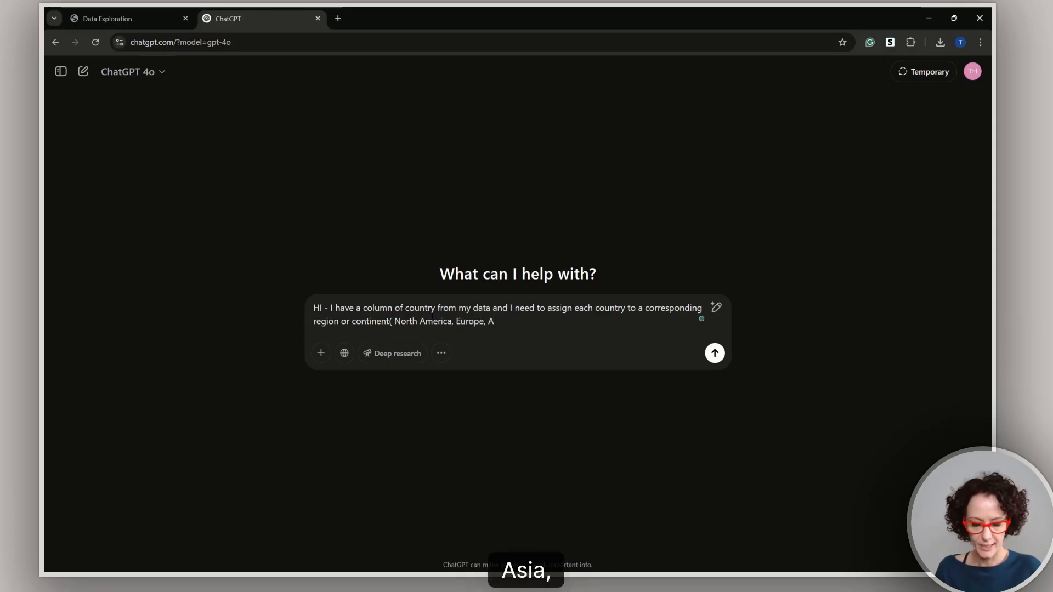
type("sia, etc")
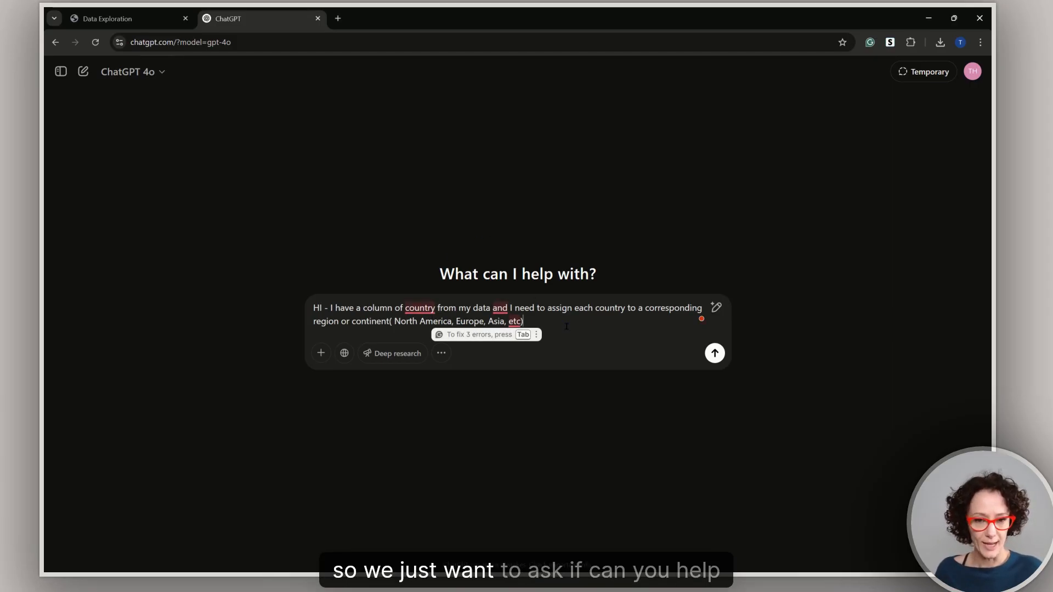
Step: Finish the request with ", can you help generate a list and create the Dax code to create a calculated column."
type(", can you help")
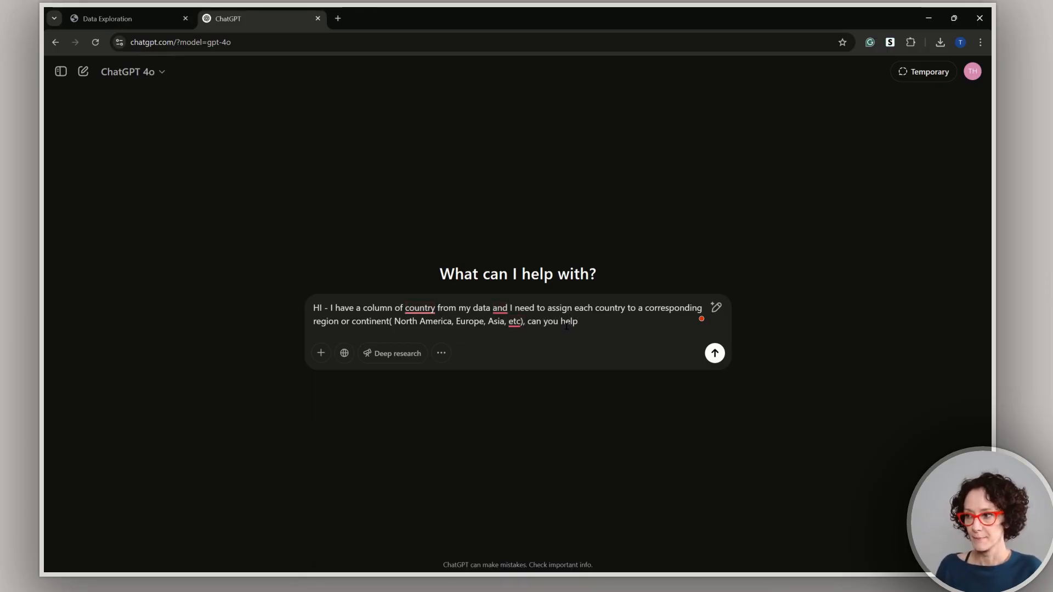
type(" generate")
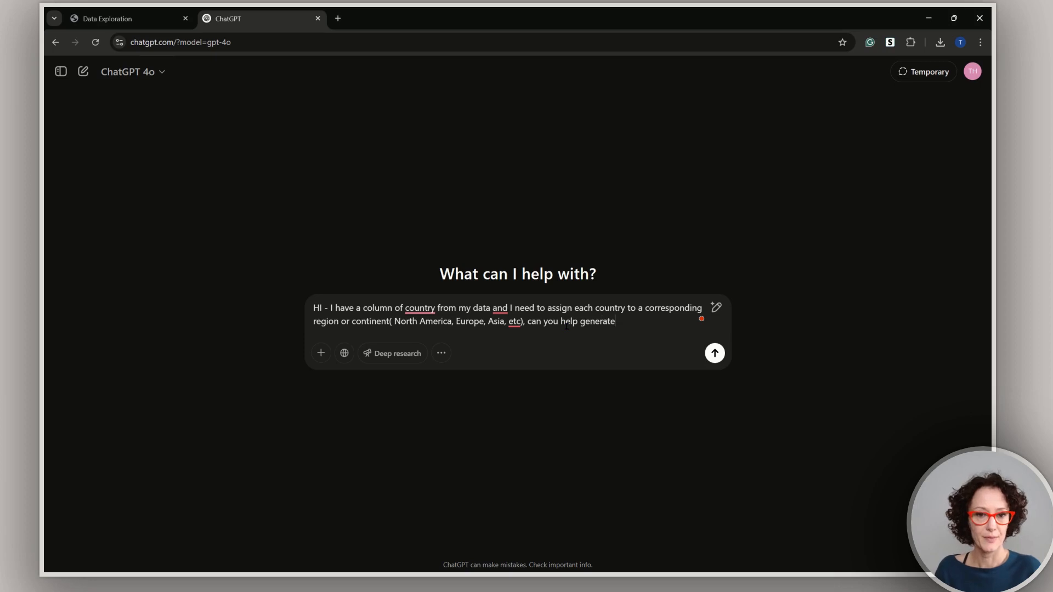
type(" a list")
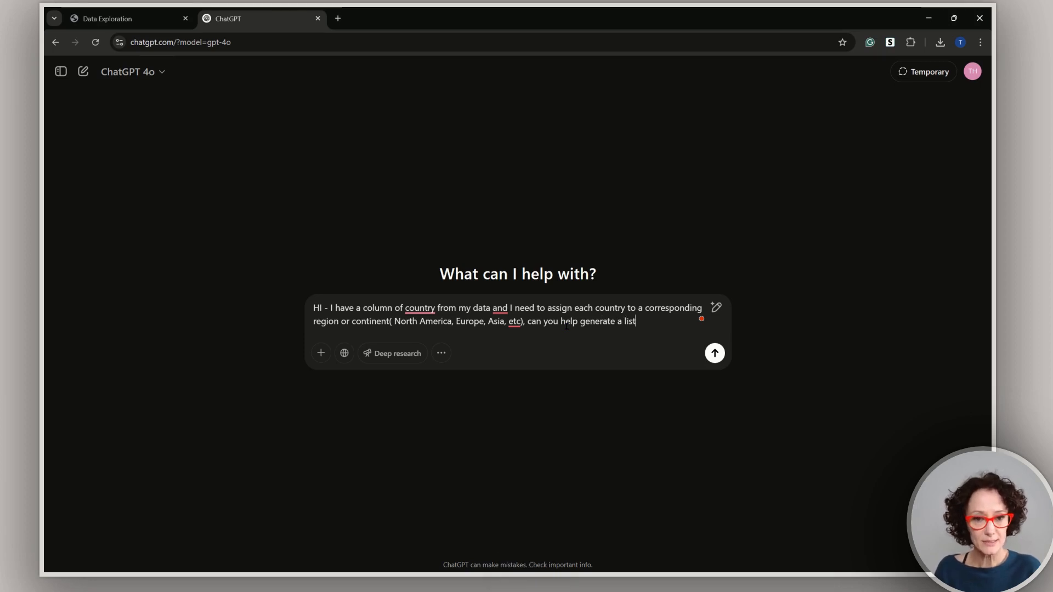
type(" and")
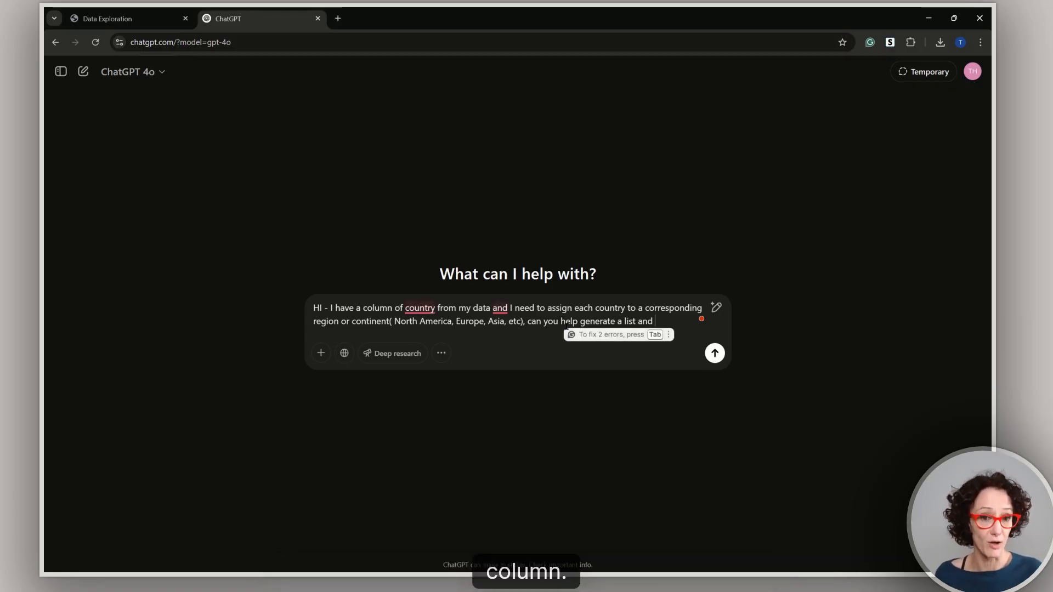
type("create")
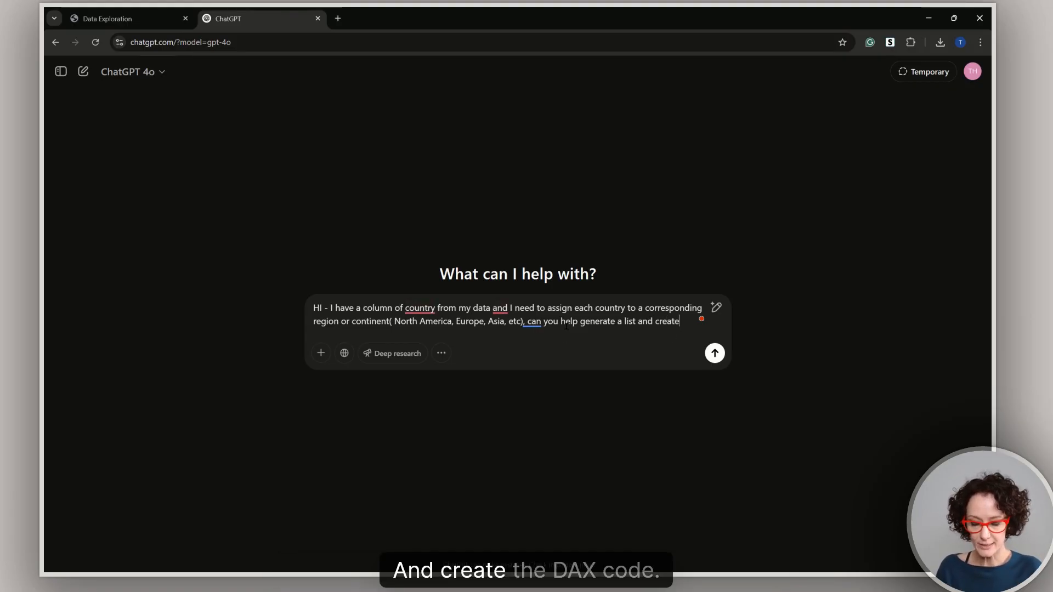
type(" the SAx c")
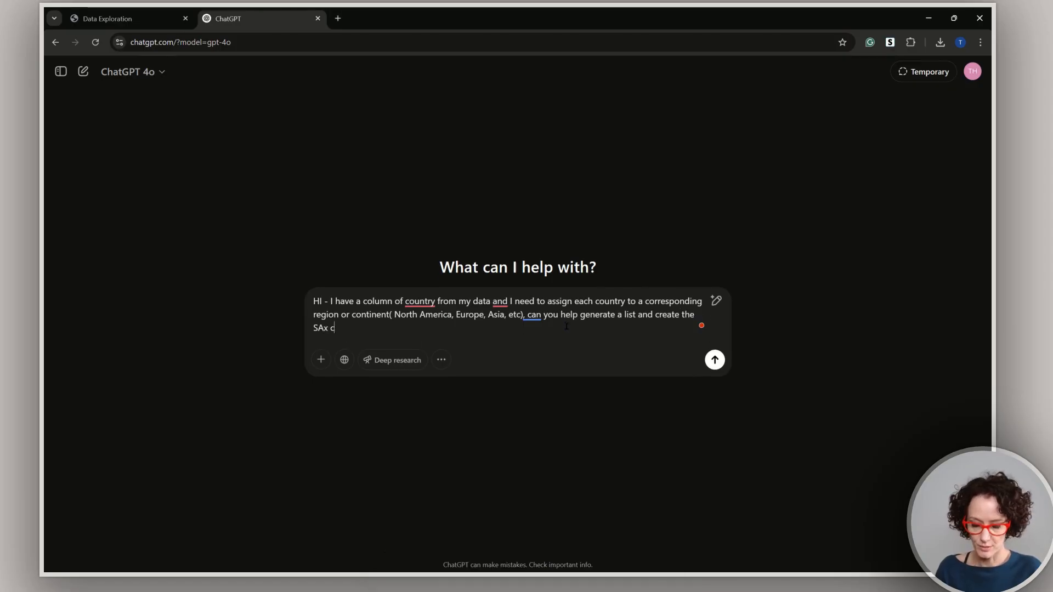
key("BackSpace")
key("BackSpace")
key("BackSpace")
key("BackSpace")
key("BackSpace")
key("BackSpace")
key("BackSpace")
key("BackSpace")
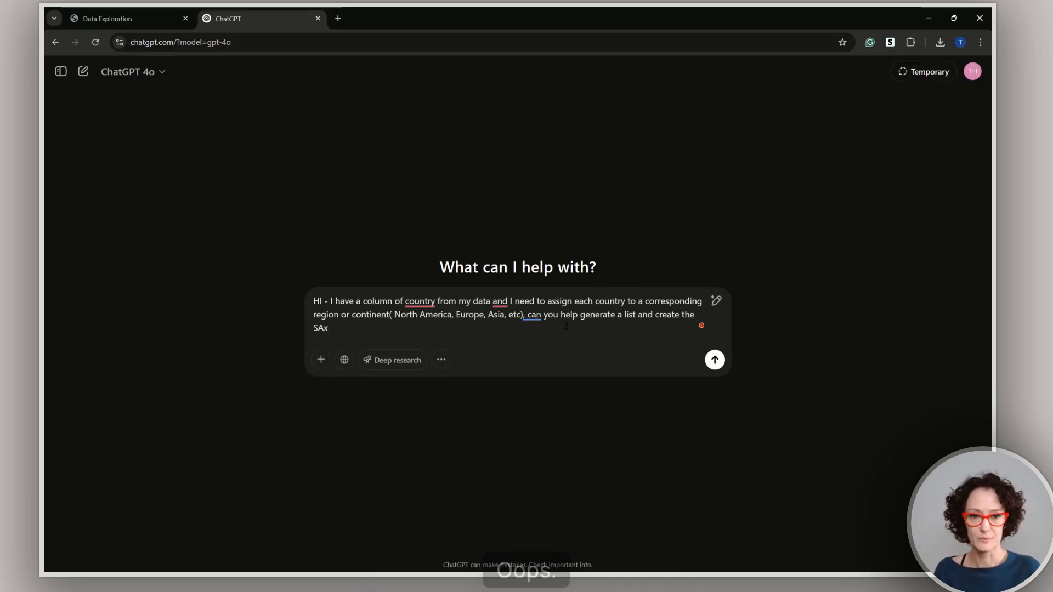
type("Dax c")
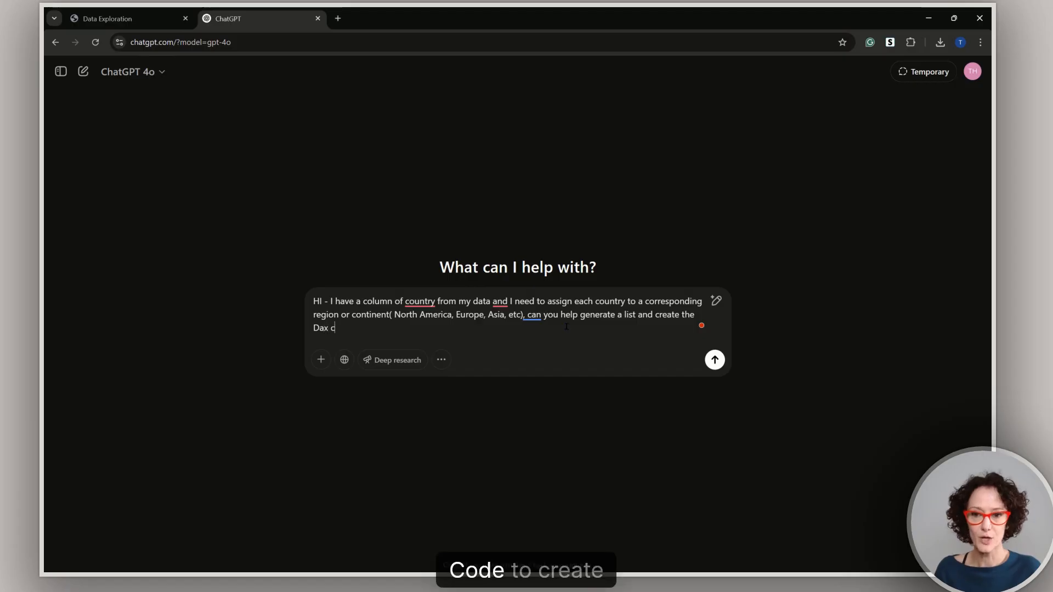
type("ode to create a ")
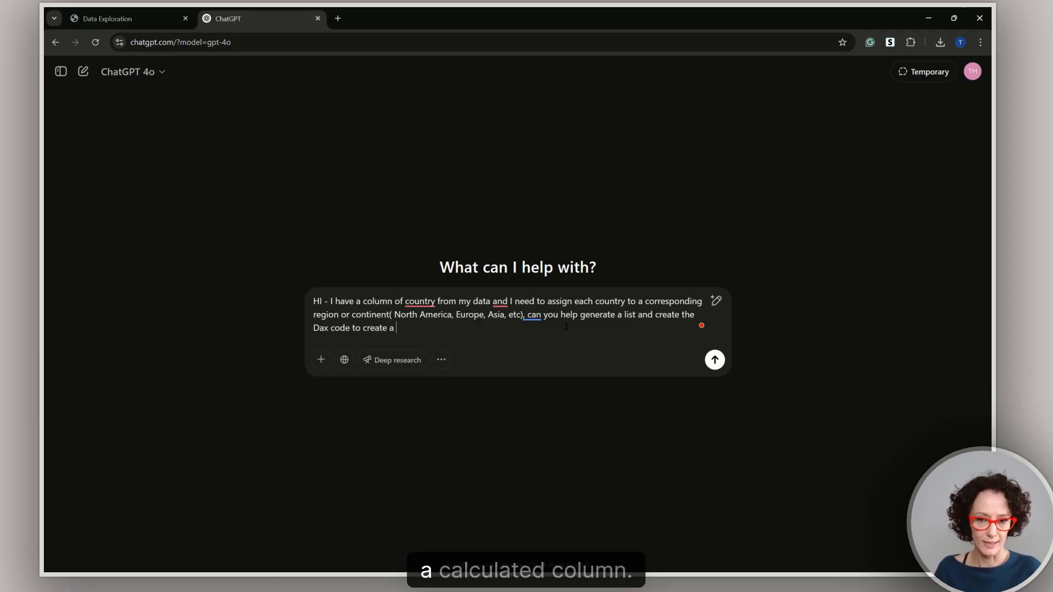
type("calculated column.")
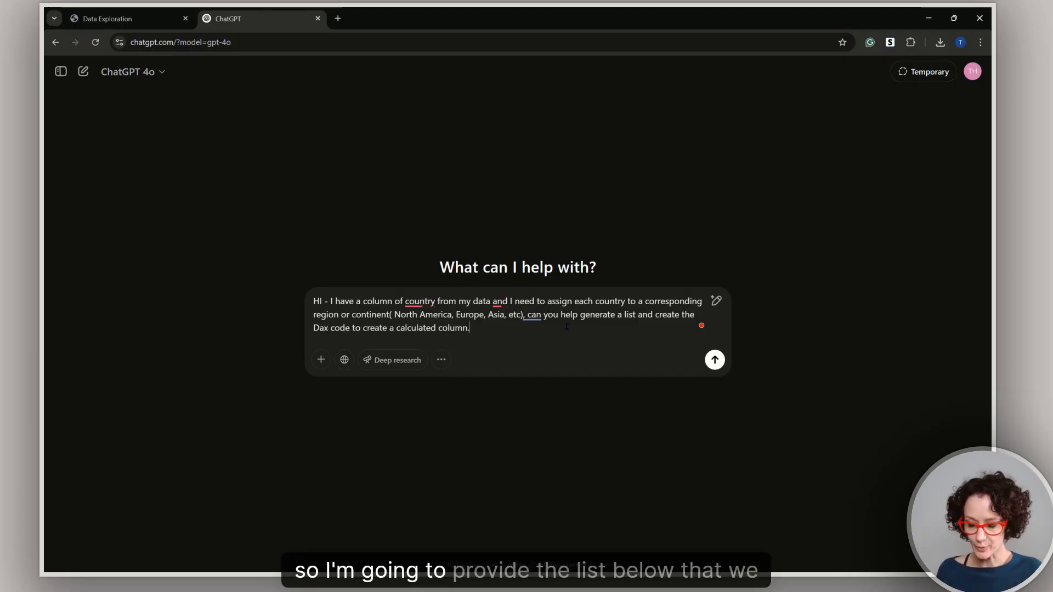
Step: Paste the copied Country list on a new line below the request, submit the prompt, and view the generated DAX code
key("shift+Return")
key("ctrl+v")
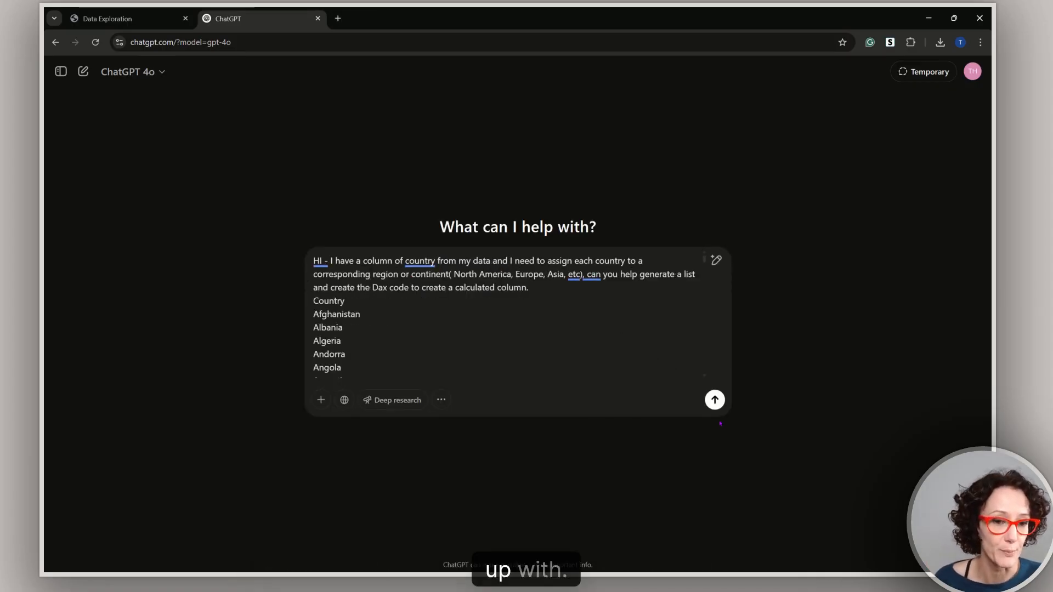
left_click(715, 399)
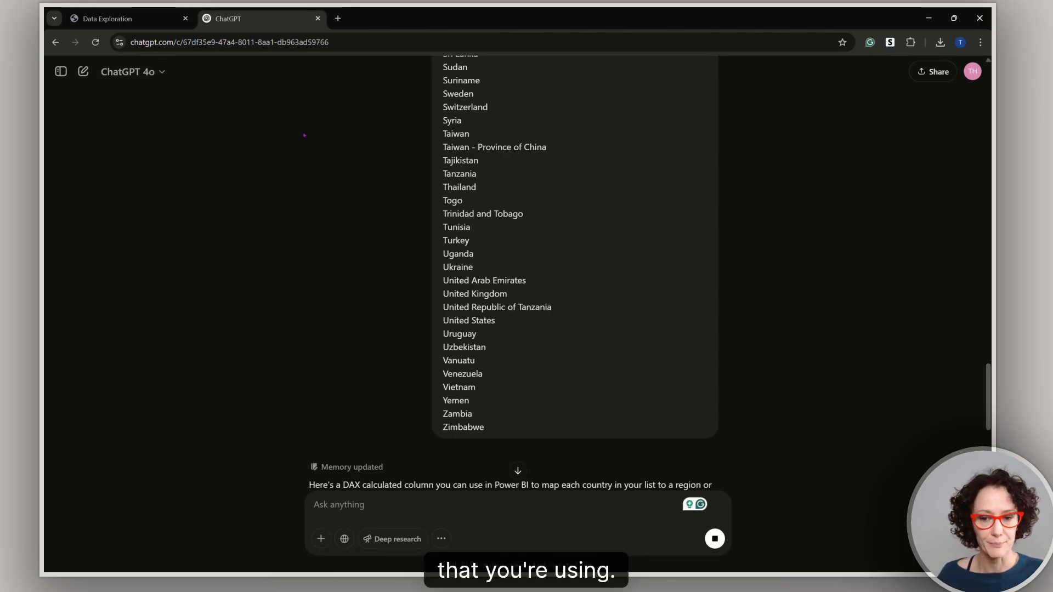
scroll(634, 338, "down", 5)
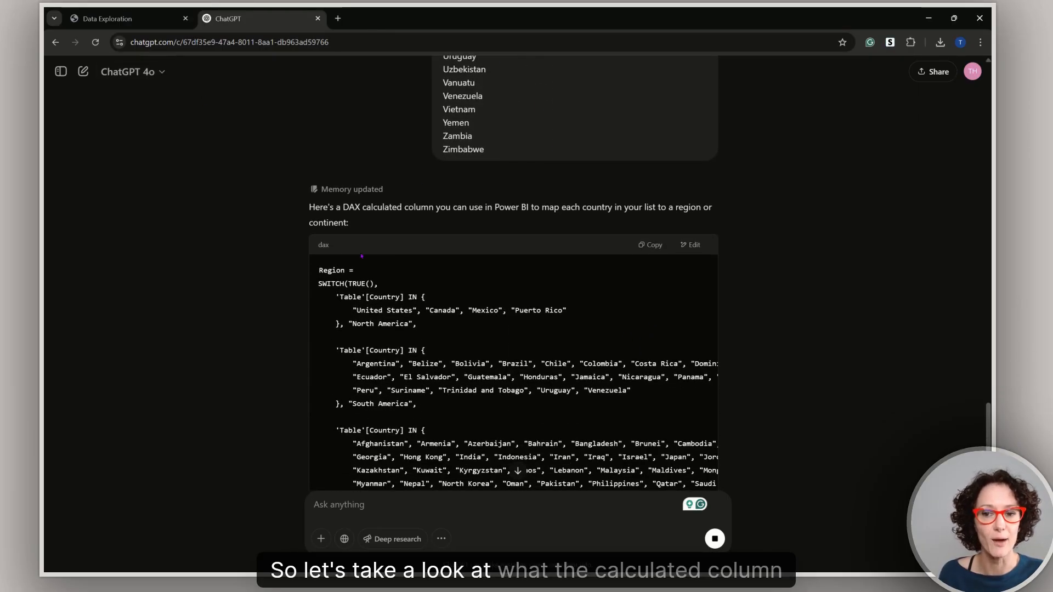
Step: Examine the country assignments for each region in the generated DAX code, from North America through Oceania
scroll(659, 224, "down", 2)
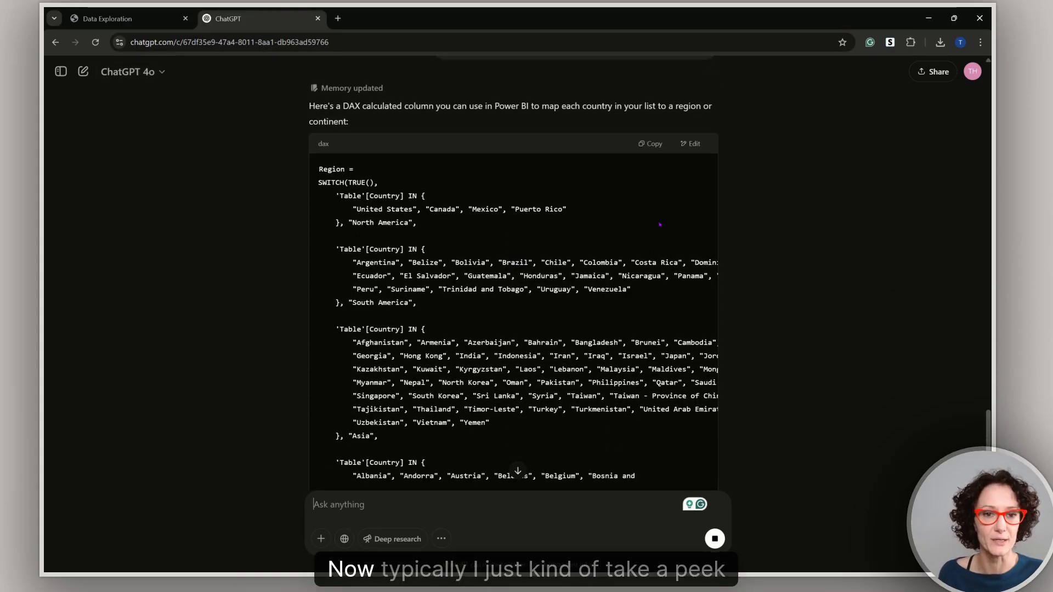
scroll(659, 224, "down", 1)
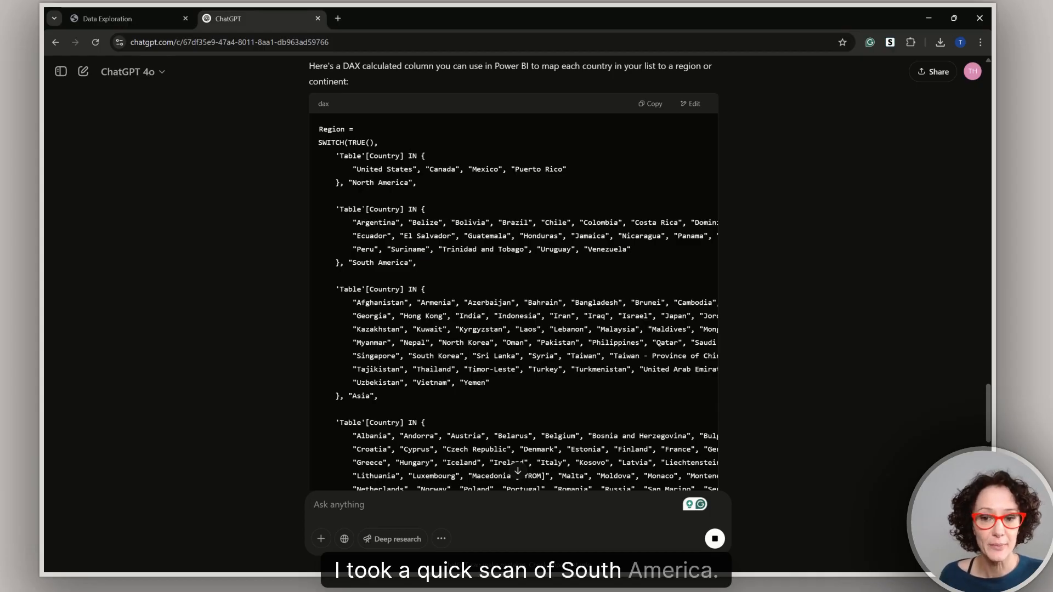
scroll(513, 274, "down", 1)
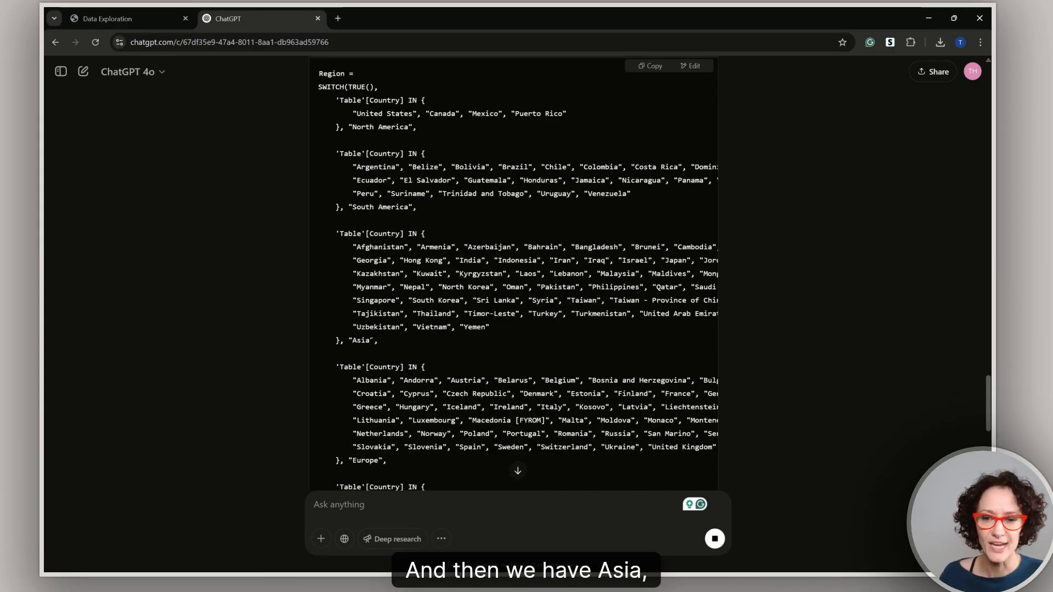
scroll(513, 274, "down", 2)
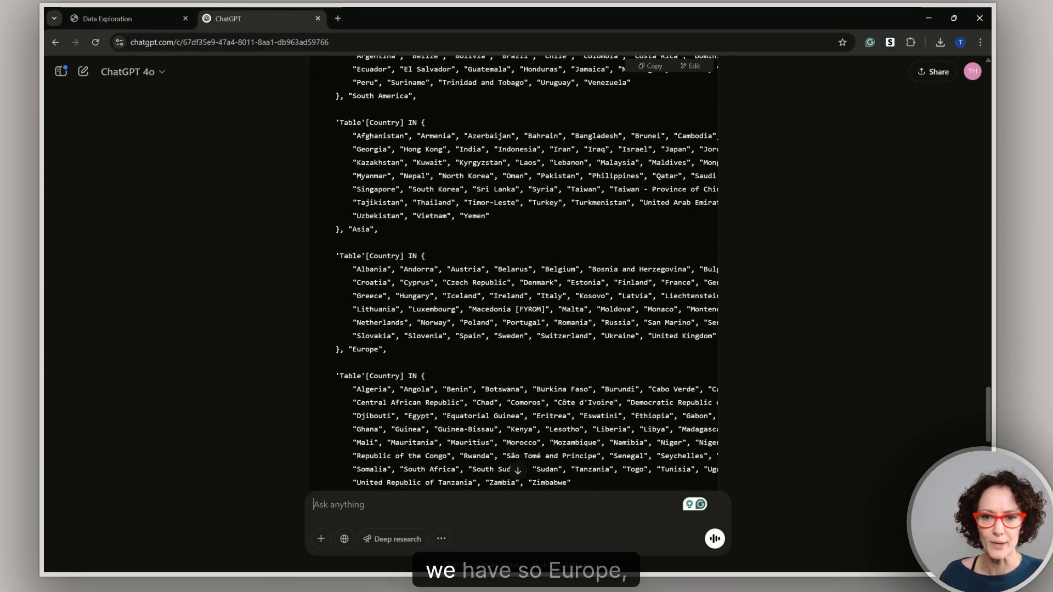
scroll(438, 361, "down", 2)
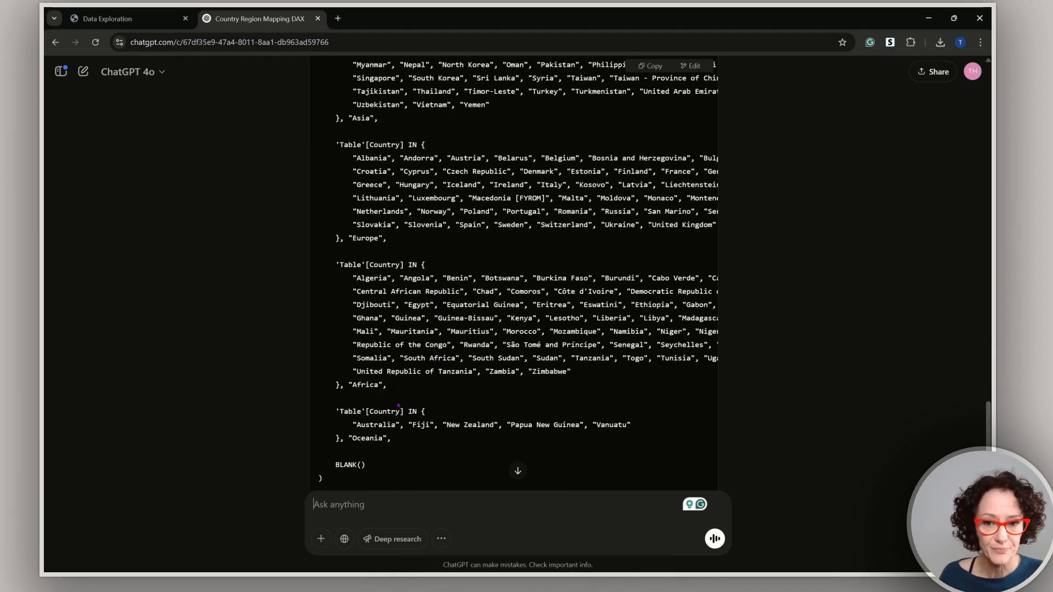
scroll(389, 409, "down", 1)
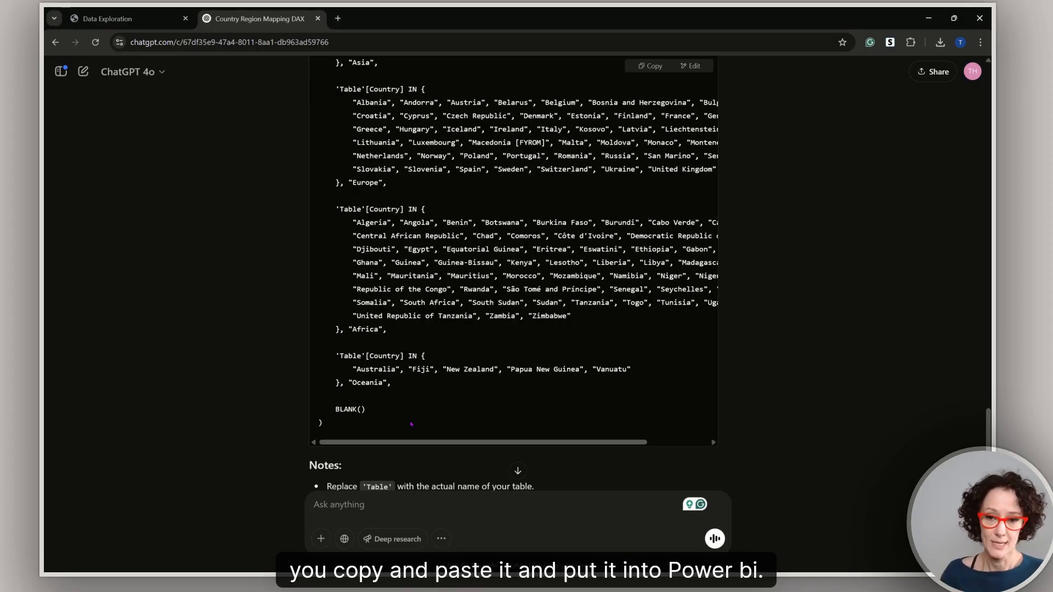
scroll(411, 424, "up", 7)
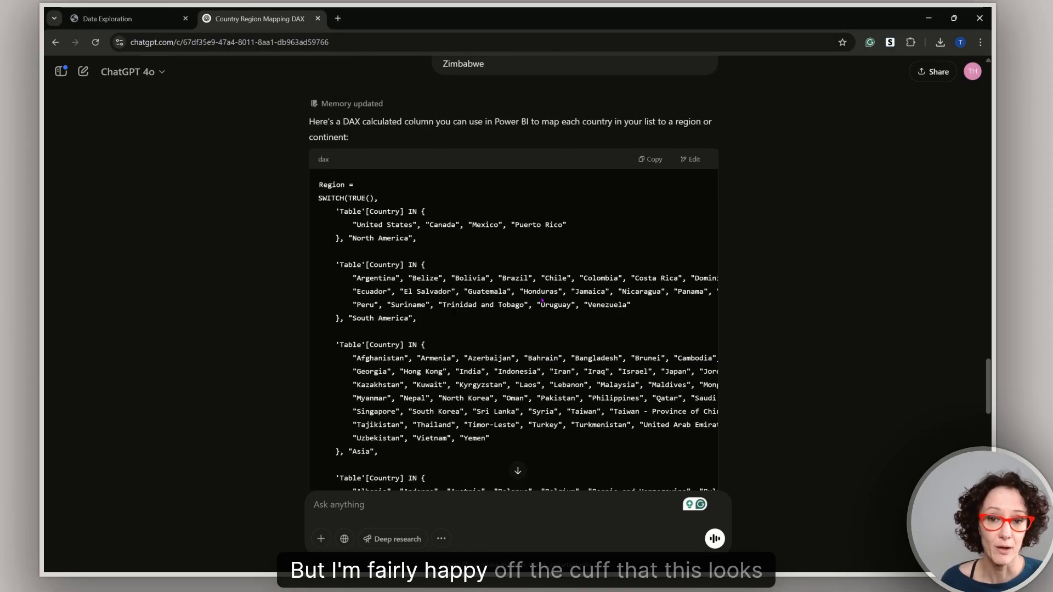
scroll(513, 329, "down", 1)
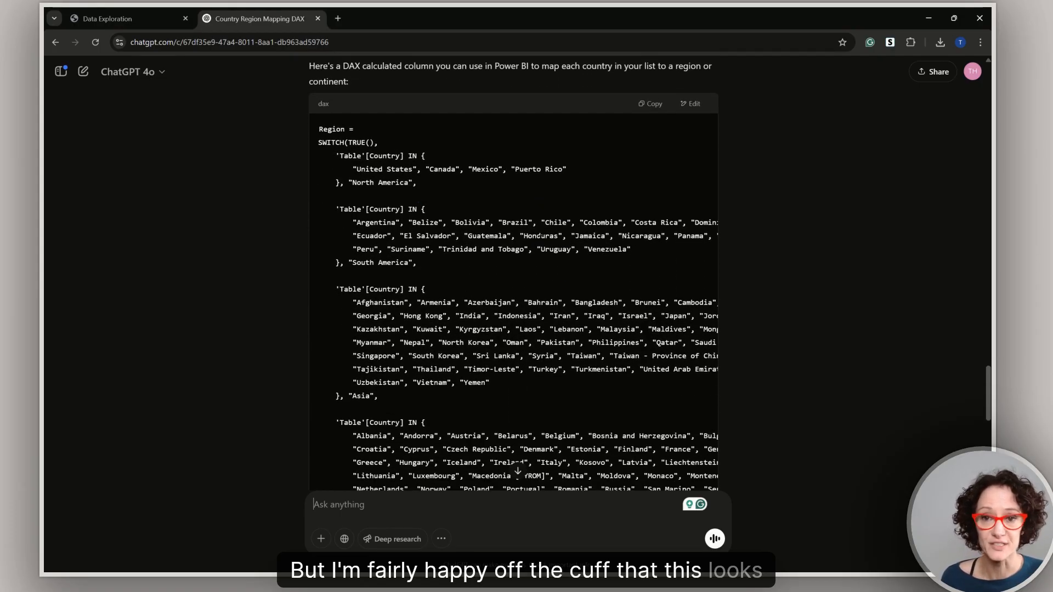
Step: Copy the generated DAX code and paste it as a new calculated column in the dim_country table in Power BI
left_click(649, 107)
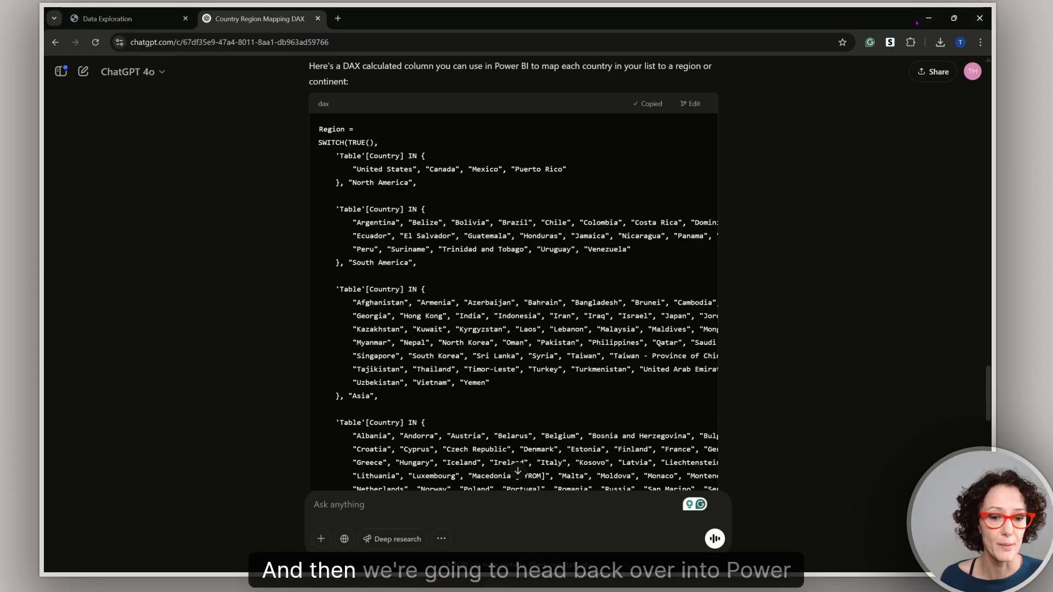
key("alt+Tab")
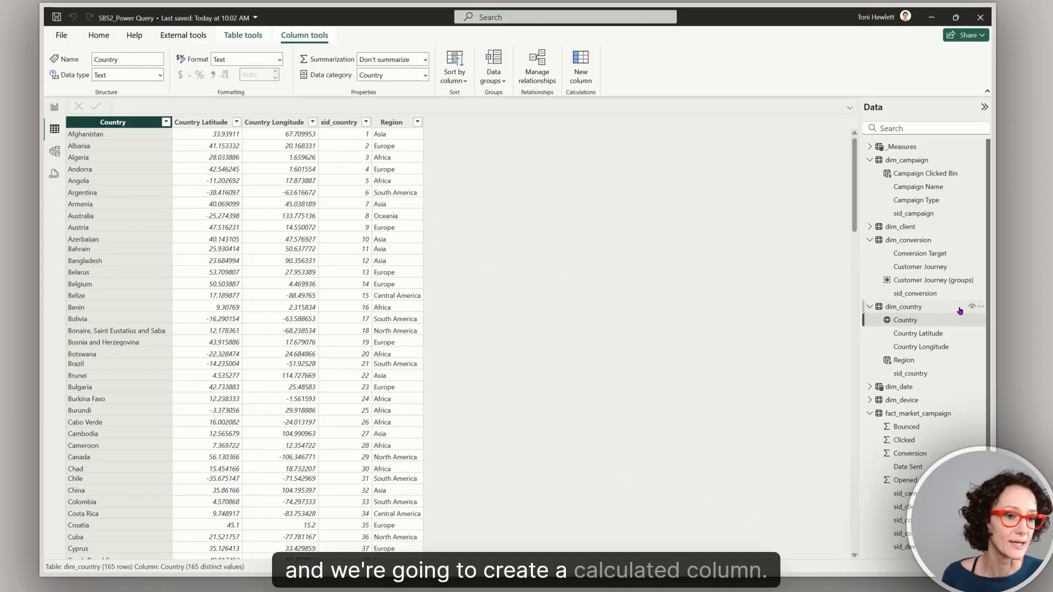
left_click(979, 307)
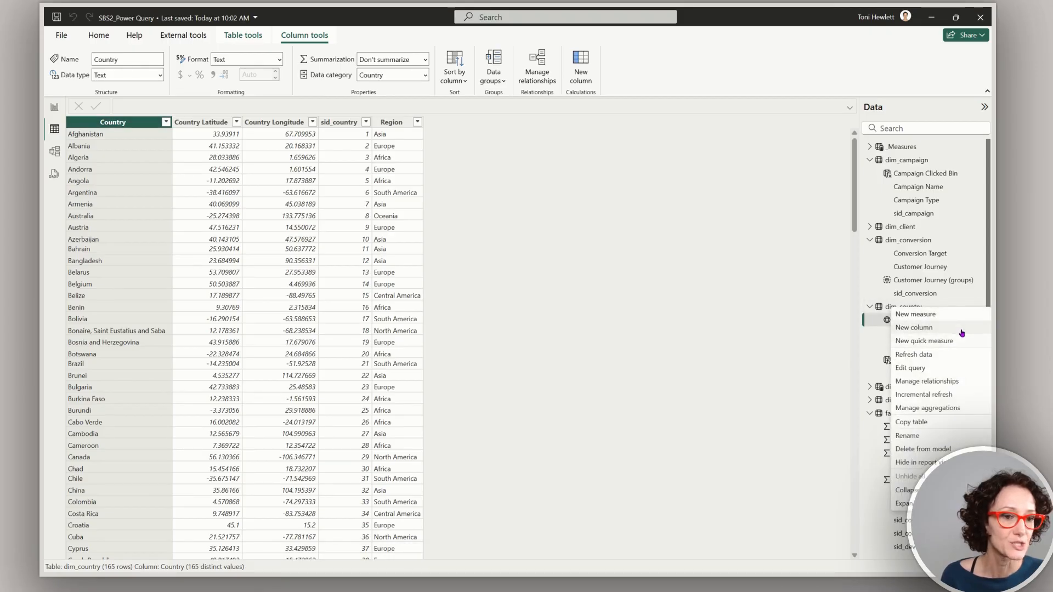
left_click(831, 440)
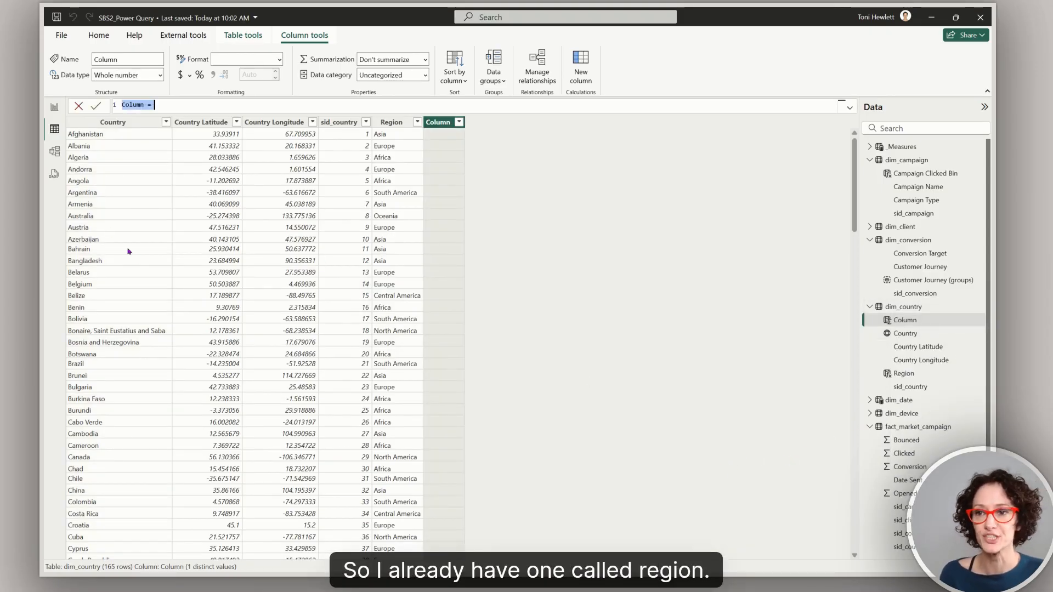
key("ctrl+v")
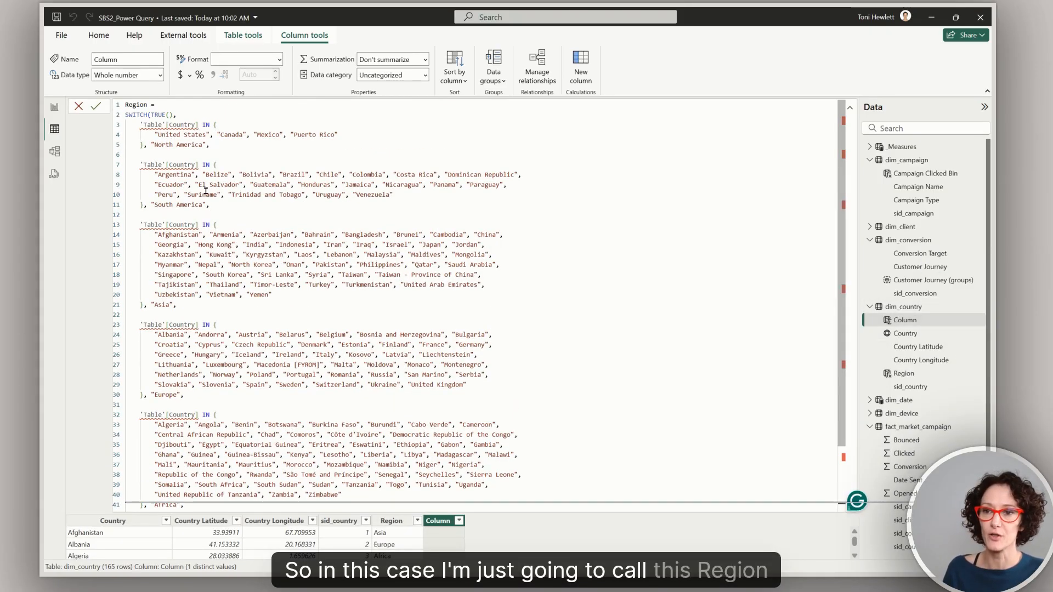
Step: Rename the calculated column as Region_2 in the first line of the pasted formula
scroll(143, 136, "up", 3)
left_click_drag(149, 105, 125, 104)
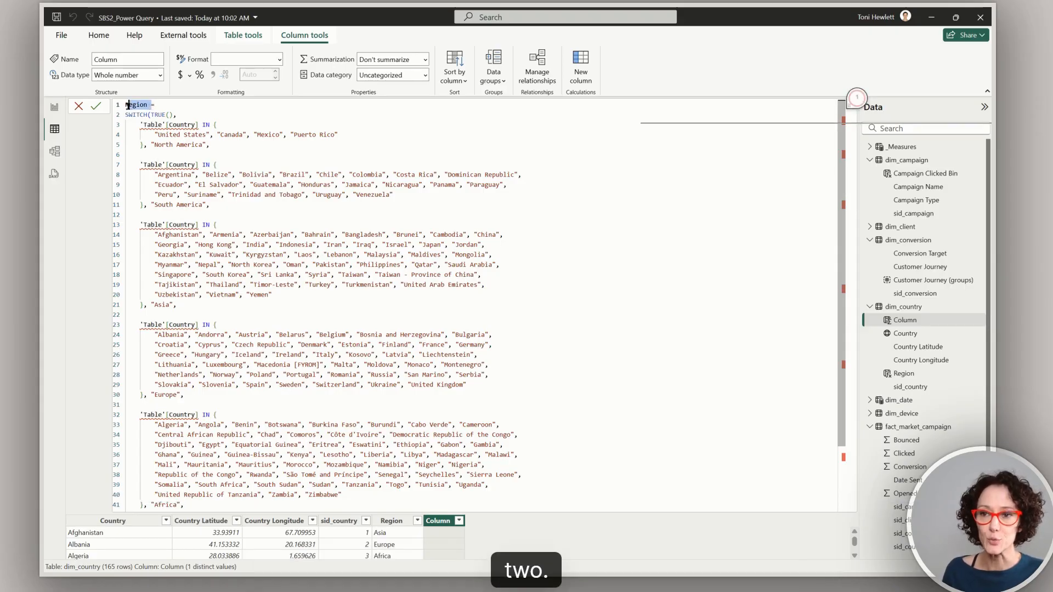
type("Regio")
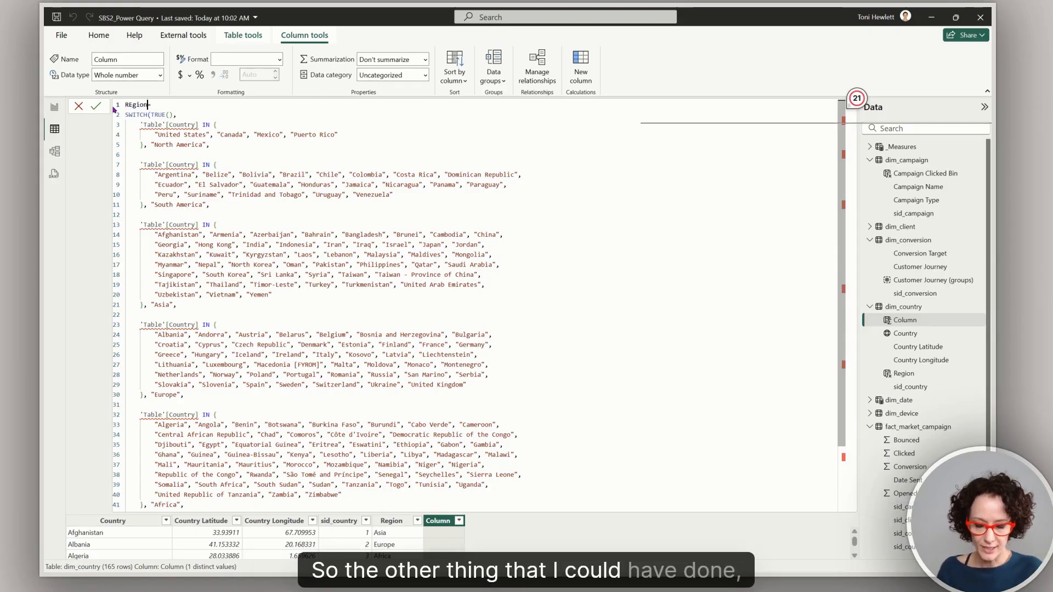
key("BackSpace")
key("BackSpace")
key("BackSpace")
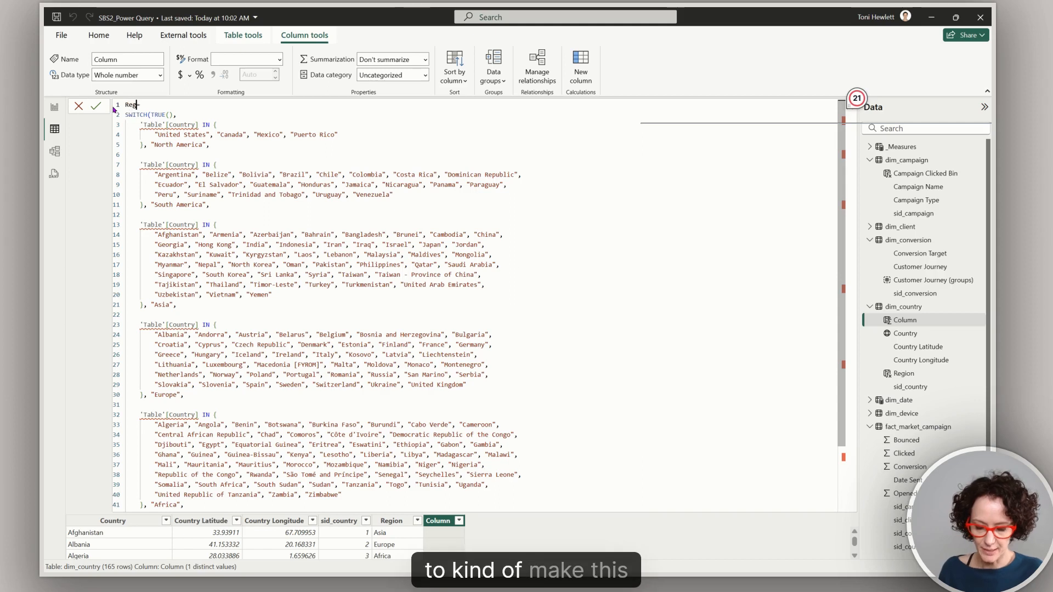
type("egion")
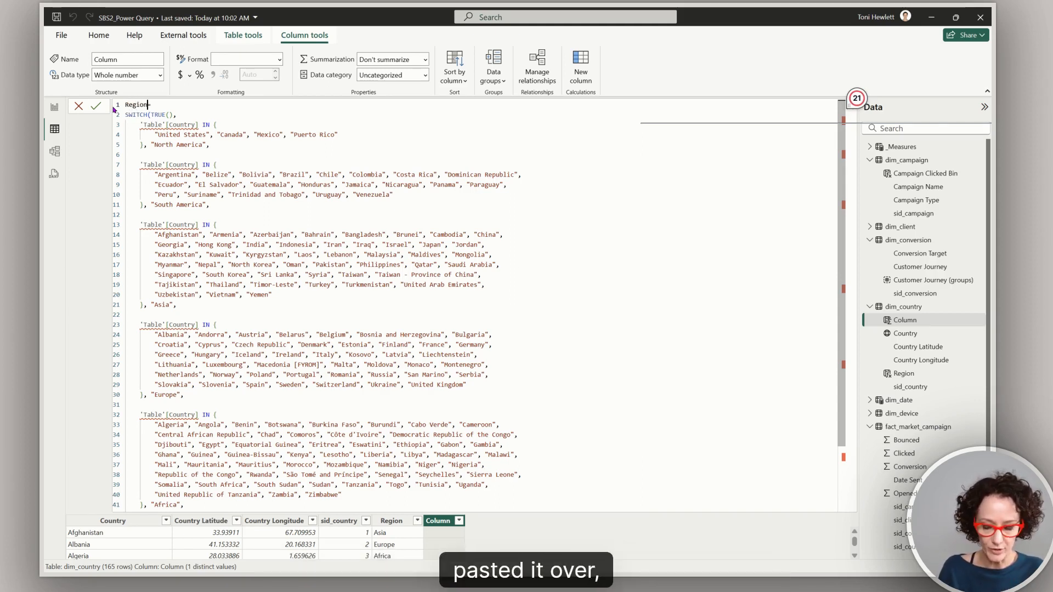
type("_2")
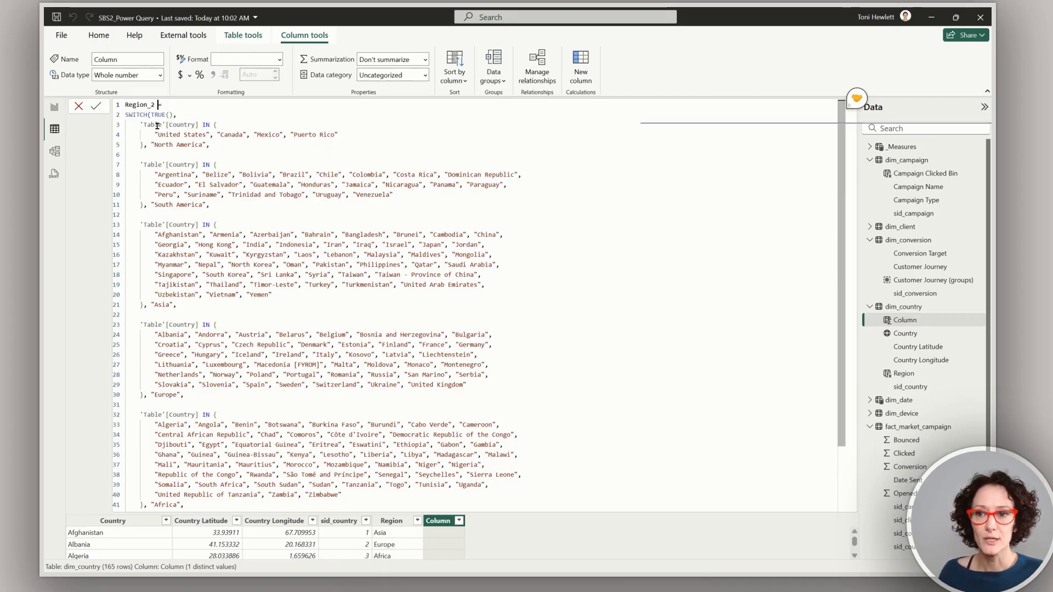
Step: Replace all 'Table' references in the formula with dim_country at once and commit the calculated column
left_click_drag(163, 125, 147, 125)
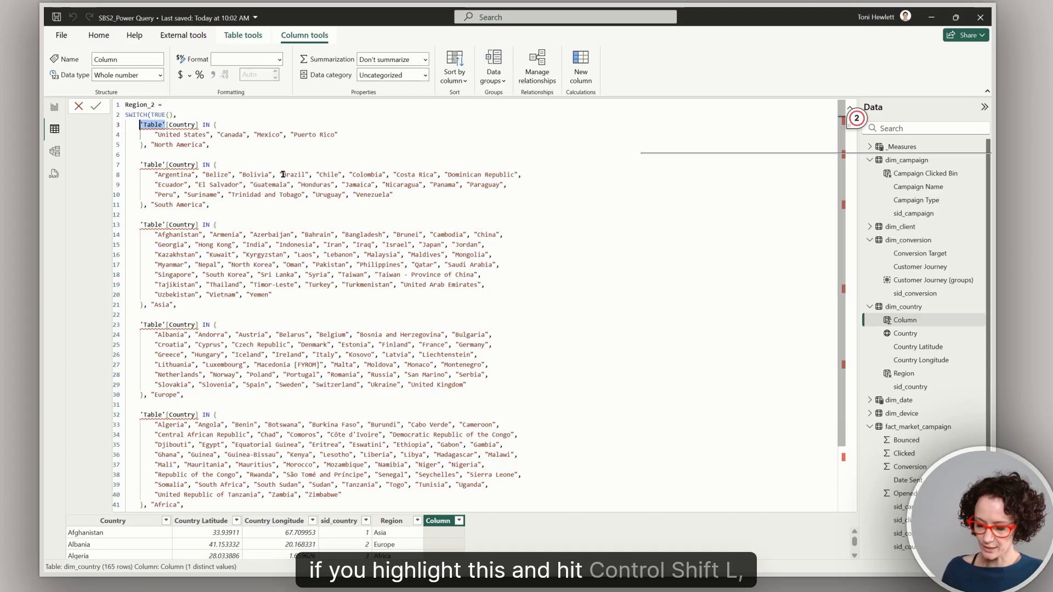
key("ctrl+shift+l")
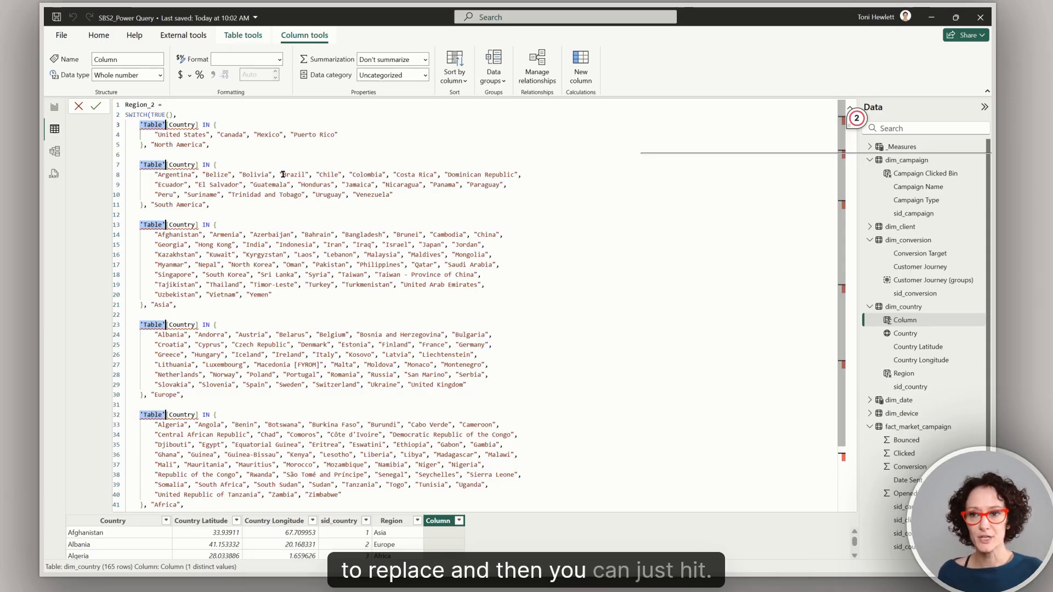
key("BackSpace")
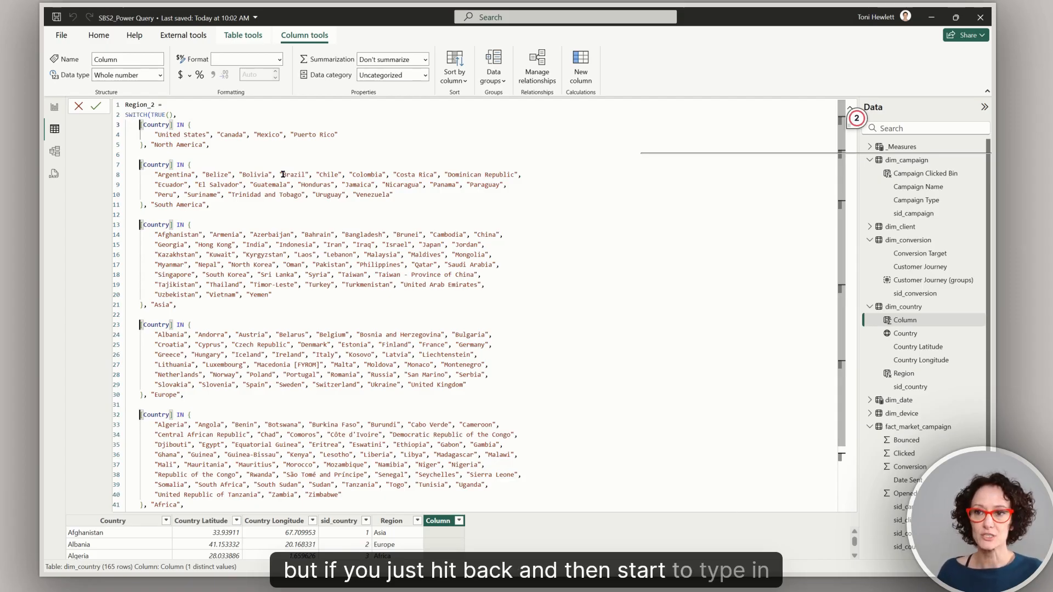
type("dim_")
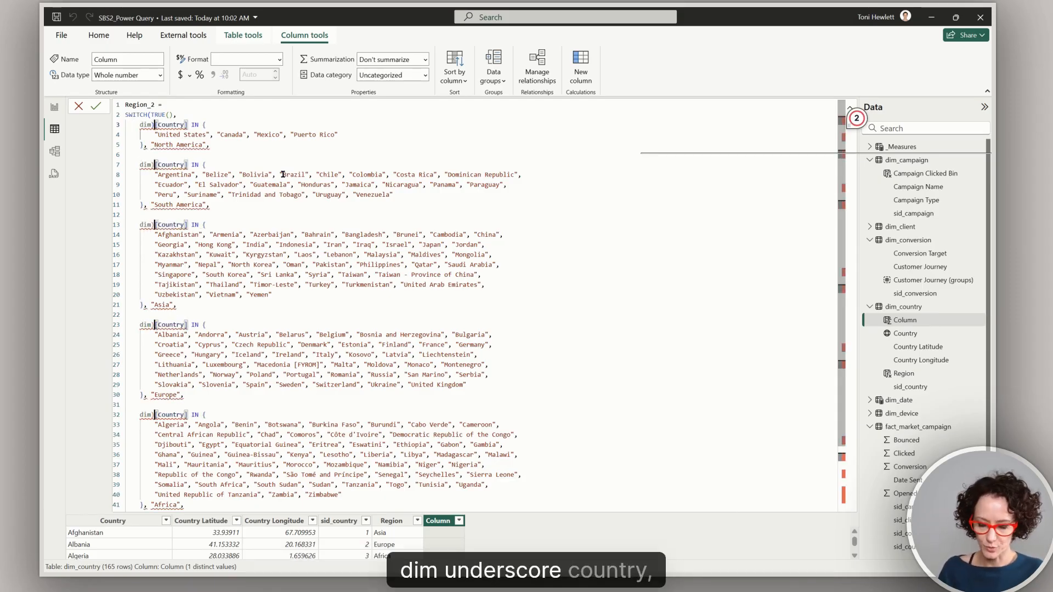
type("count")
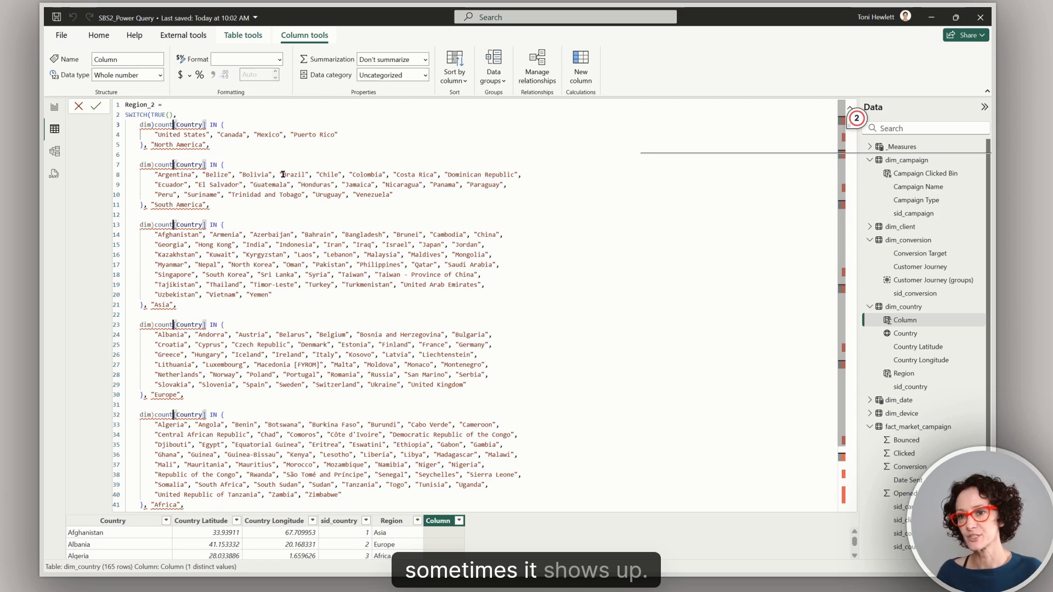
key("BackSpace")
key("BackSpace")
key("BackSpace")
key("BackSpace")
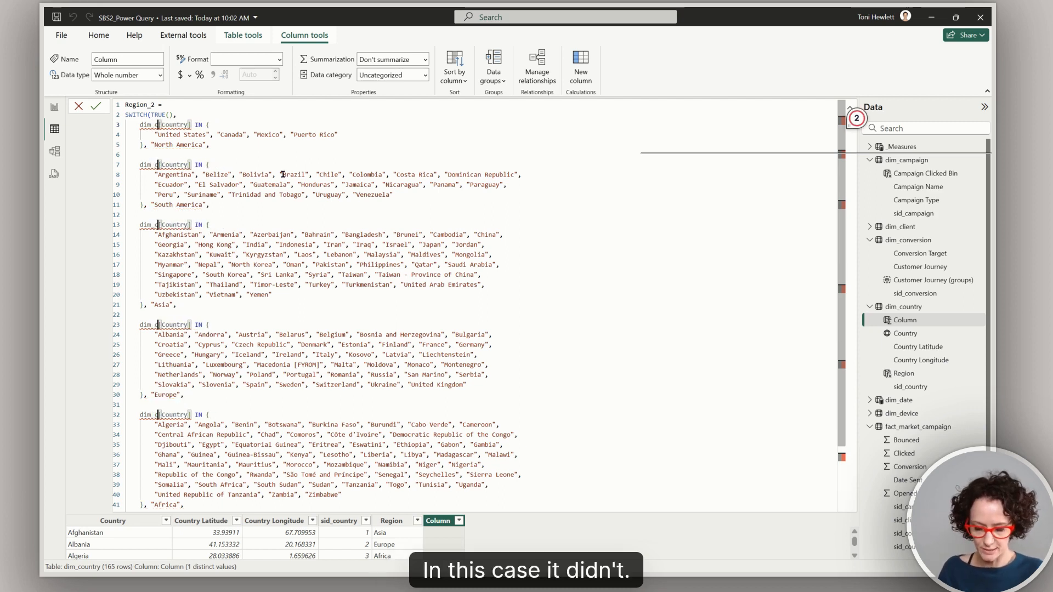
type("ountry")
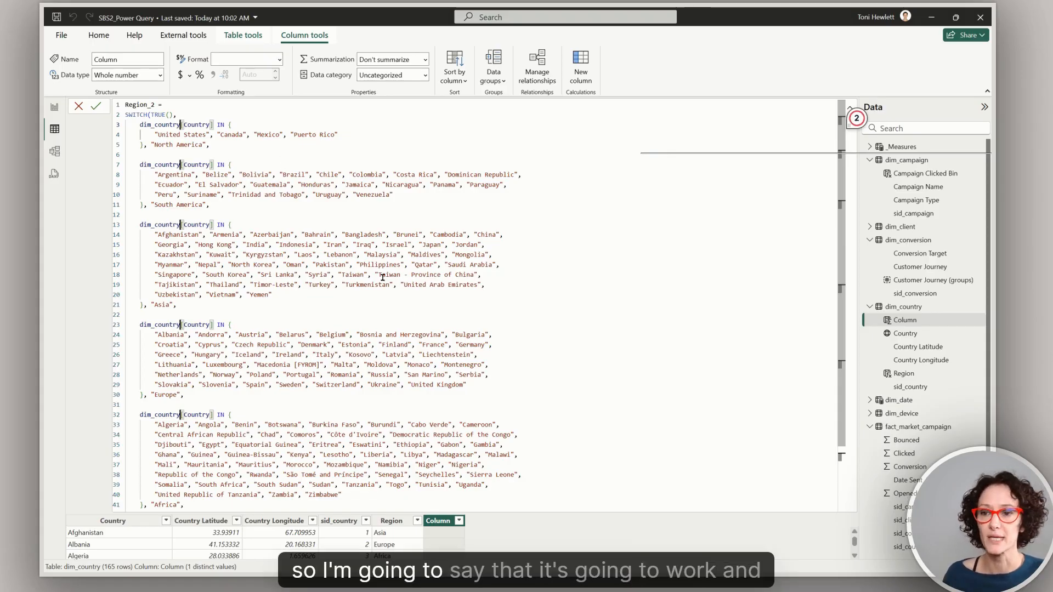
scroll(235, 396, "down", 3)
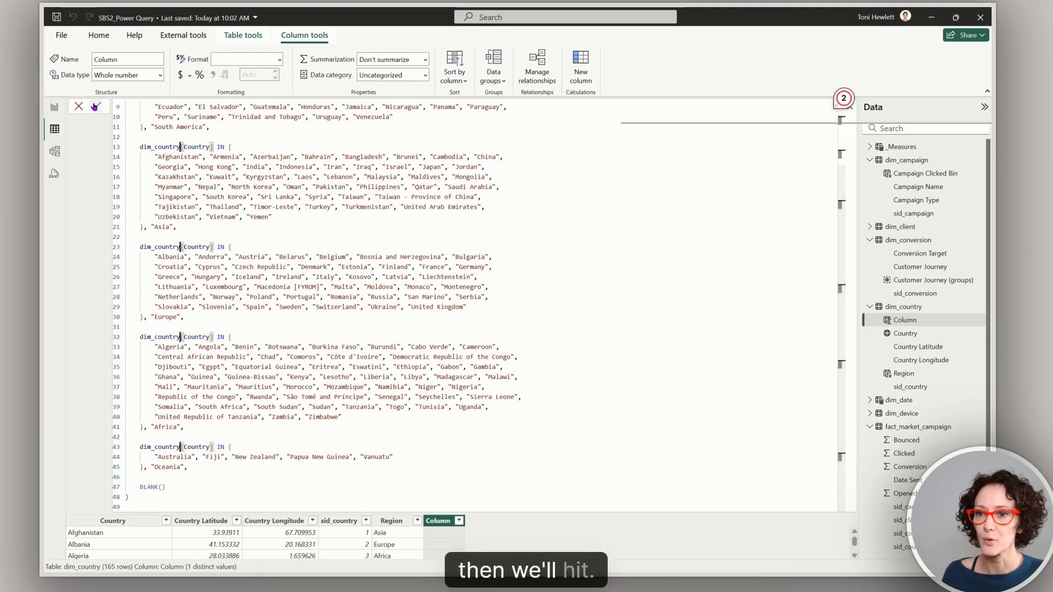
key("Return")
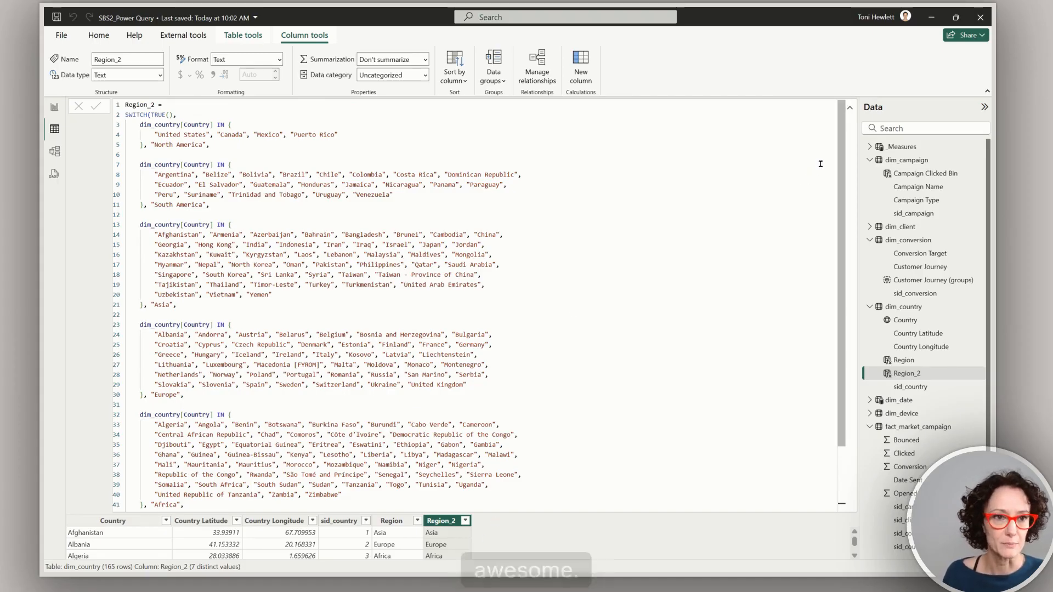
Step: Examine the Region_2 column for countries without a region, comparing its values with the existing Region column
left_click(849, 108)
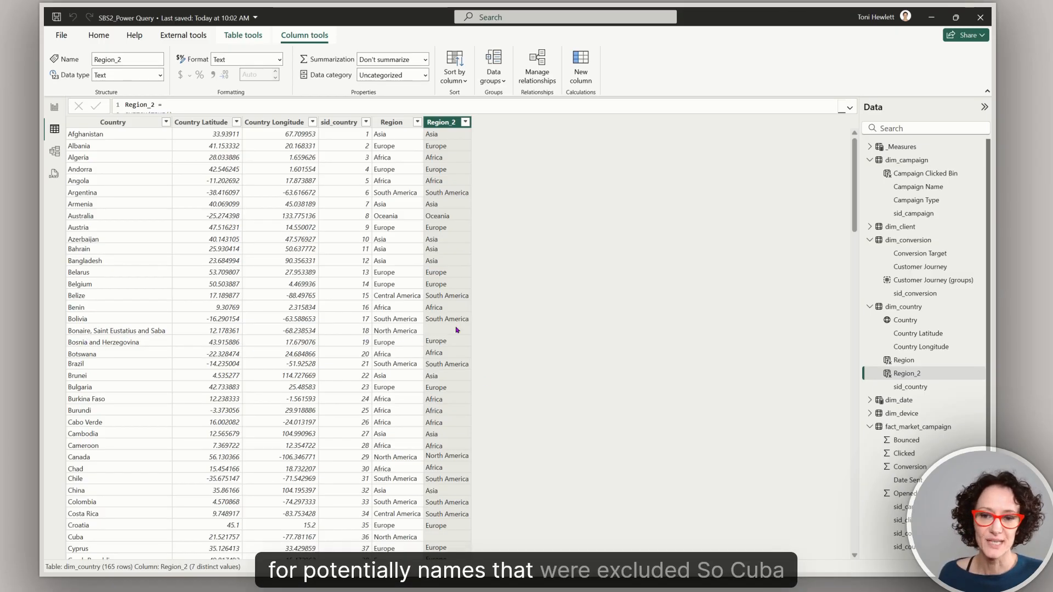
scroll(180, 438, "down", 3)
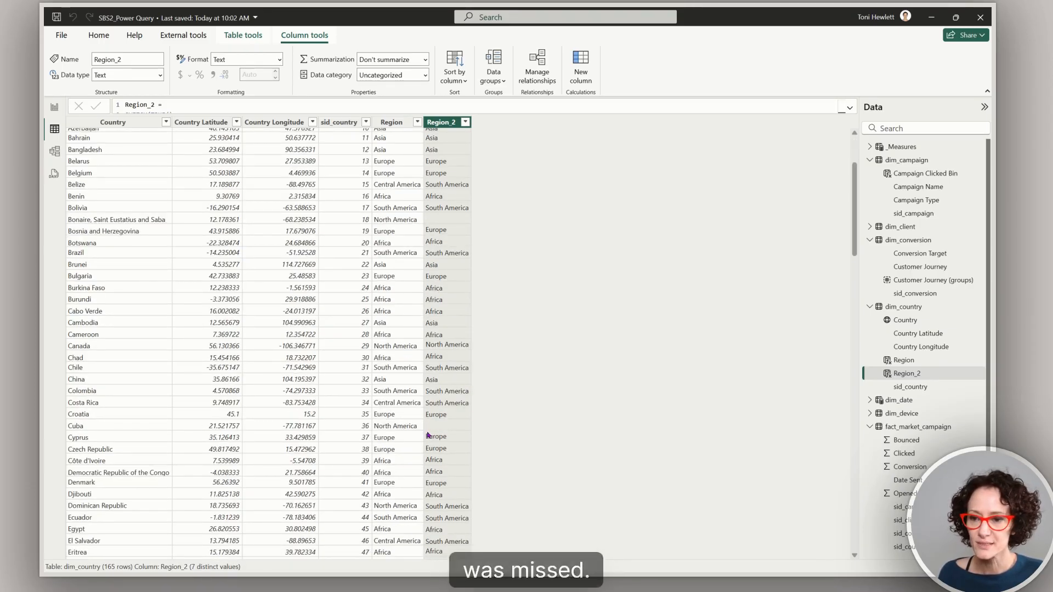
scroll(478, 435, "down", 9)
scroll(477, 443, "up", 13)
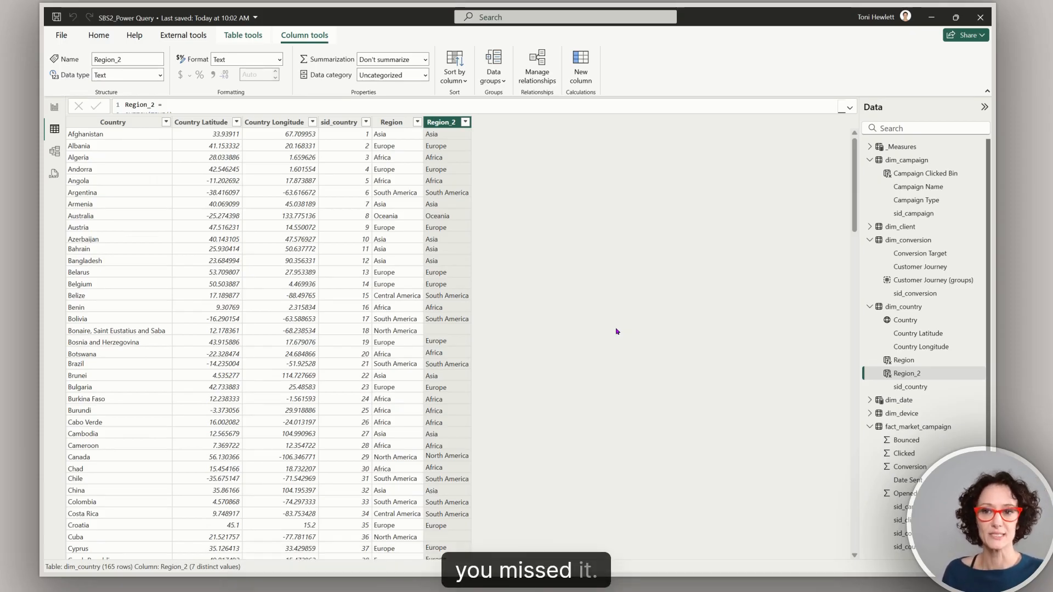
left_click(852, 108)
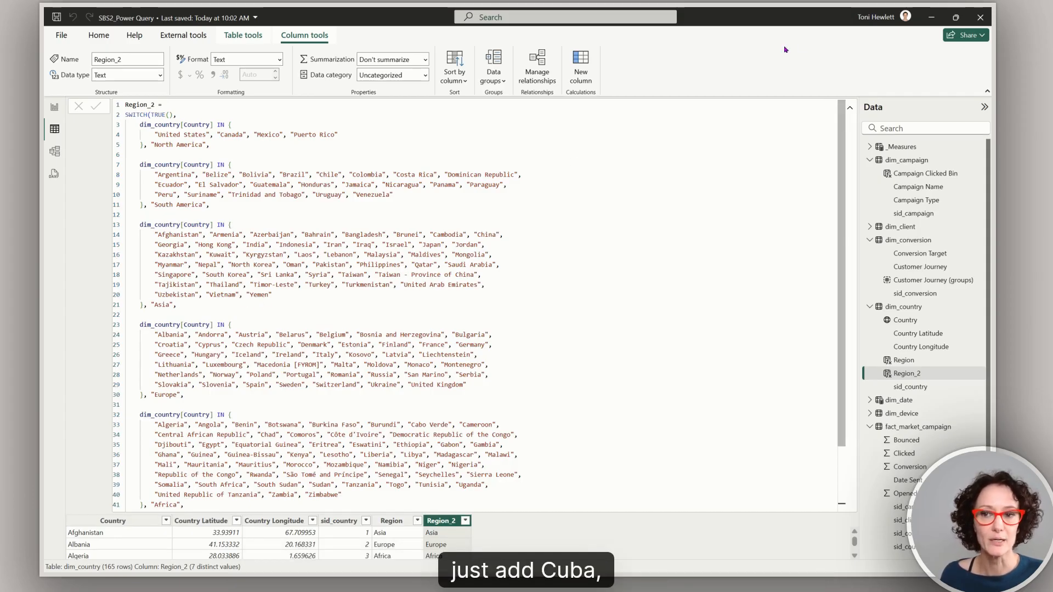
left_click(849, 108)
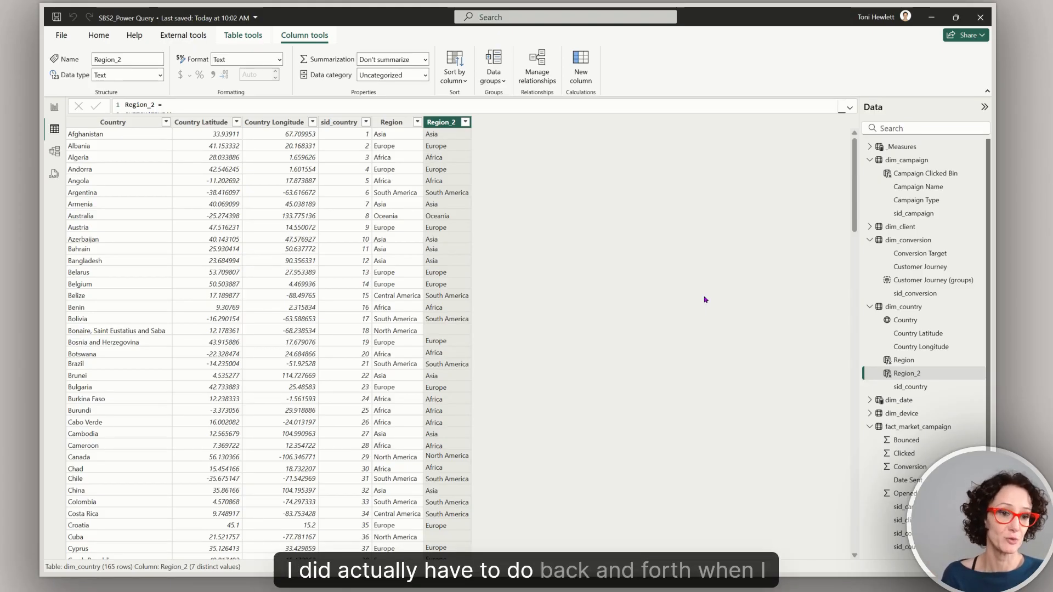
left_click(391, 121)
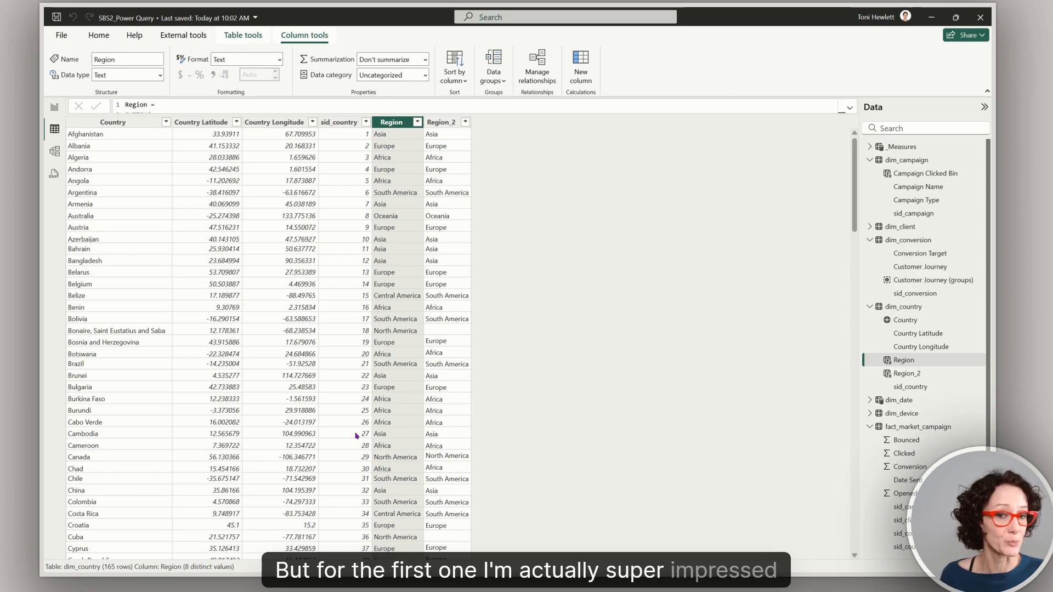
Step: Try grouping the Country field manually from the report view, selecting Afghanistan, Albania, Algeria and Andorra as members, and cancel the new group
left_click(54, 107)
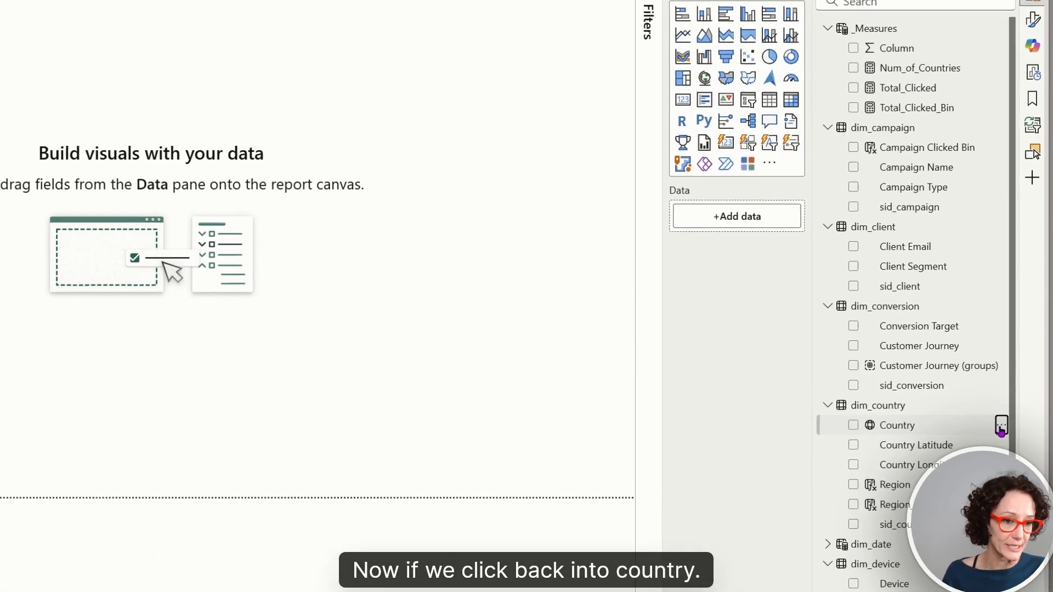
right_click(946, 414)
mouse_move(951, 396)
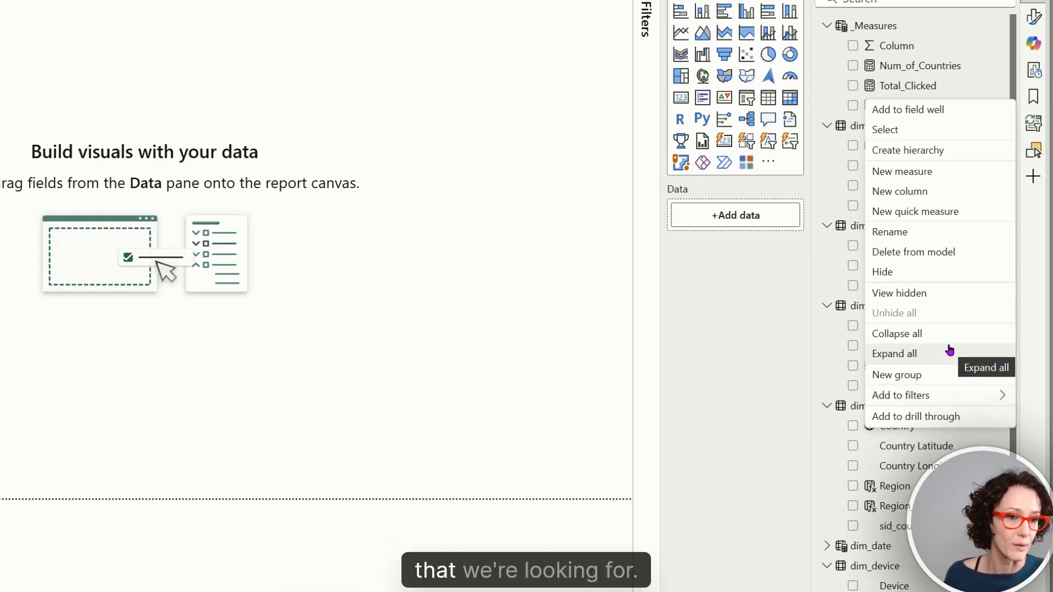
left_click(930, 377)
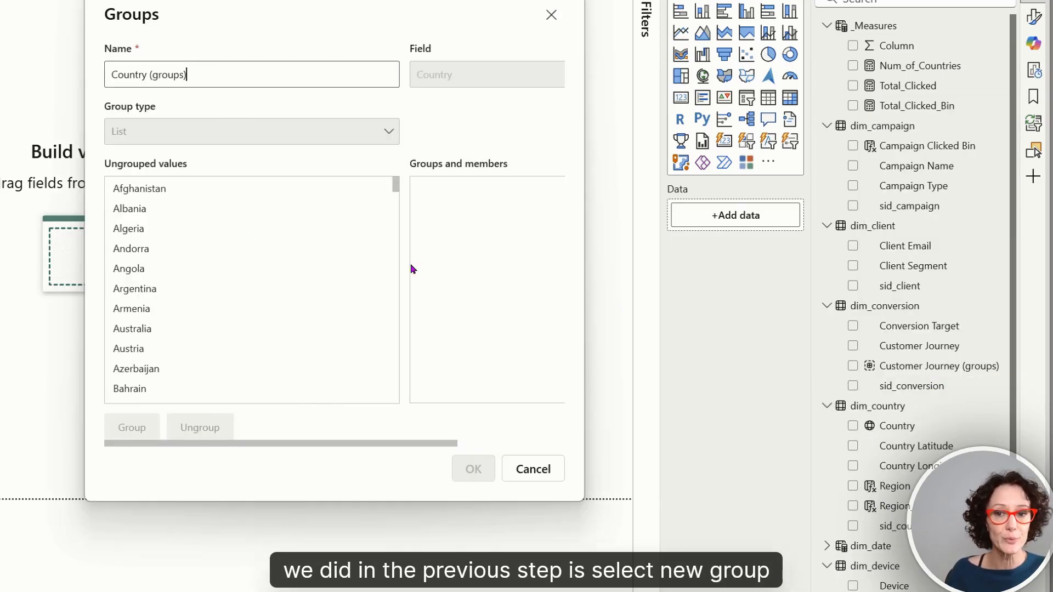
left_click(154, 191)
left_click(124, 214, "ctrl")
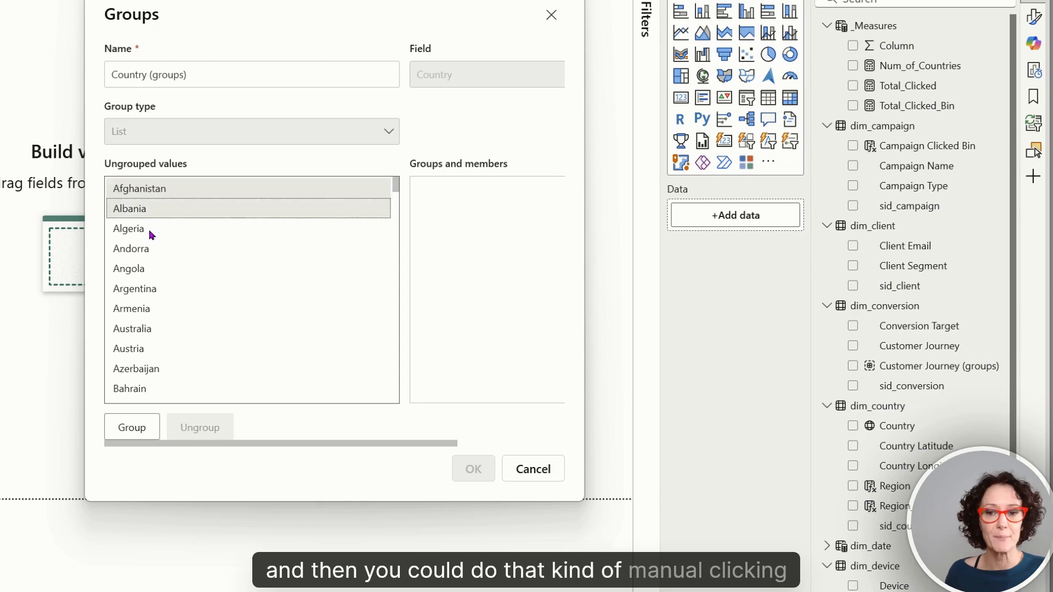
left_click(149, 231, "ctrl")
left_click(151, 250, "ctrl")
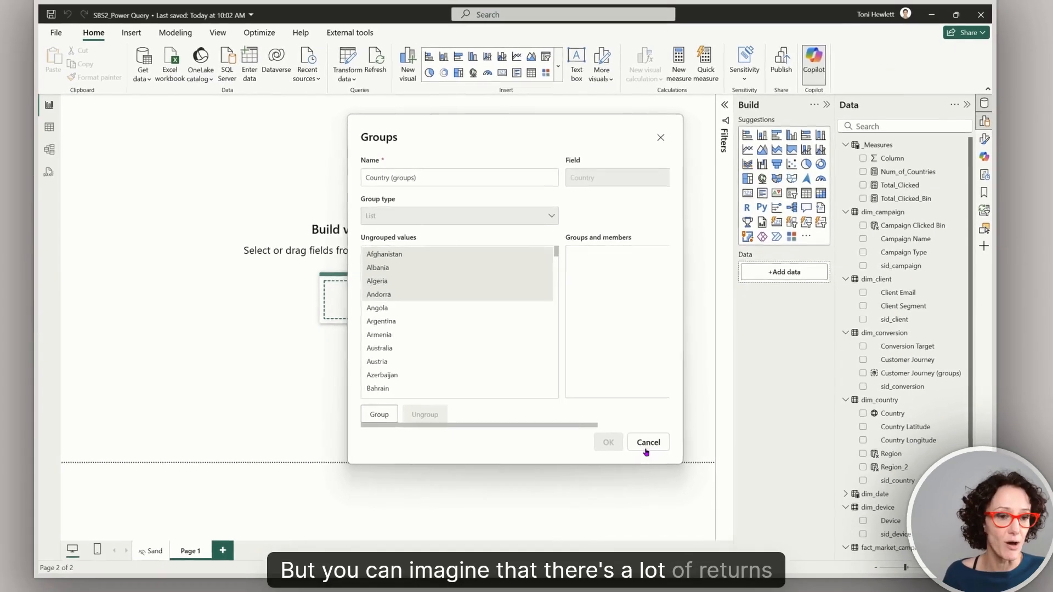
left_click(646, 450)
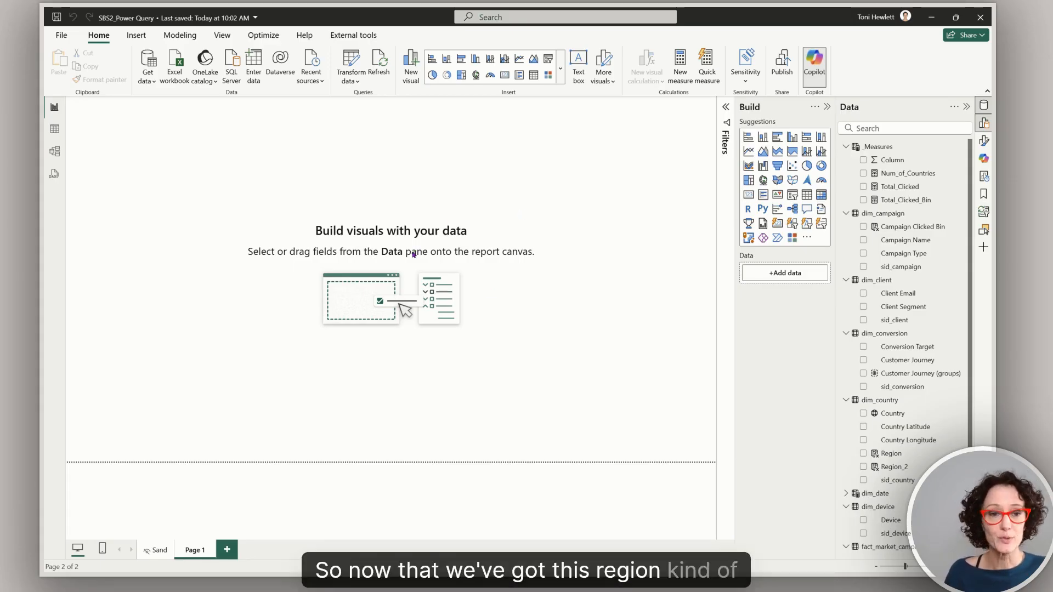
Step: Place a wide table visual in the upper middle of the report page and change it to a clustered column chart
left_click(807, 195)
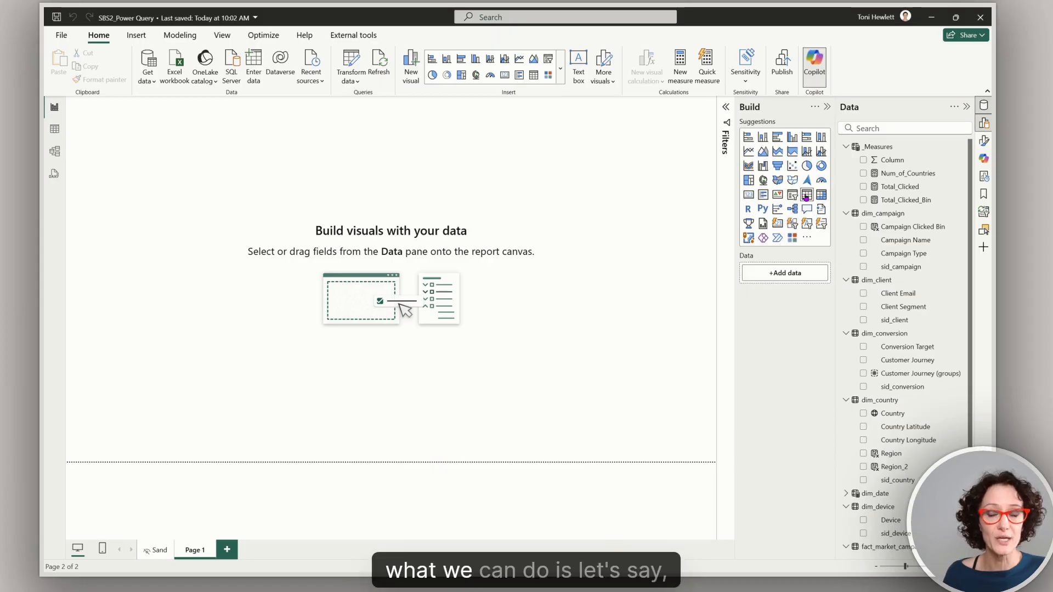
left_click_drag(142, 165, 332, 217)
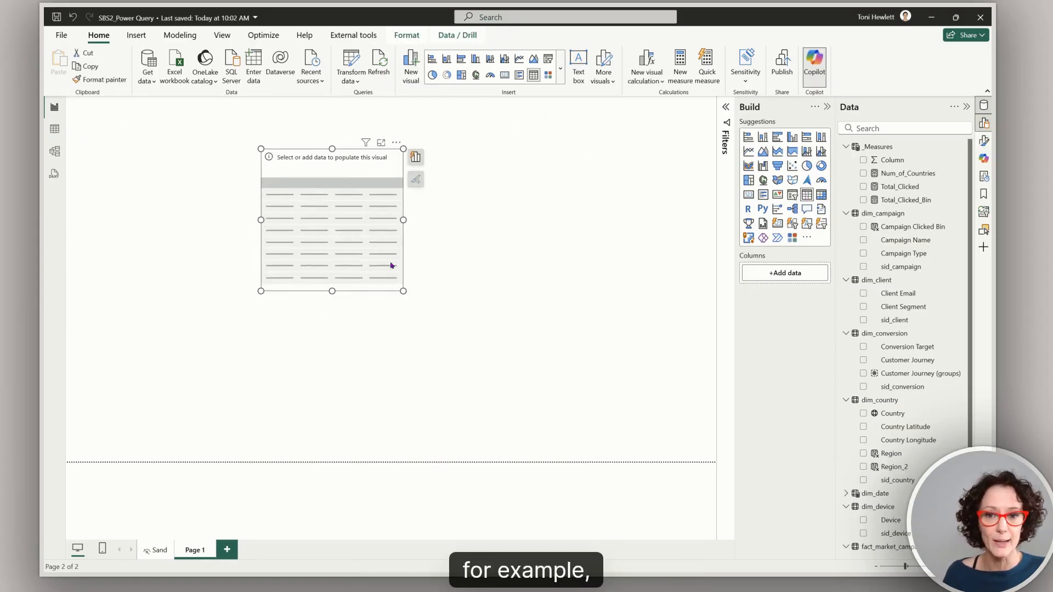
left_click_drag(402, 290, 515, 294)
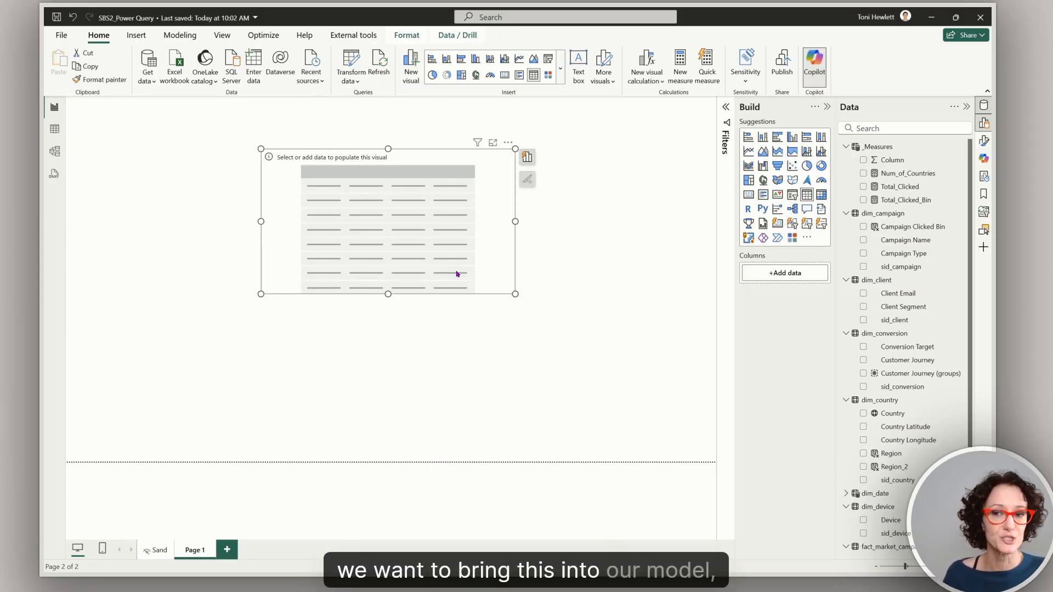
left_click(789, 139)
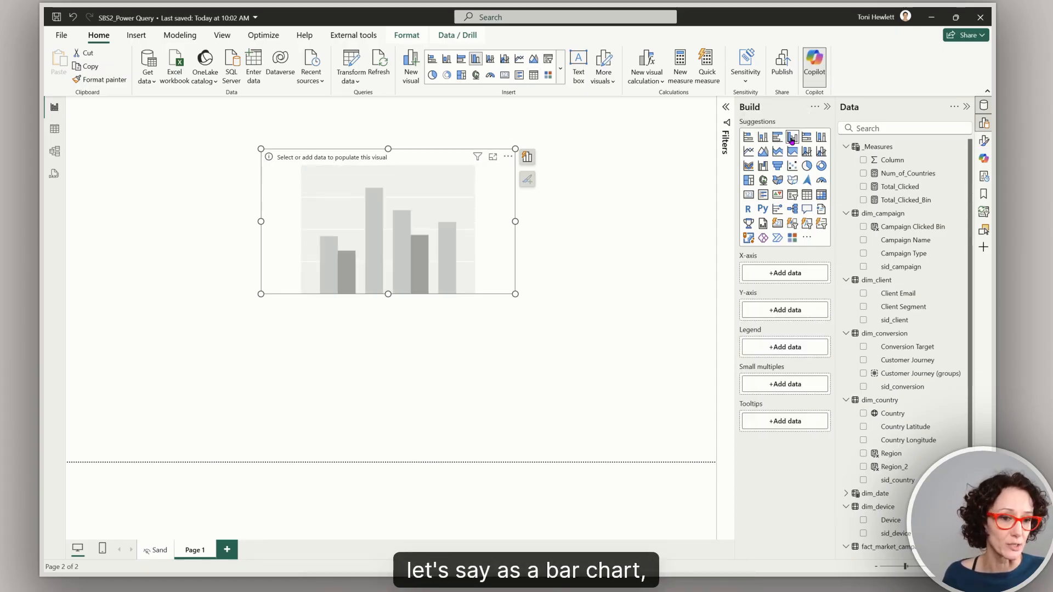
Step: Put Region on the chart's X-axis with Country beneath it, and collapse the expanded Region_2 formula
left_click(895, 470)
left_click_drag(889, 455, 771, 275)
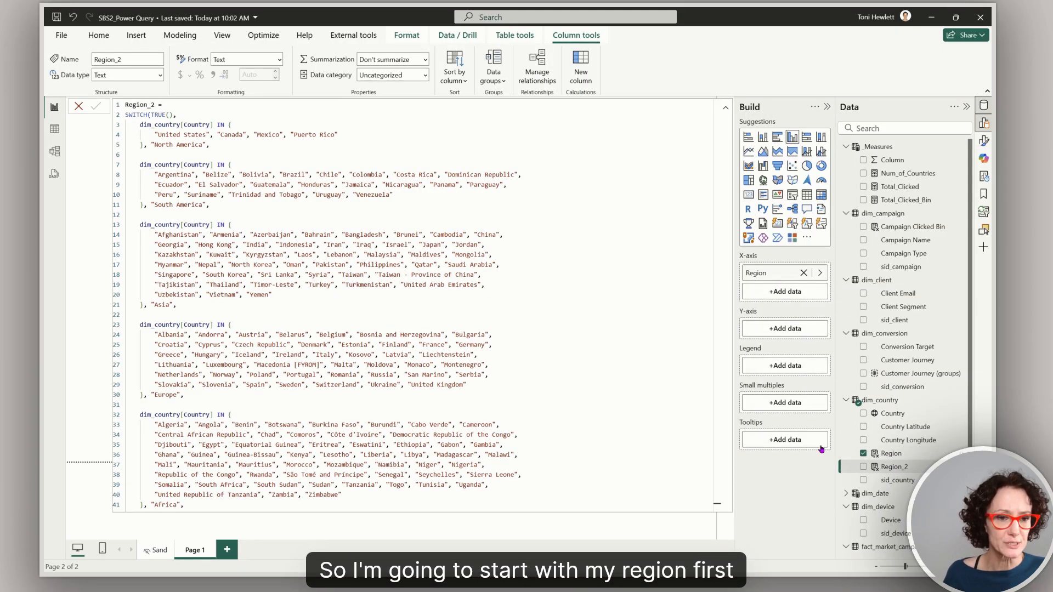
left_click_drag(889, 413, 870, 410)
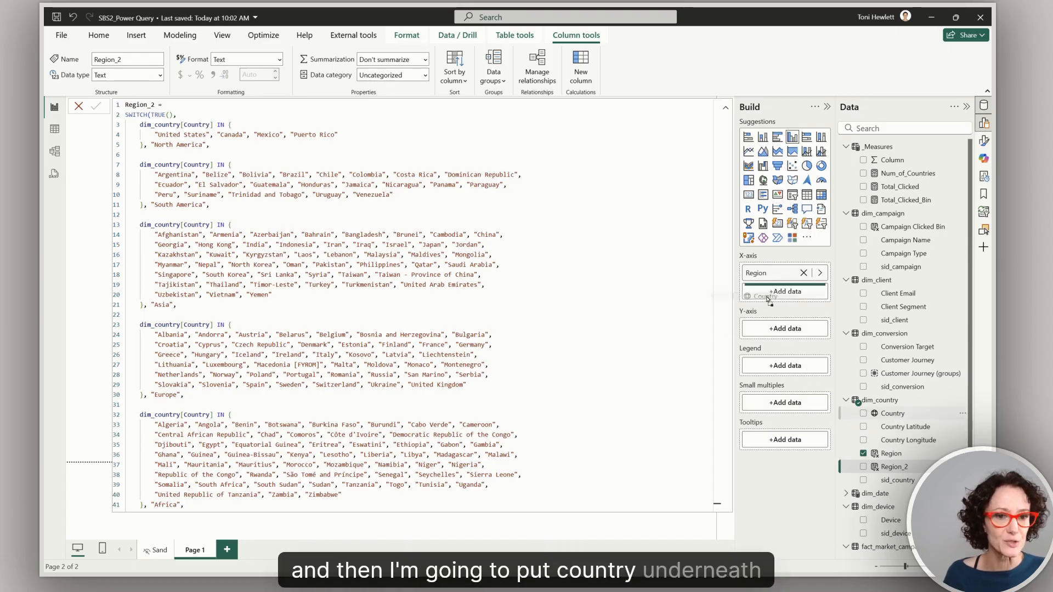
left_click_drag(768, 300, 769, 297)
left_click(725, 107)
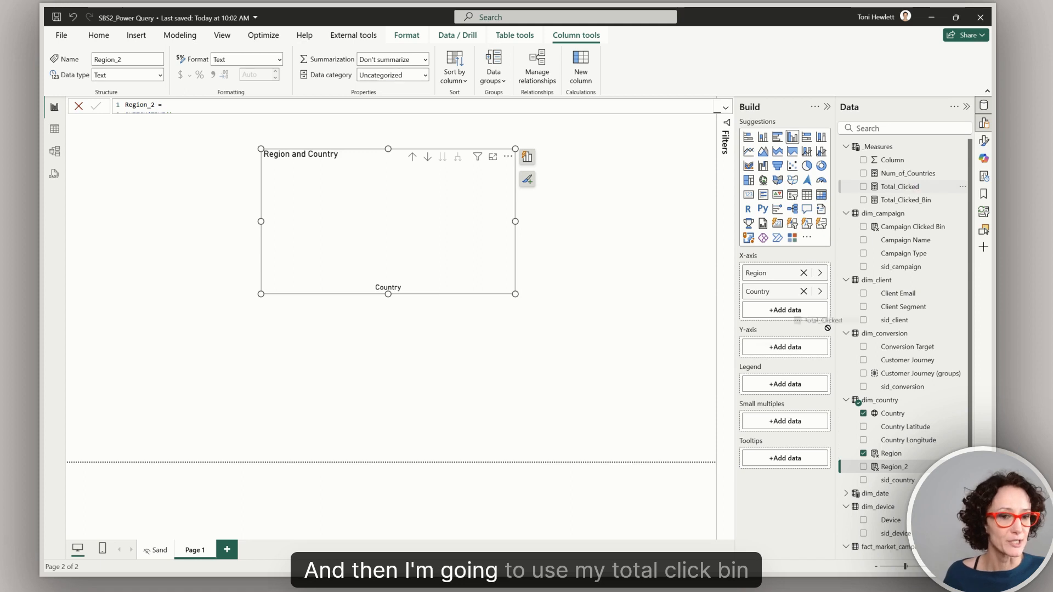
Step: Add Total_Clicked to the chart's Y-axis, then enlarge the chart and reposition it on the page
left_click_drag(774, 352, 774, 350)
left_click_drag(514, 294, 652, 311)
left_click_drag(426, 298, 369, 289)
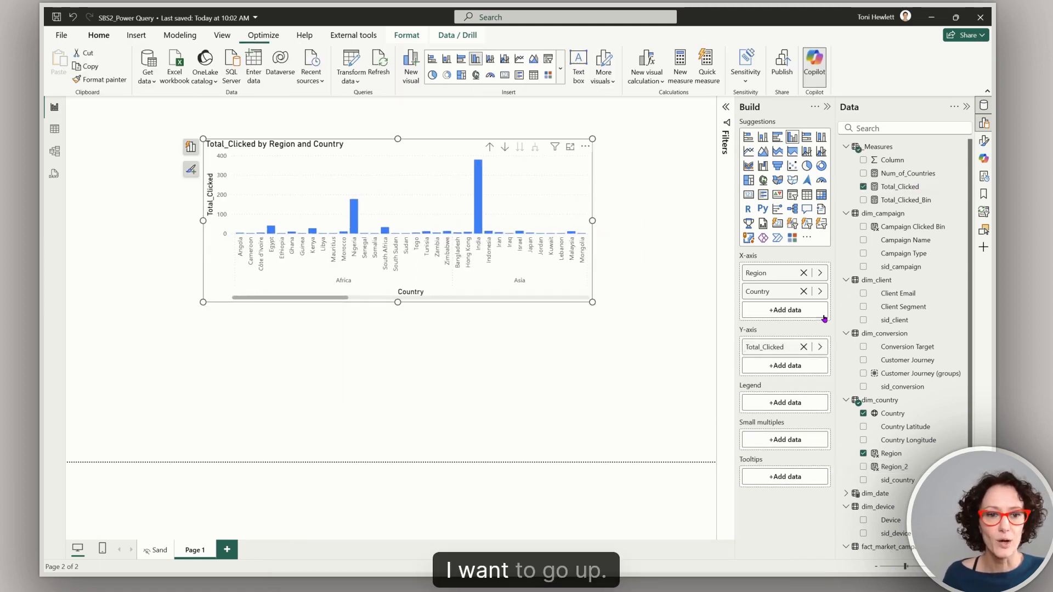
Step: Drill the chart up to the region level, go to the next level for all countries, and return to regions
left_click(489, 147)
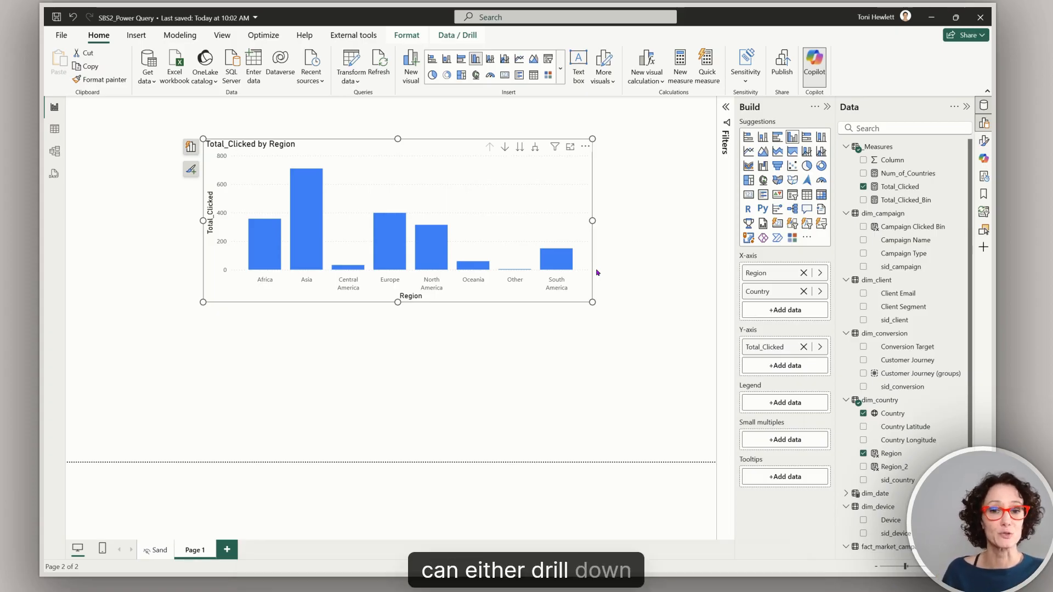
left_click(517, 147)
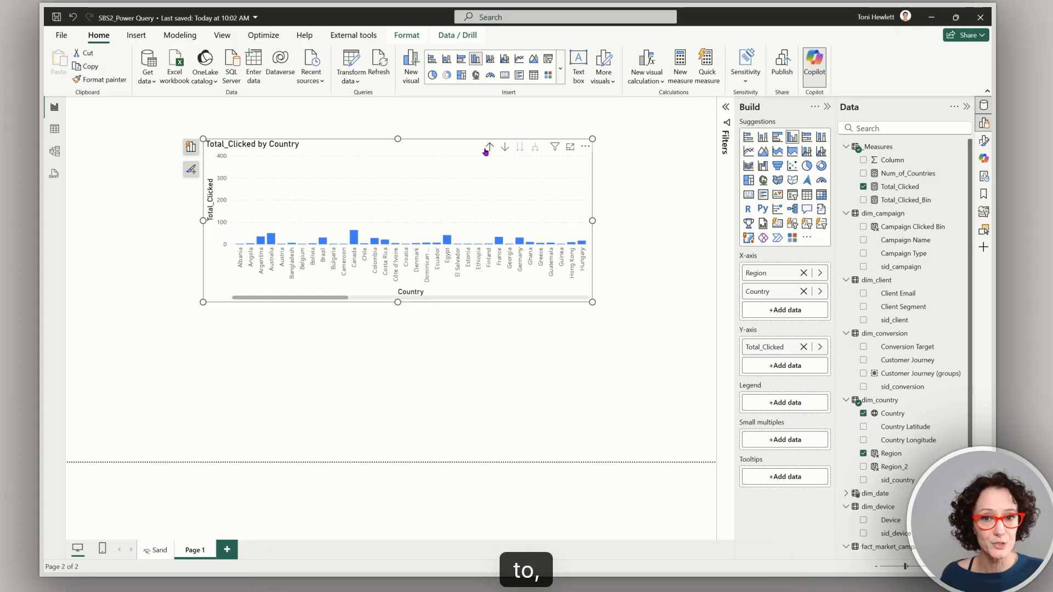
left_click(488, 146)
Step: Turn on drill mode, drill into the Asia column to view its countries, and drill back up to regions
left_click(505, 147)
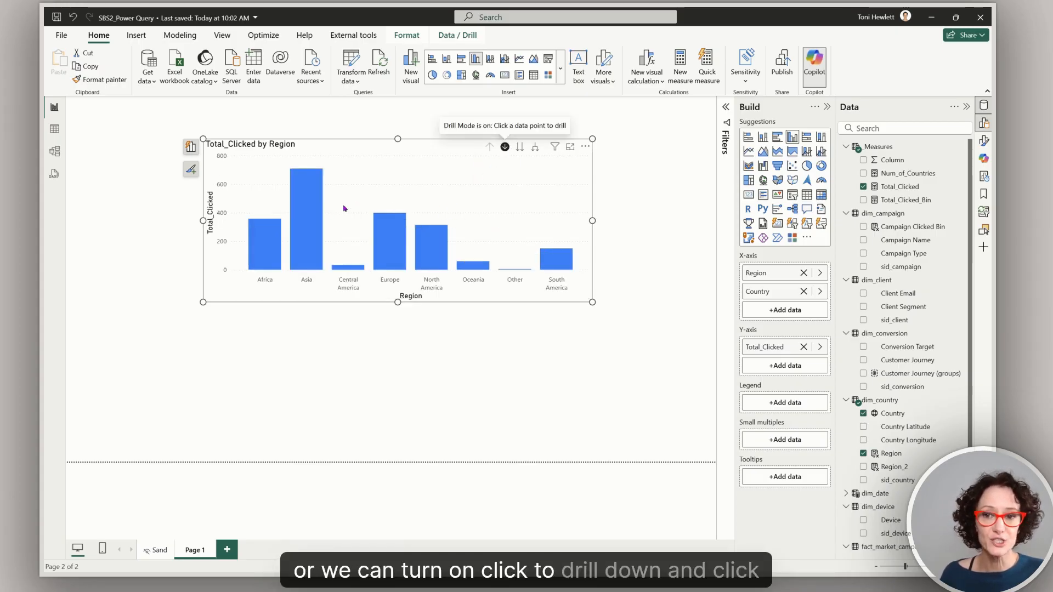
left_click(307, 216)
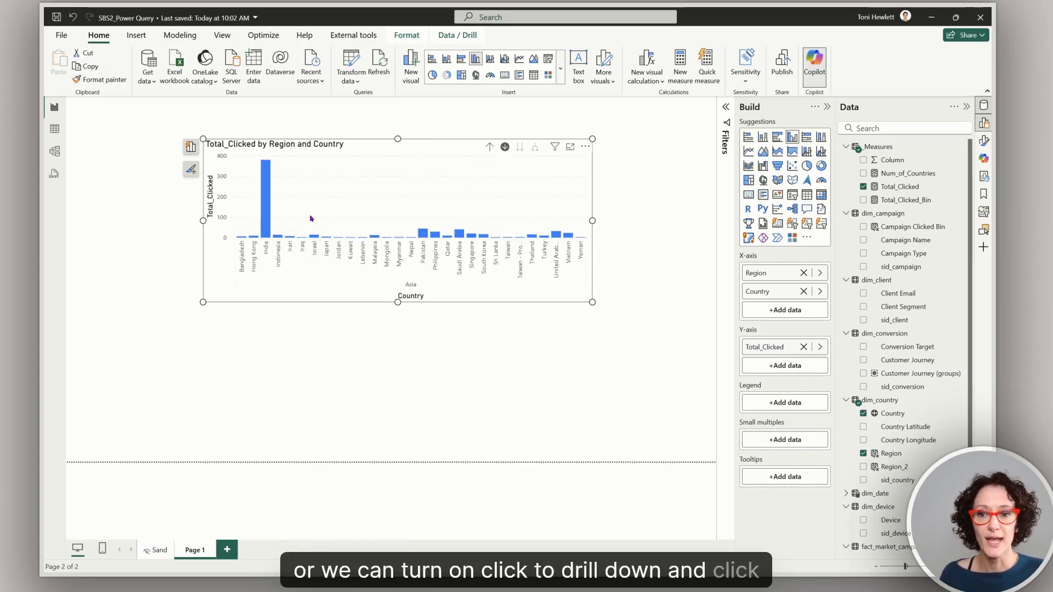
left_click(489, 147)
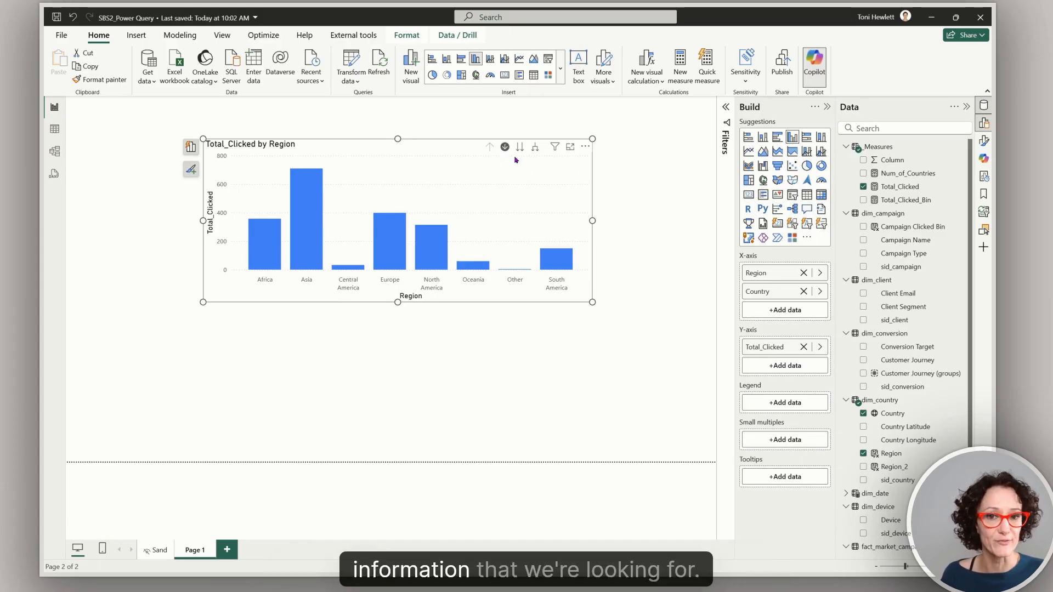
Step: Widen the chart slightly and sort its axis by Total_Clicked in ascending order
left_click_drag(593, 220, 608, 221)
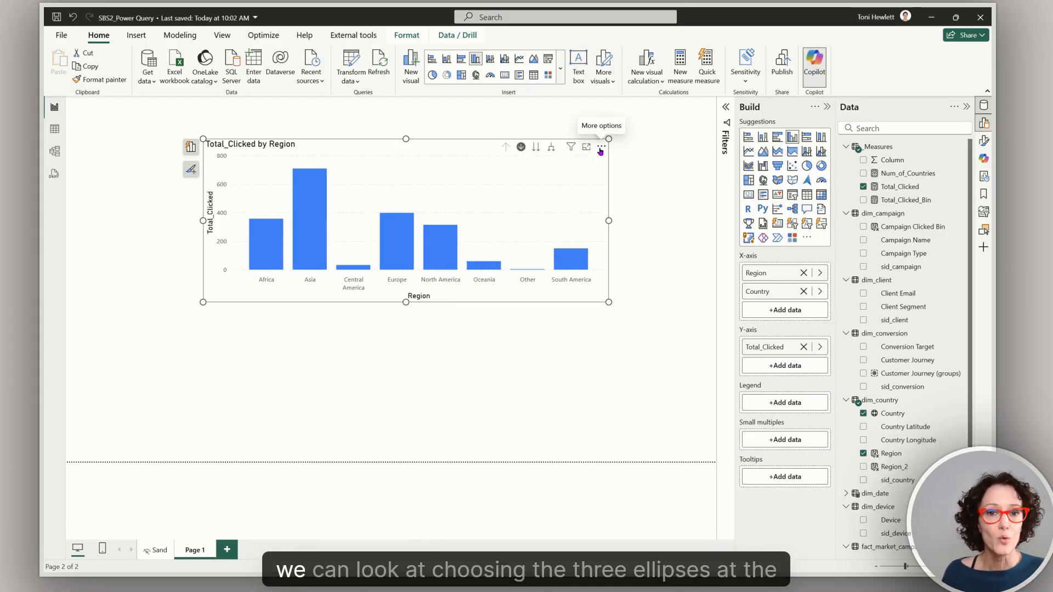
left_click(601, 148)
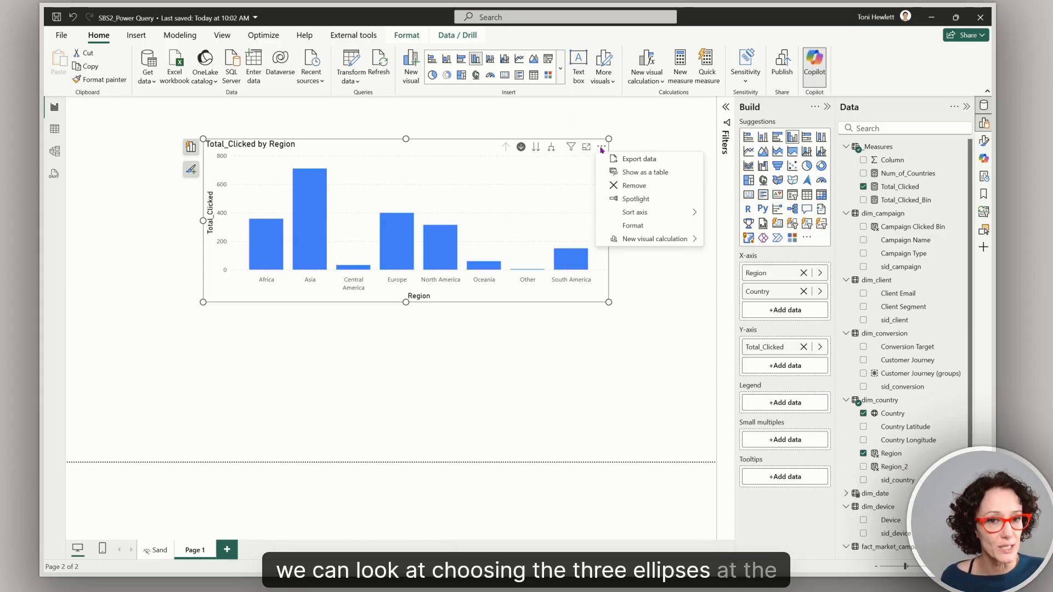
mouse_move(694, 213)
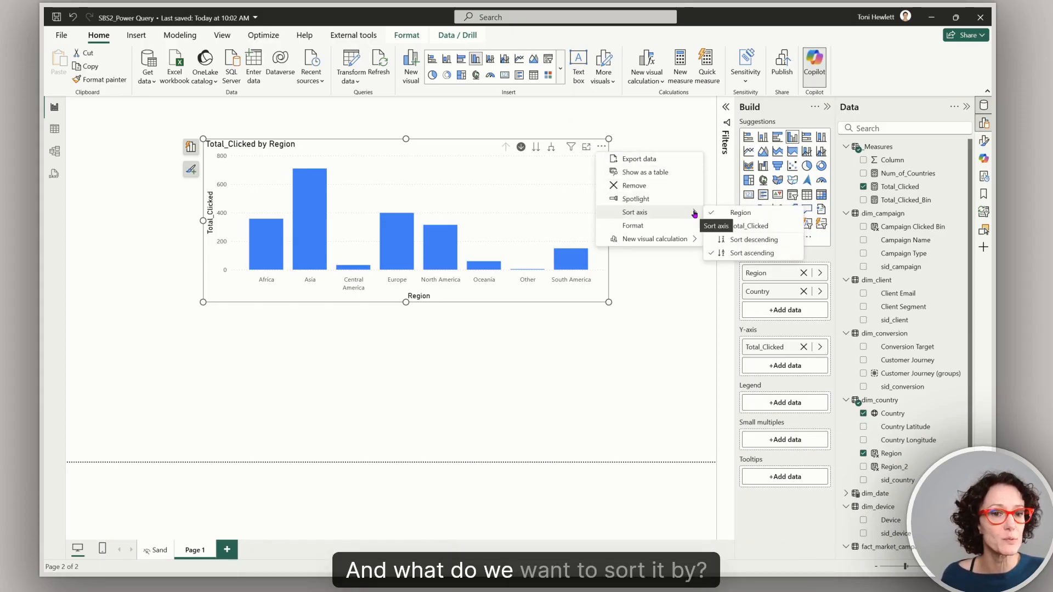
left_click(761, 227)
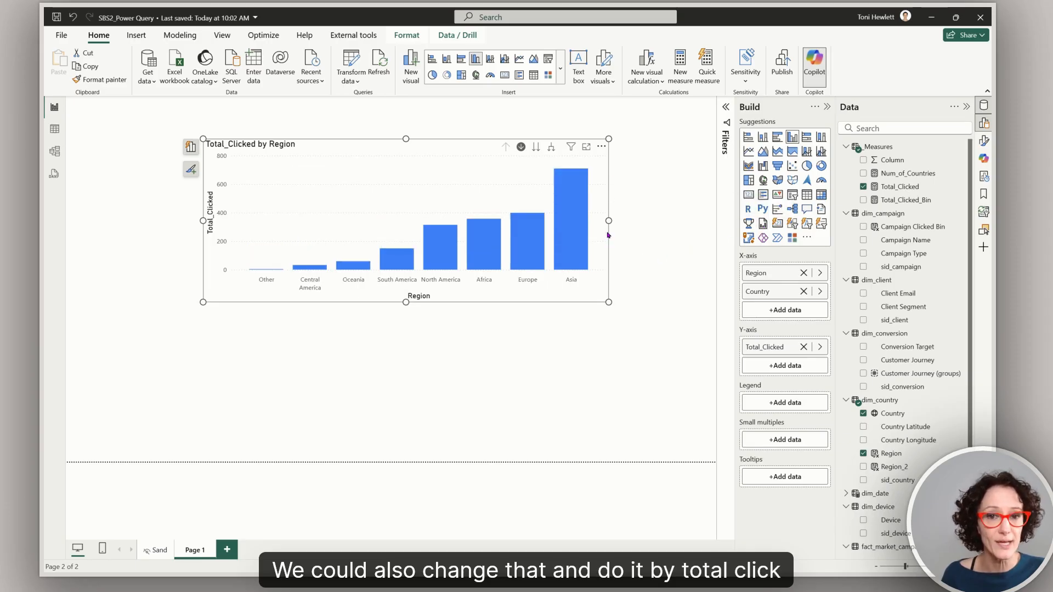
left_click(601, 146)
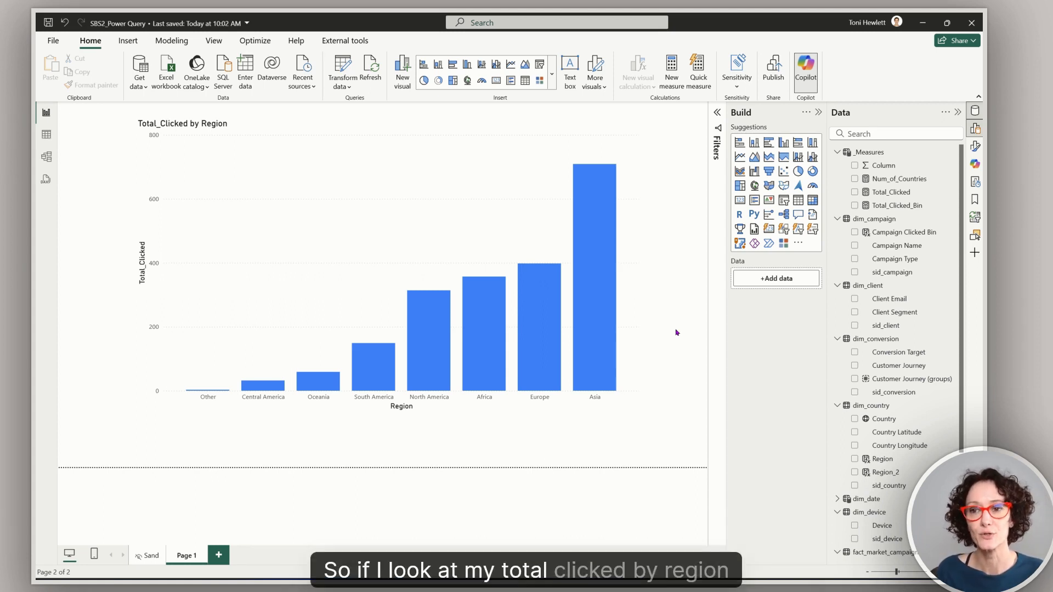
Step: Turn on drill mode for the enlarged chart and drill down from the Asia column to its countries
left_click(493, 209)
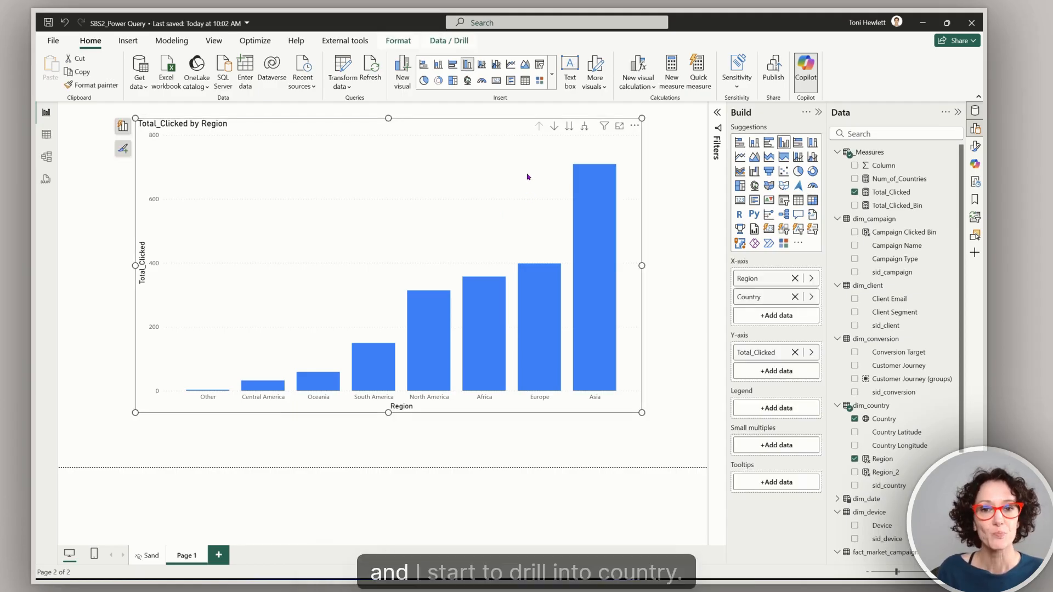
left_click(586, 181)
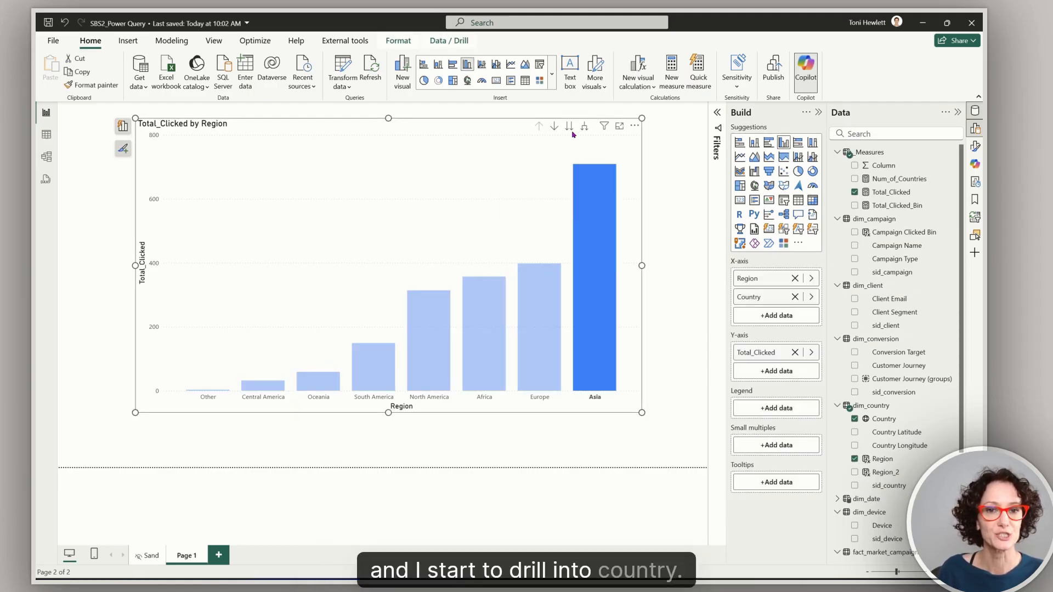
left_click(554, 127)
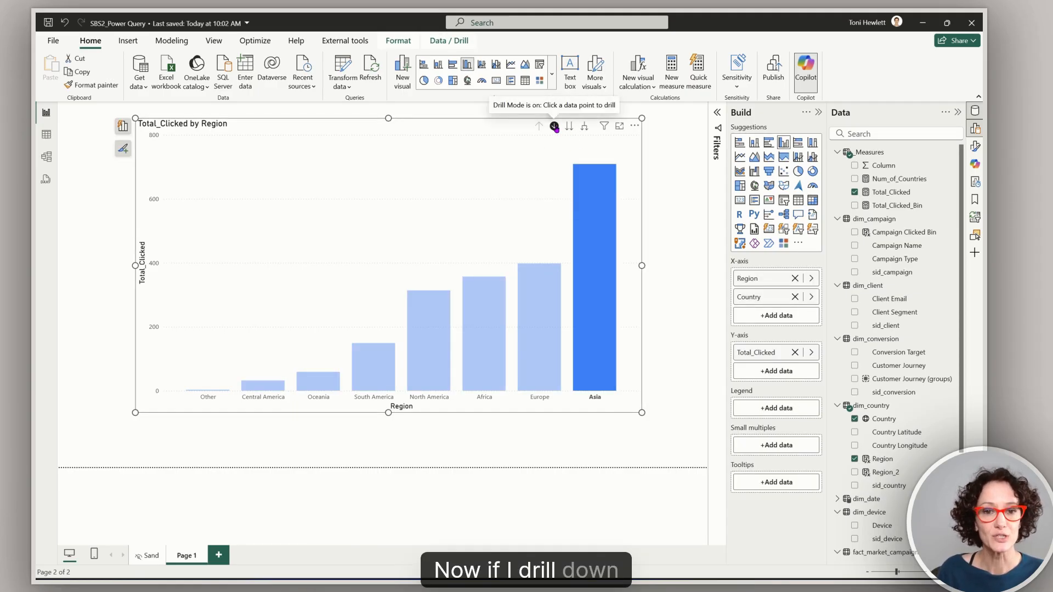
left_click(586, 206)
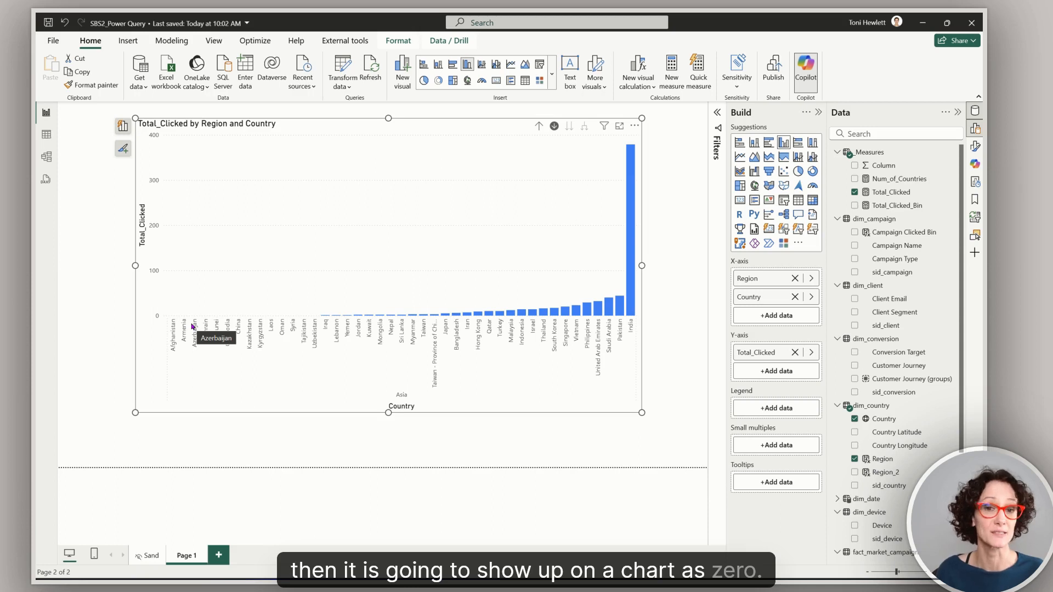
Step: Show the Asia chart as a table to check each country's Total_Clicked value, and return to the report
left_click(636, 126)
left_click(656, 153)
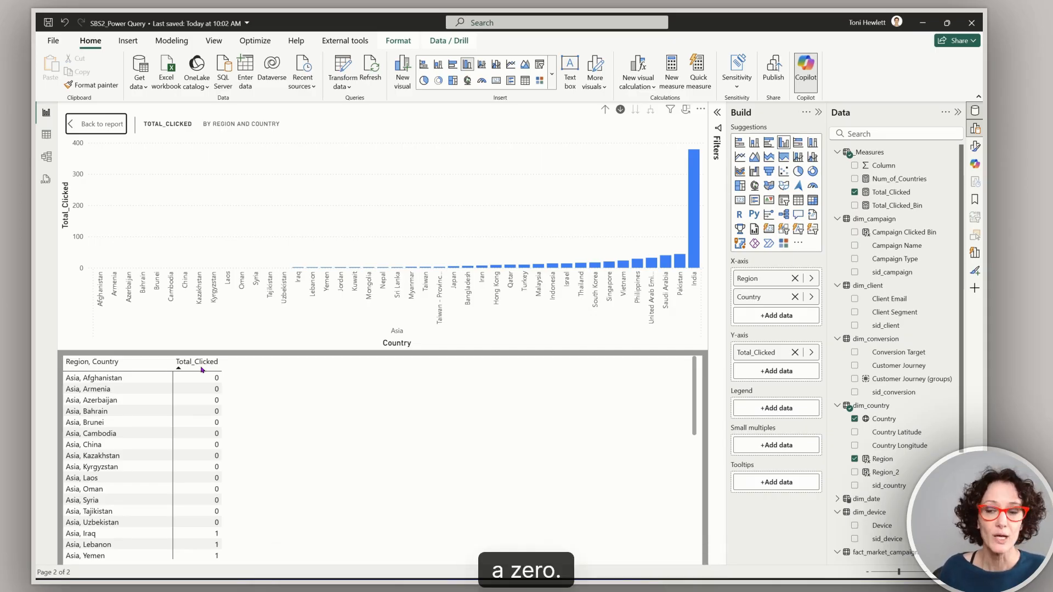
left_click(108, 127)
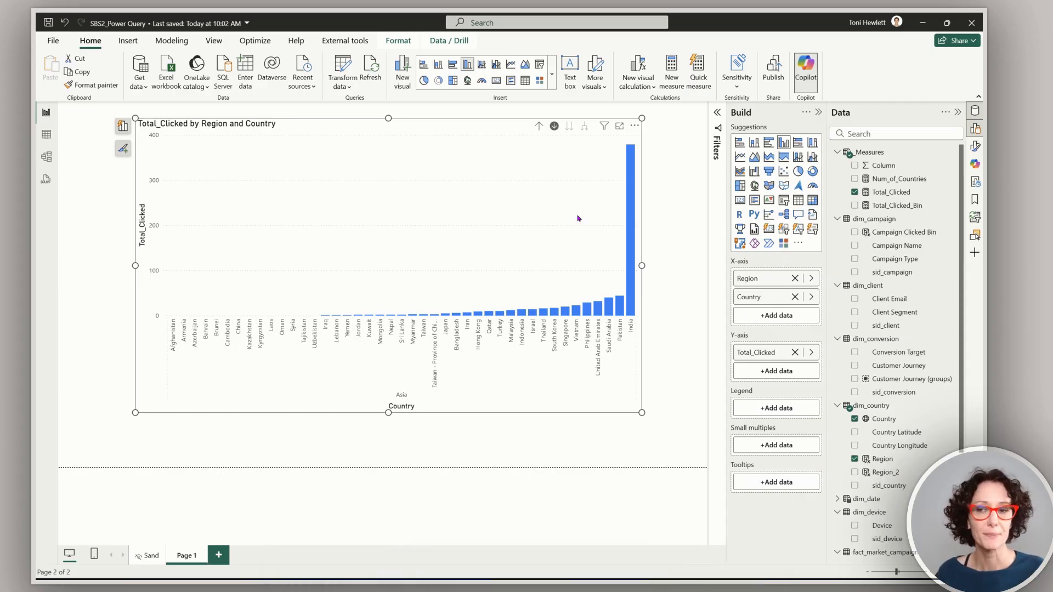
Step: Open the Power Query Editor and replace 0 with null in the Clicked column of fact_market_campaign
left_click(342, 67)
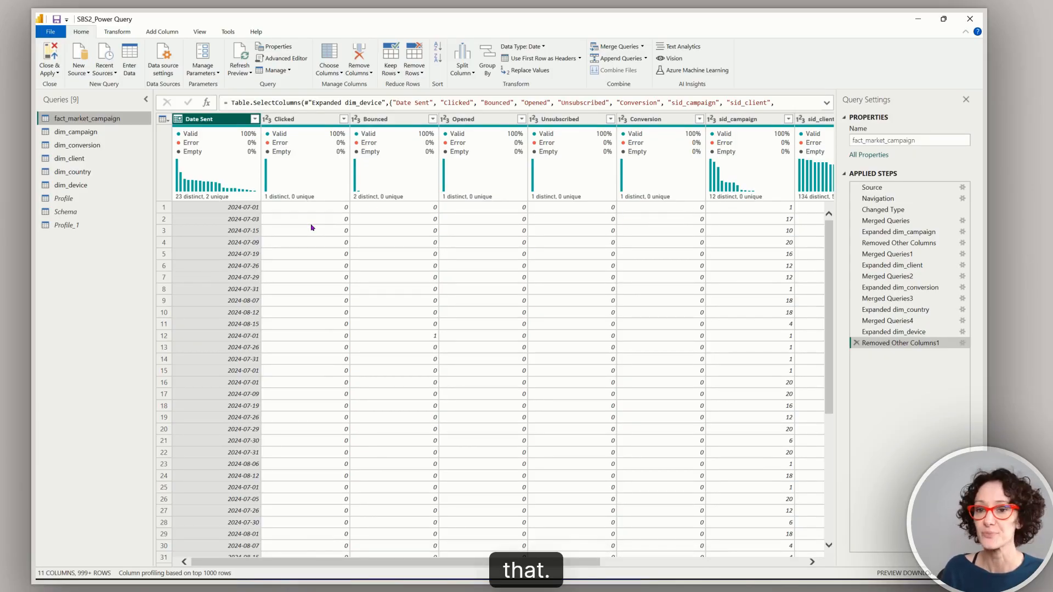
left_click(318, 209)
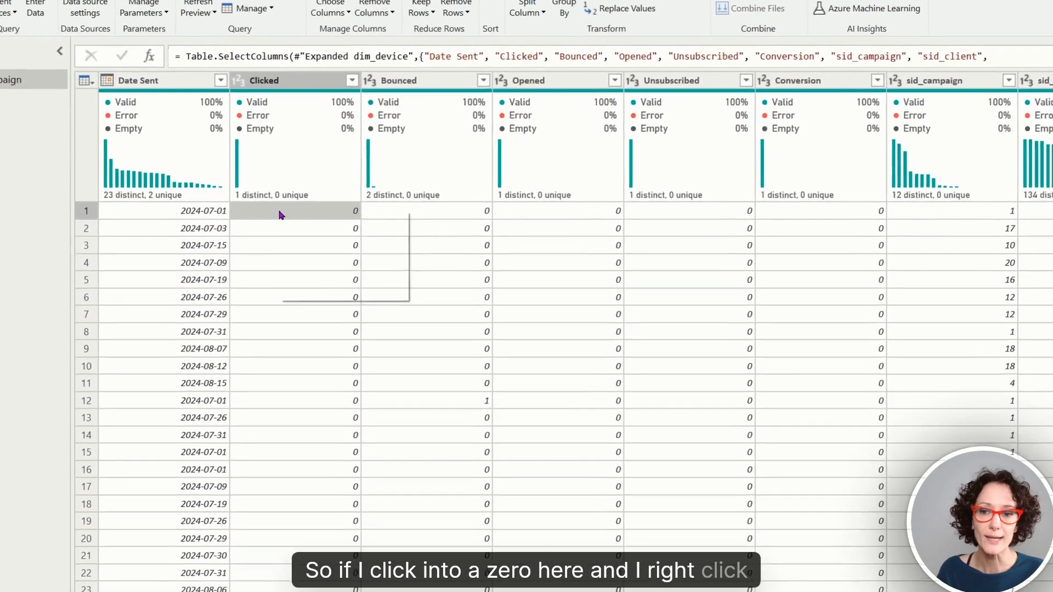
right_click(301, 210)
left_click(339, 257)
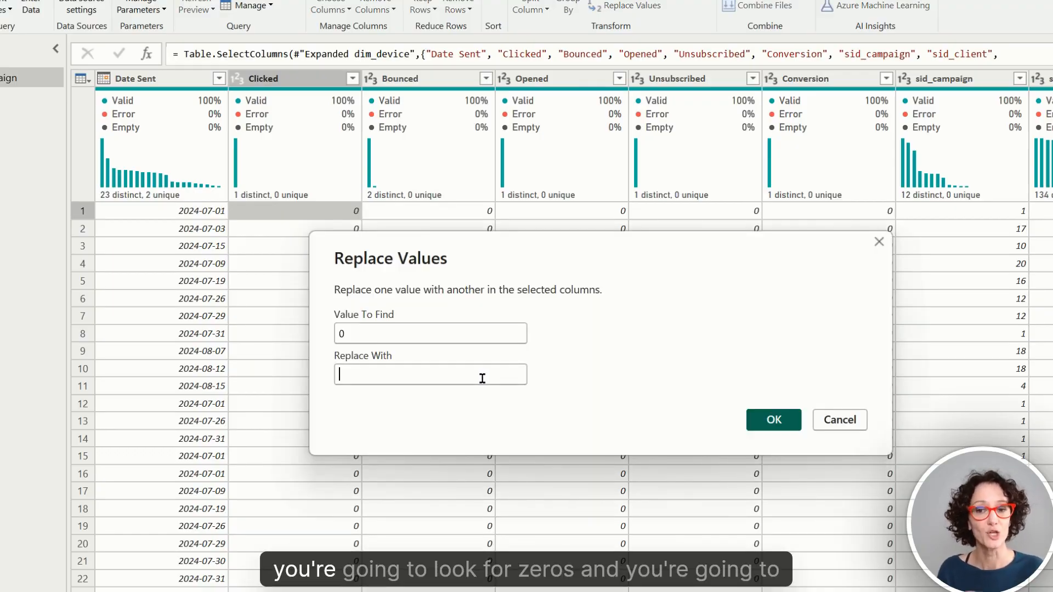
type("null")
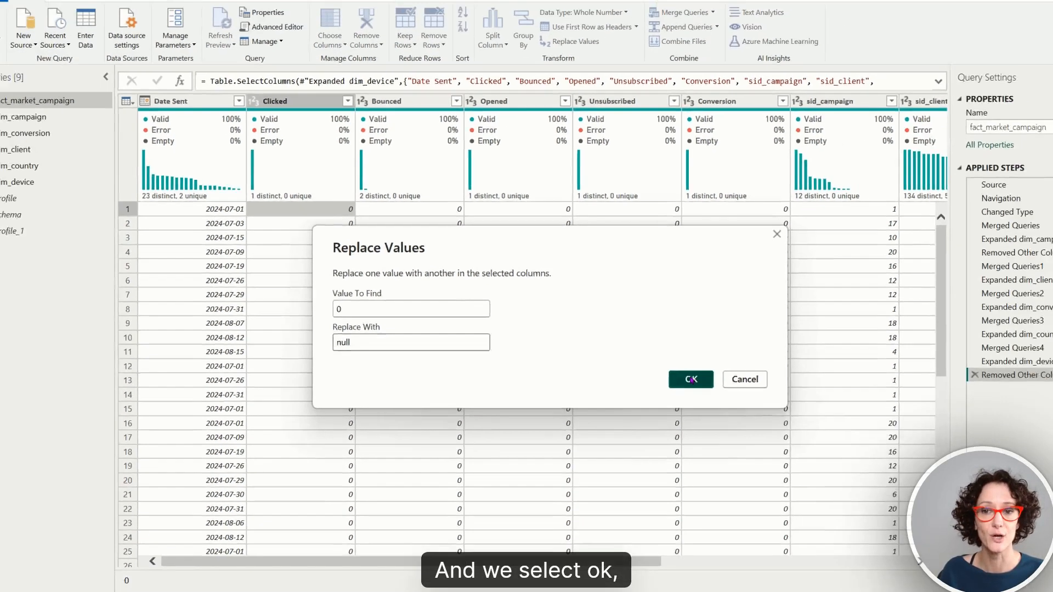
left_click(774, 419)
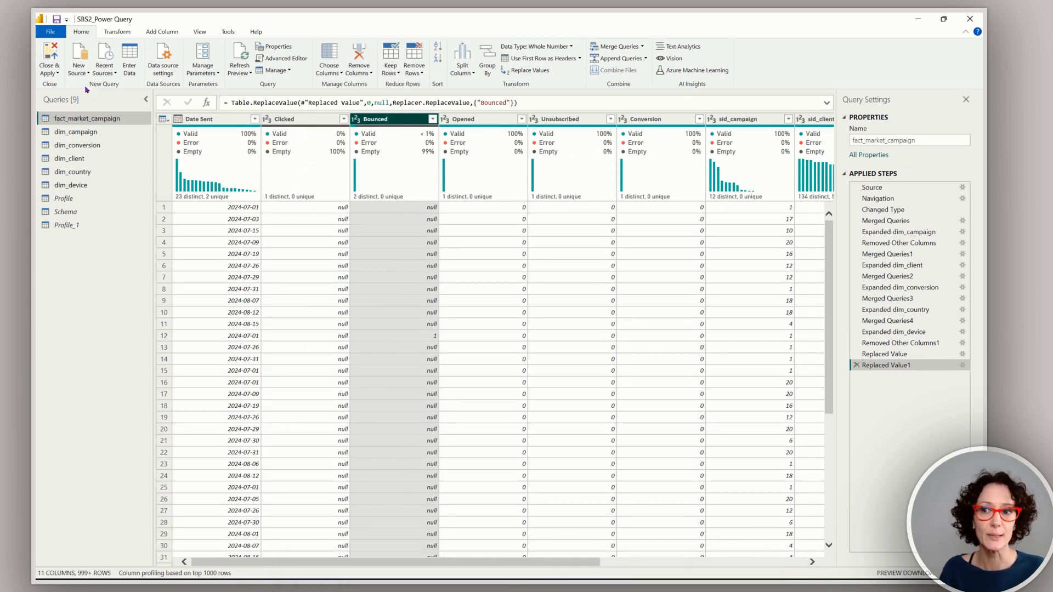
Step: Apply the Power Query changes to the report and drill the chart back up from Asia's countries to the regions
left_click(50, 55)
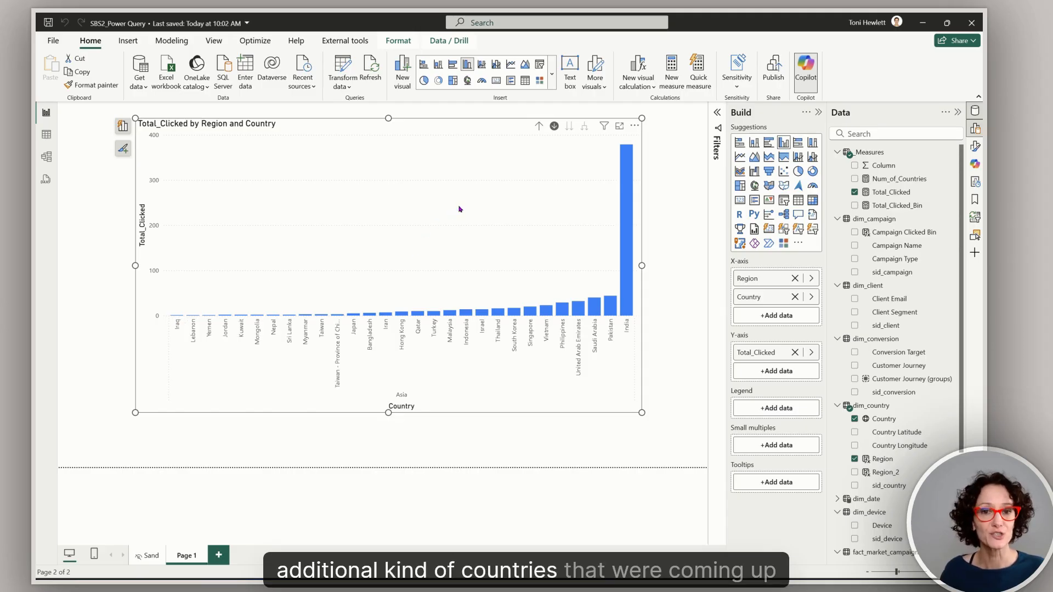
left_click(538, 126)
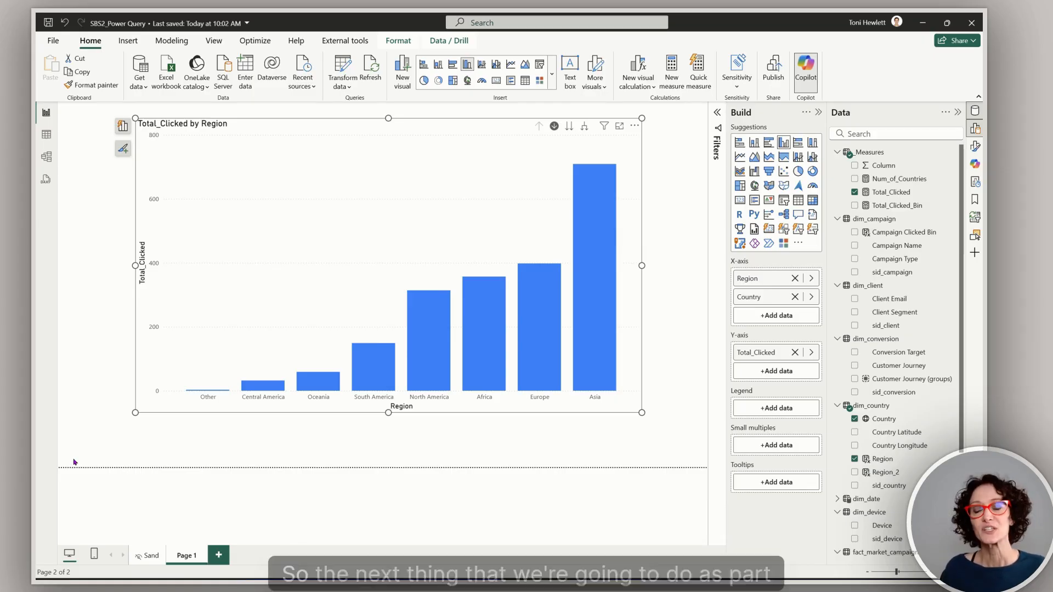
Step: Move the Total_Clicked by Region chart to the page's upper-left corner and shrink it to under half the page width
left_click_drag(273, 214, 218, 210)
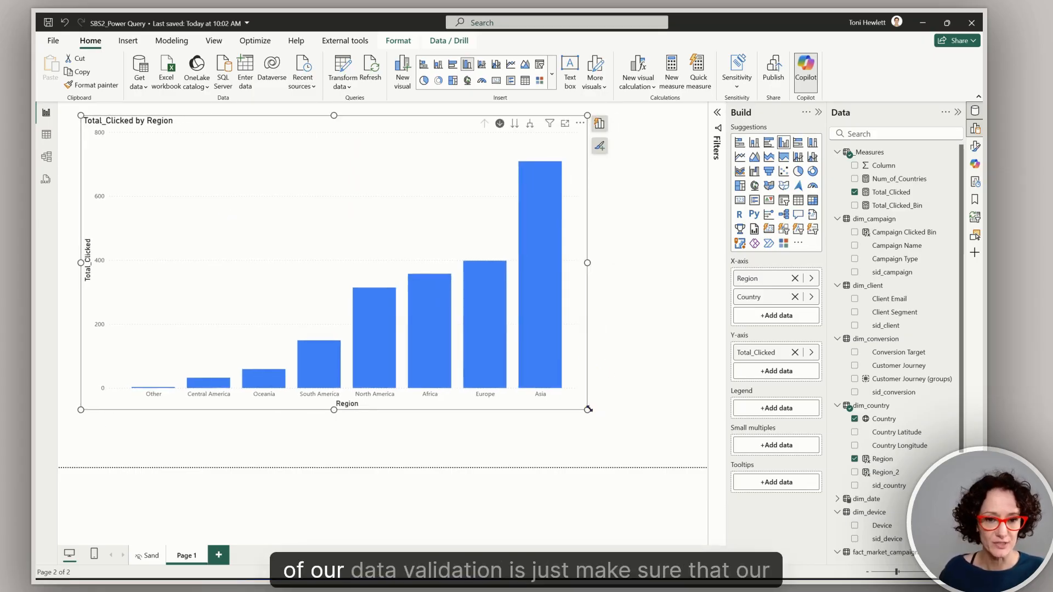
left_click_drag(587, 410, 391, 276)
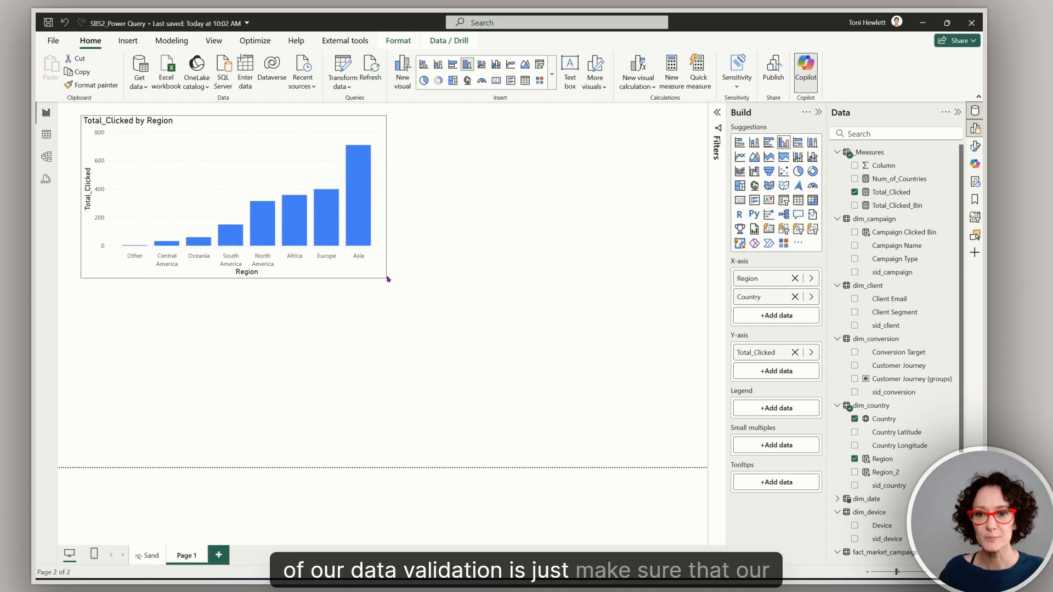
left_click(552, 211)
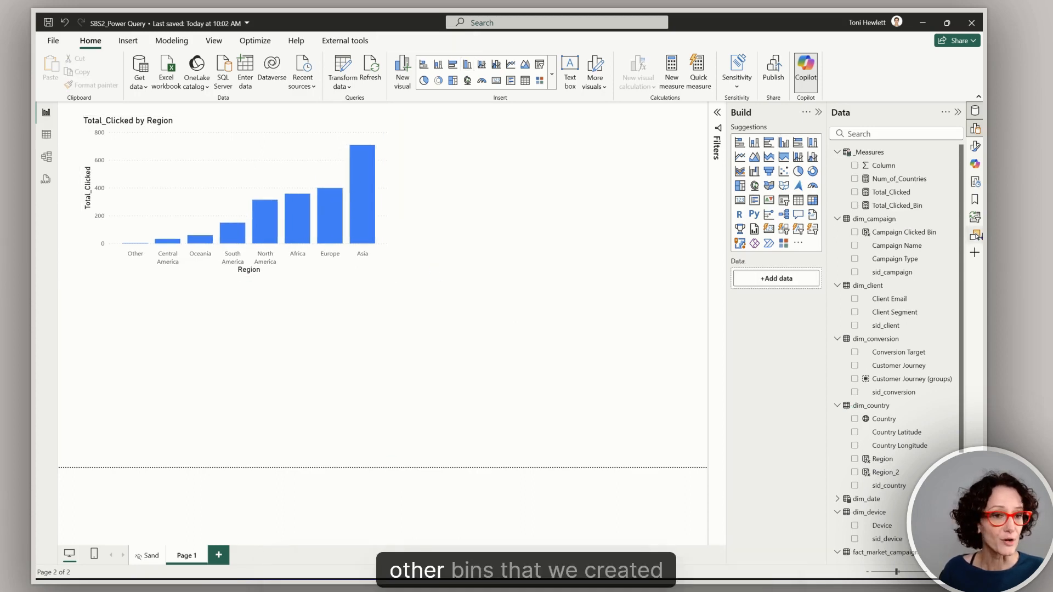
Step: Create a clustered bar chart of Total_Clicked by Customer Journey beside the region chart
left_click(837, 219)
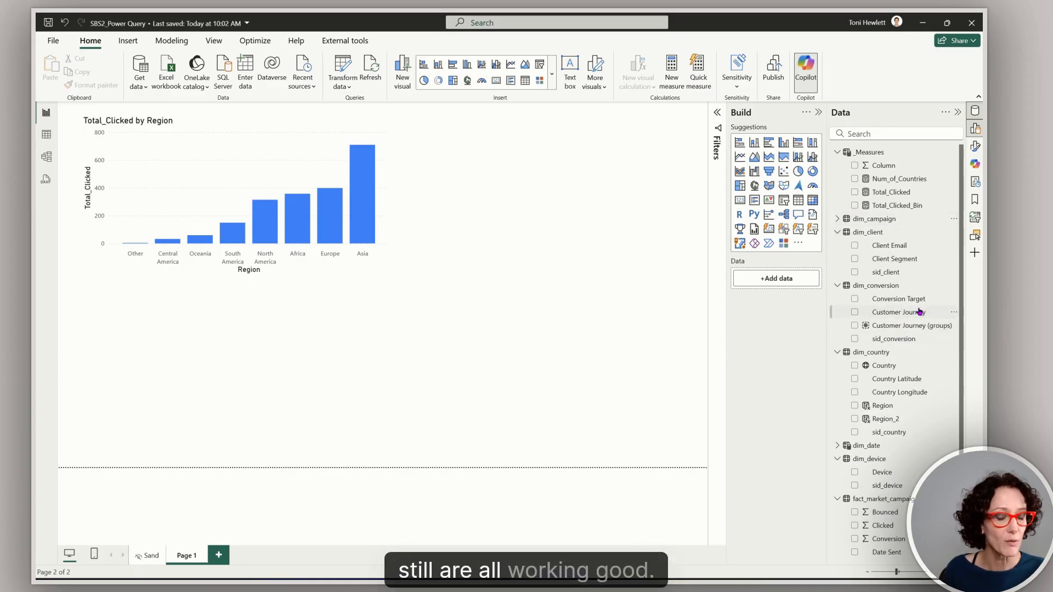
left_click_drag(920, 312, 494, 181)
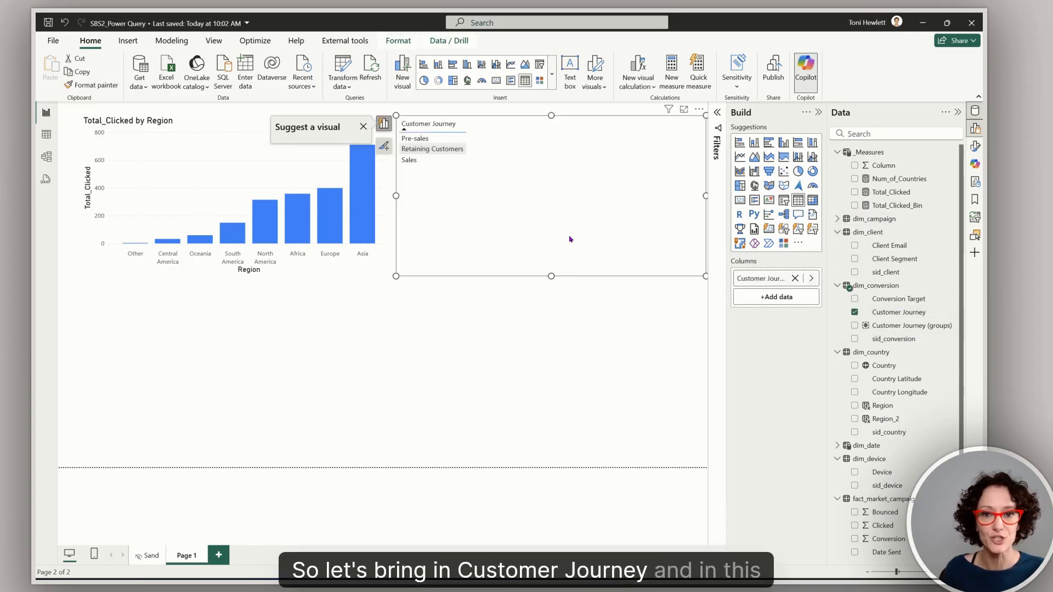
left_click_drag(889, 192, 783, 302)
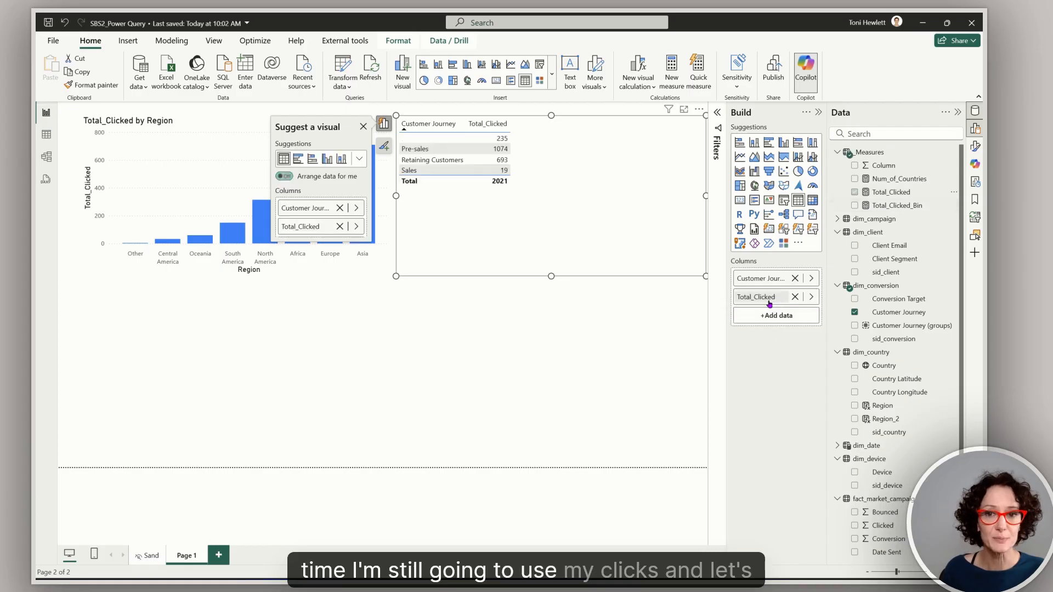
left_click(768, 142)
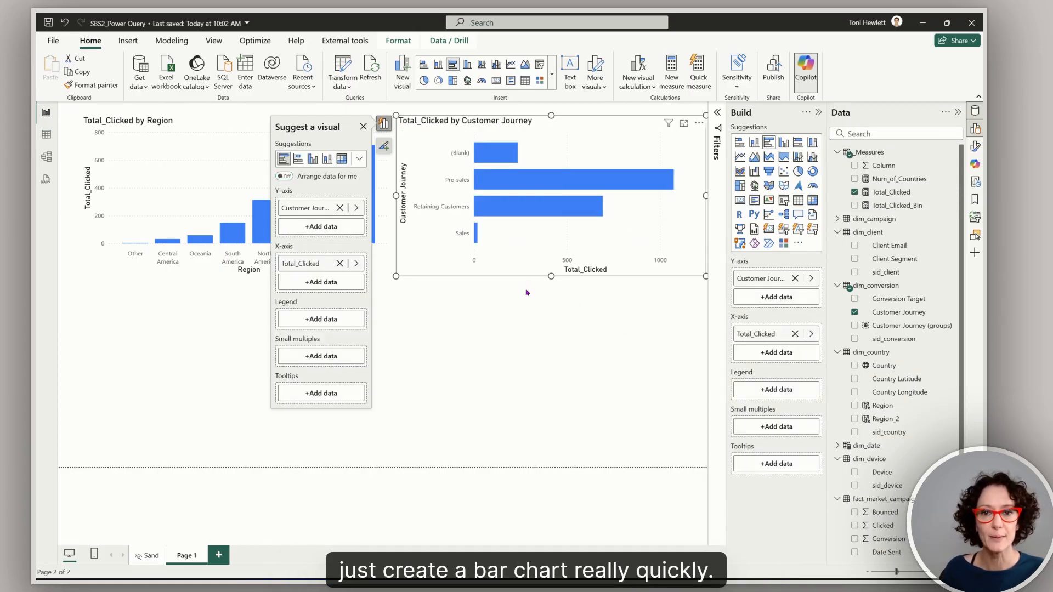
mouse_move(515, 150)
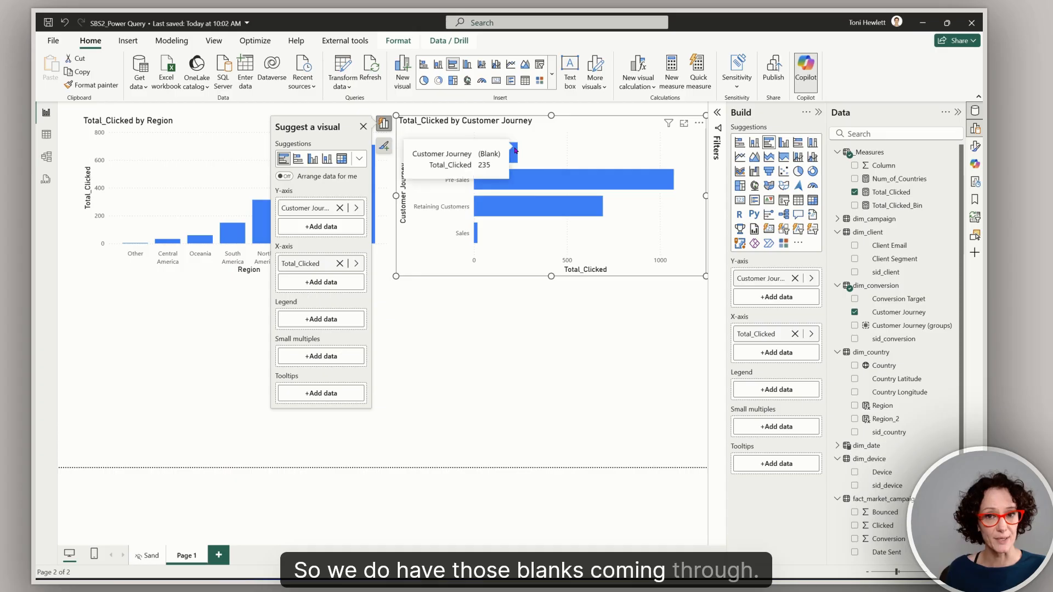
left_click(564, 404)
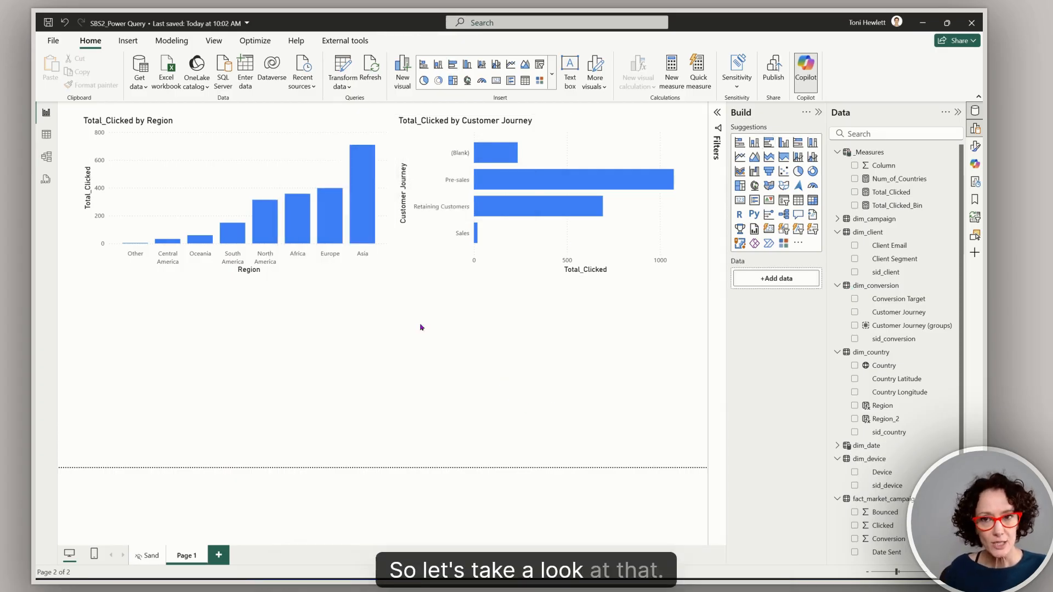
Step: Check sid_conversion in fact_market_campaign for nulls and review the dim_conversion query in the Power Query Editor, and return to the report
left_click(342, 65)
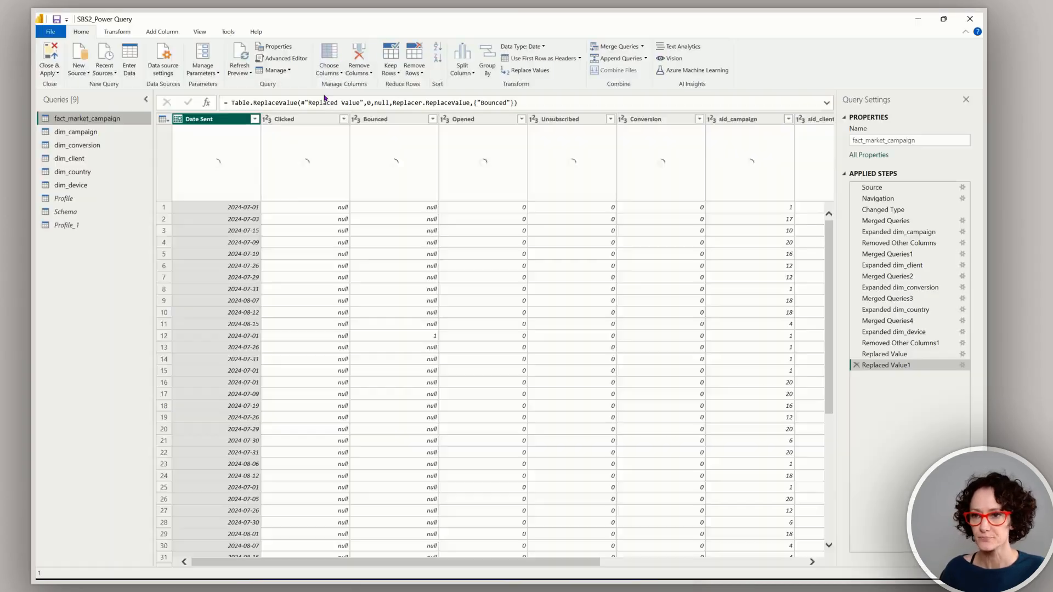
left_click_drag(585, 561, 797, 554)
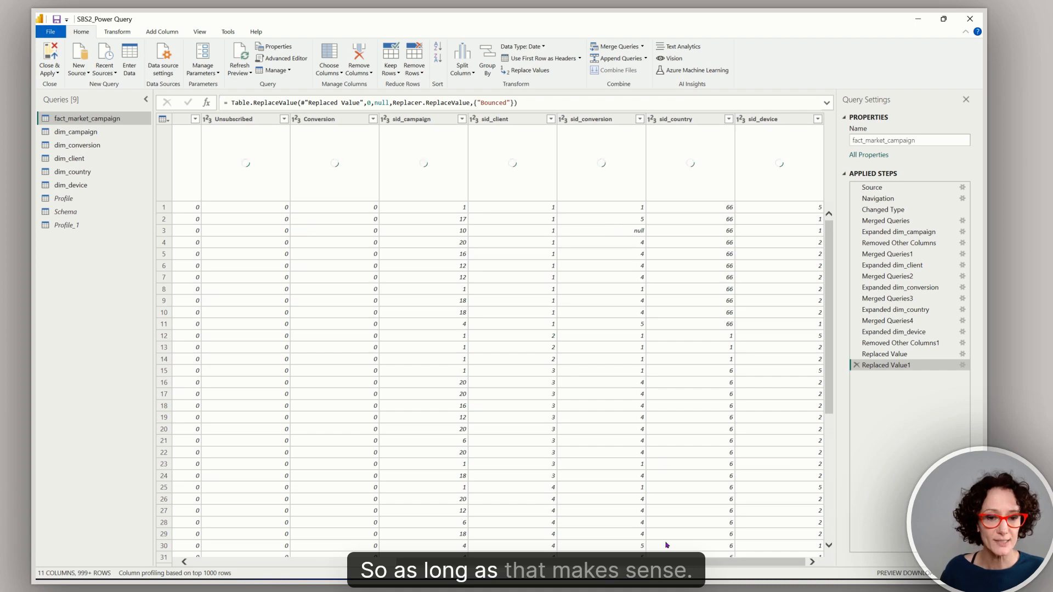
mouse_move(829, 398)
left_mouse_down()
mouse_move(828, 427)
mouse_move(829, 396)
left_mouse_up()
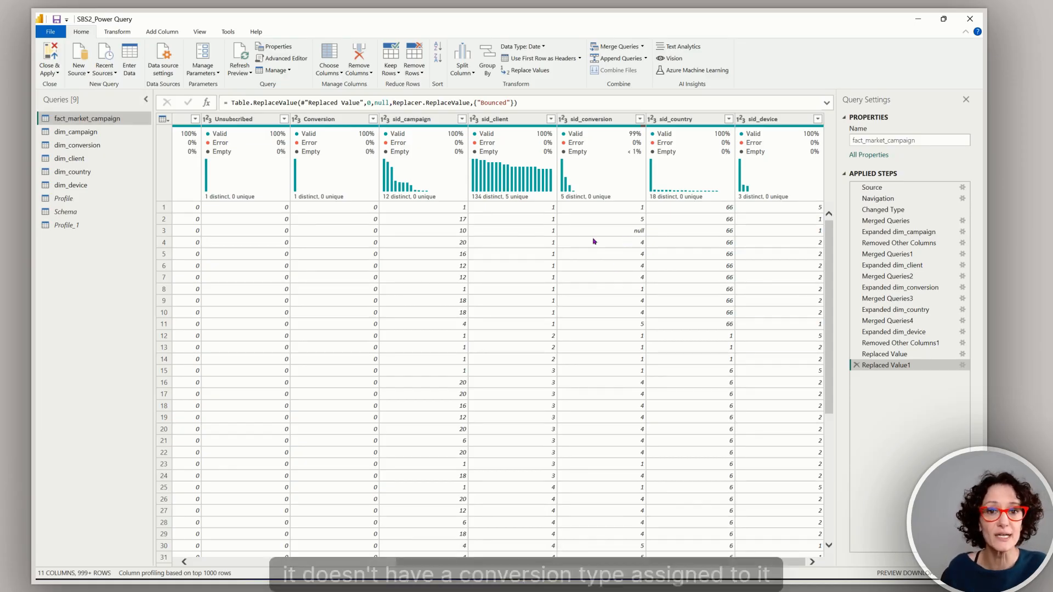
left_click(83, 144)
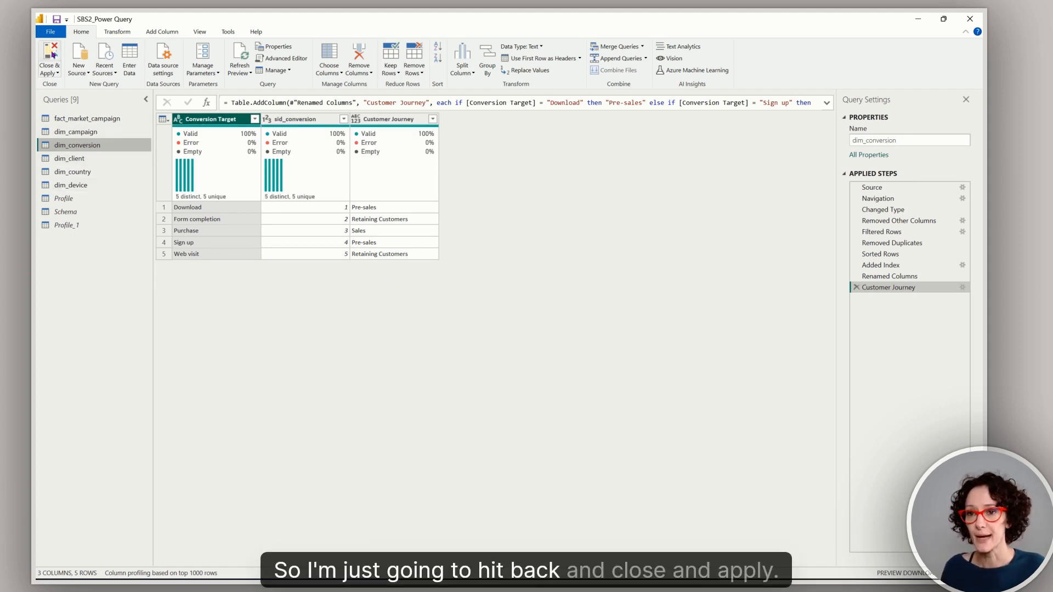
left_click(55, 58)
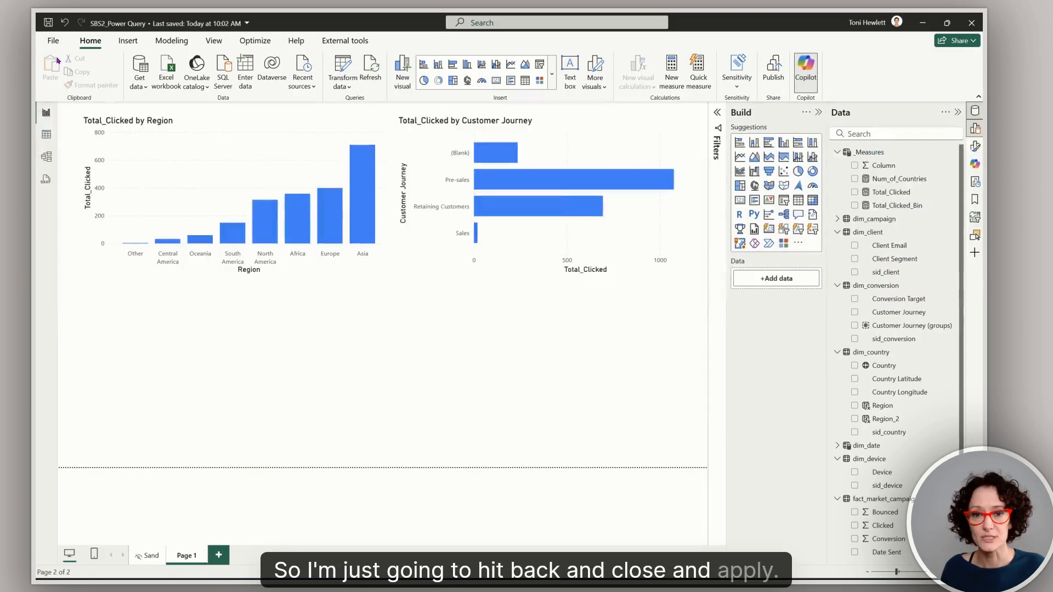
Step: Shift the Customer Journey chart slightly towards the region chart and sort its axis by Customer Journey in descending order
left_click(610, 153)
left_click_drag(626, 155, 635, 146)
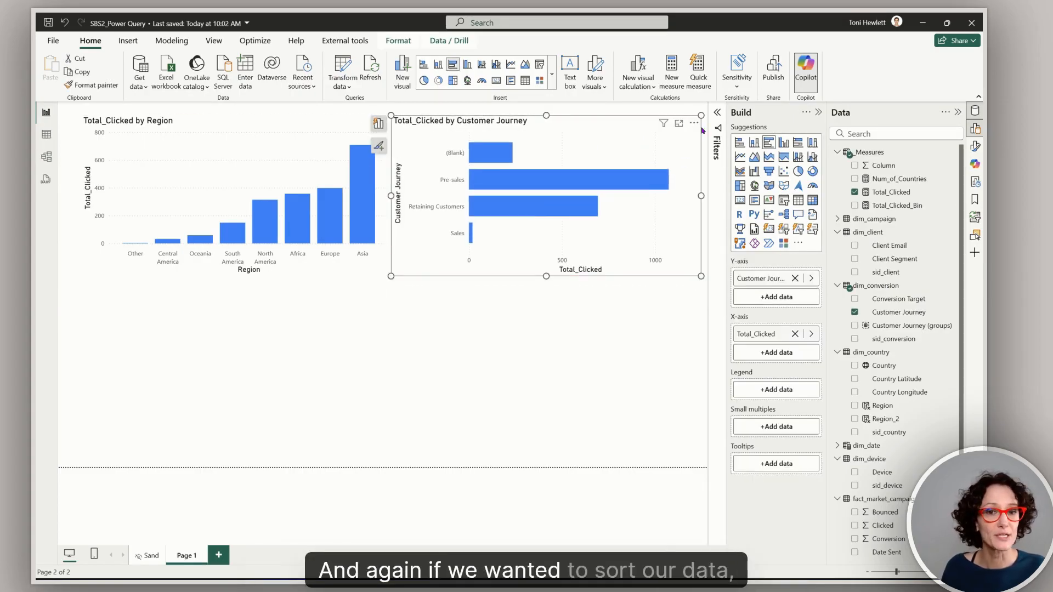
left_click(695, 124)
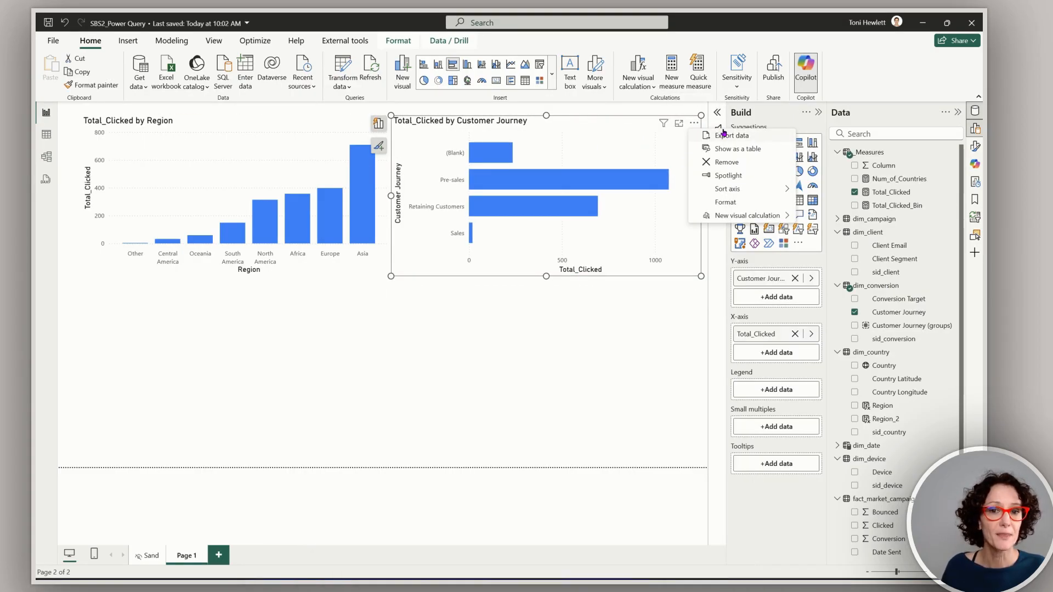
mouse_move(784, 190)
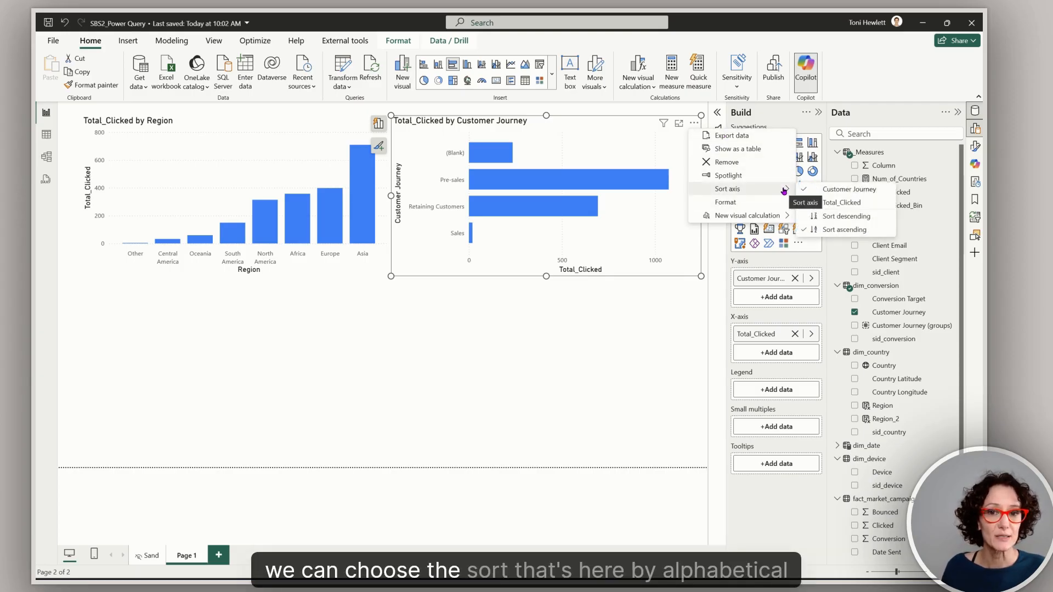
left_click(860, 218)
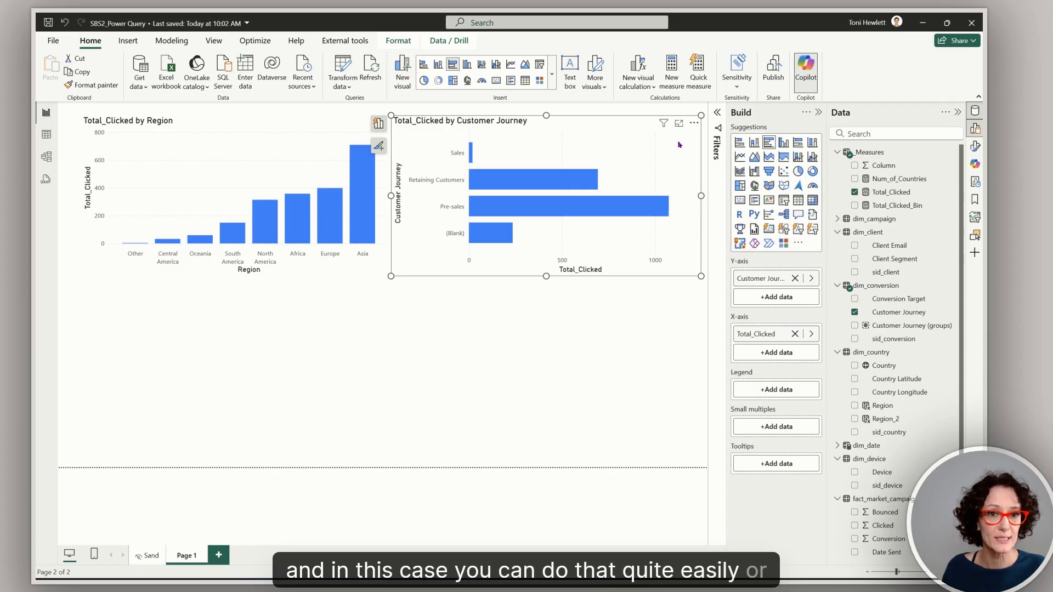
Step: Sort the Customer Journey chart's axis by Total_Clicked in descending order
left_click(694, 124)
mouse_move(788, 189)
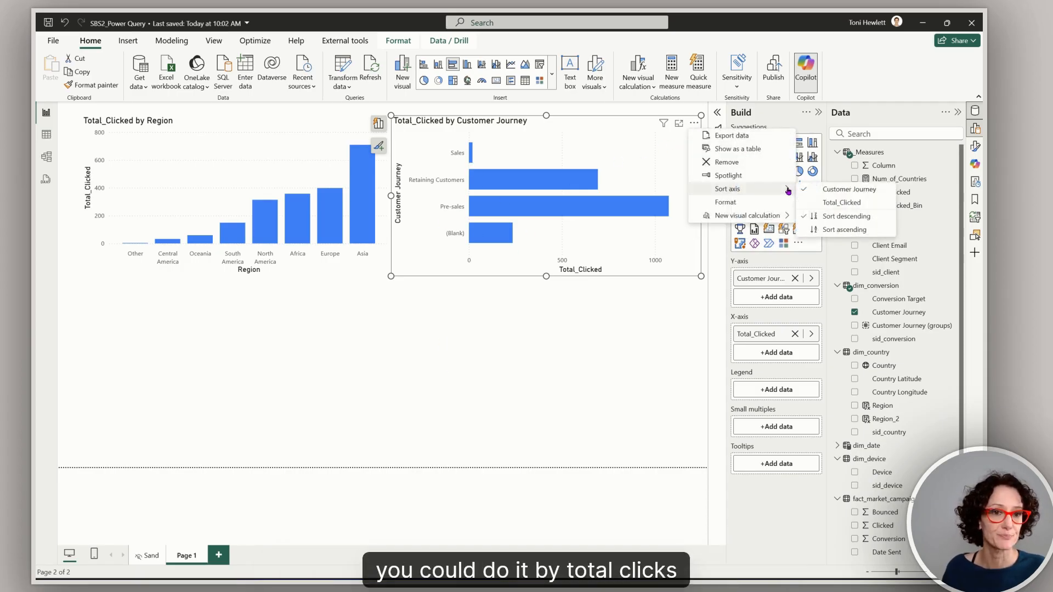
left_click(858, 203)
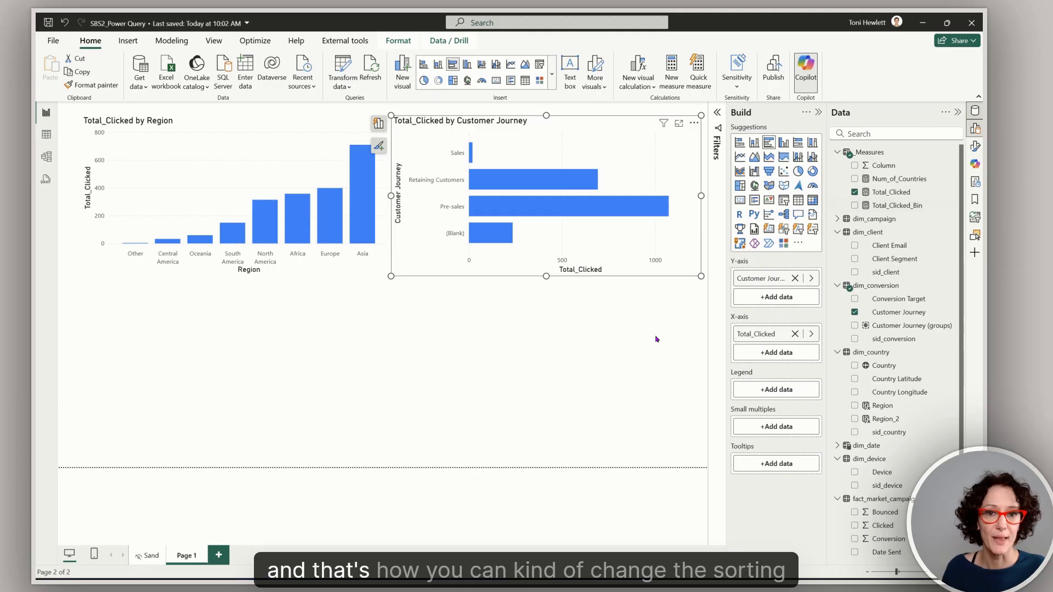
left_click(597, 435)
left_click(622, 248)
left_click(558, 388)
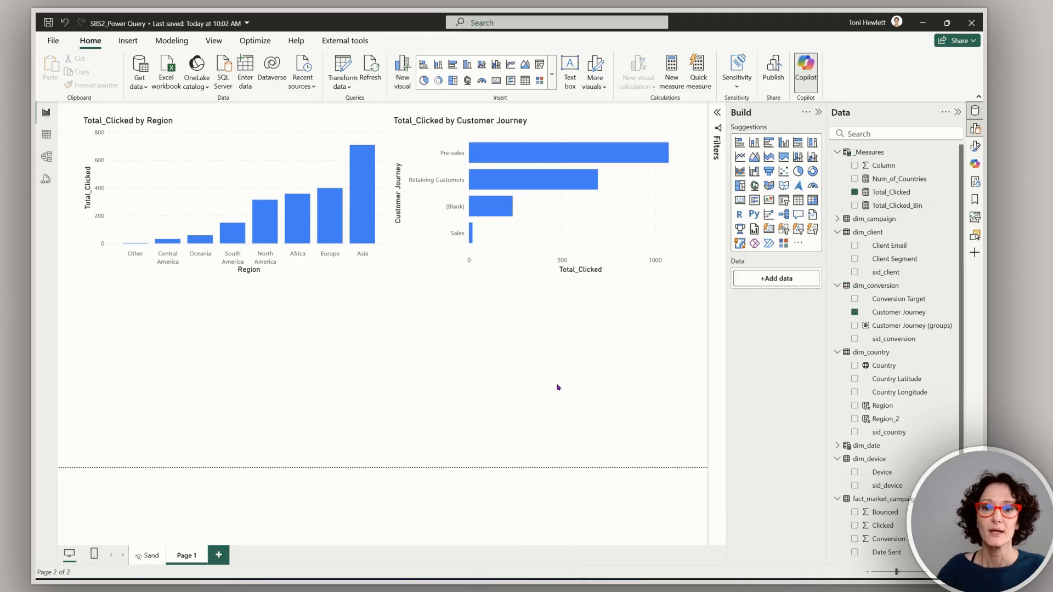
Step: Duplicate the Total_Clicked by Customer Journey chart and place the copy directly below the original
left_click(578, 235)
left_click(554, 362)
left_click(603, 259)
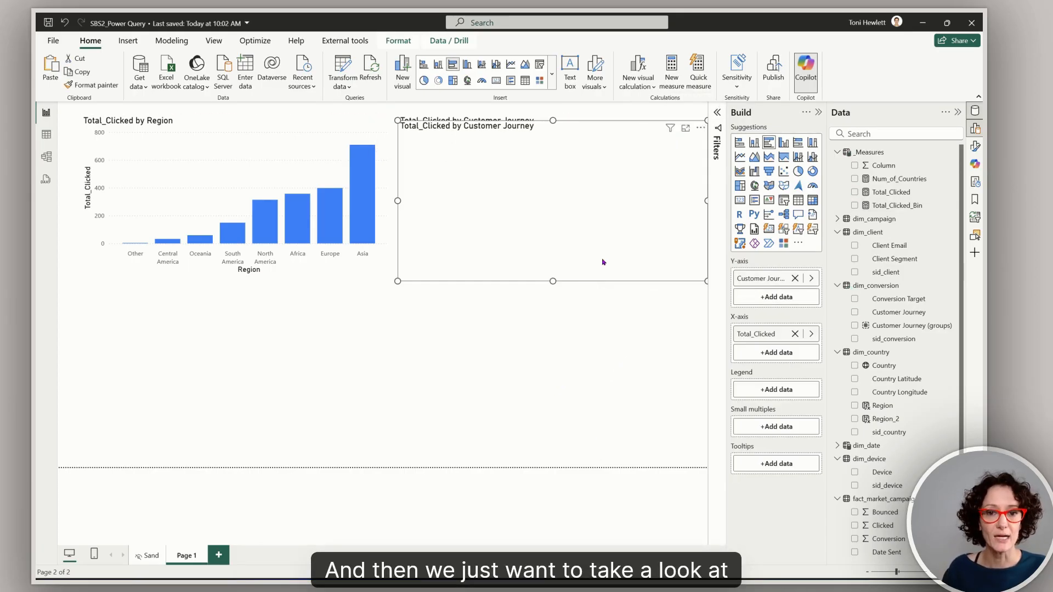
key("ctrl+c")
key("ctrl+v")
left_click_drag(603, 283, 603, 422)
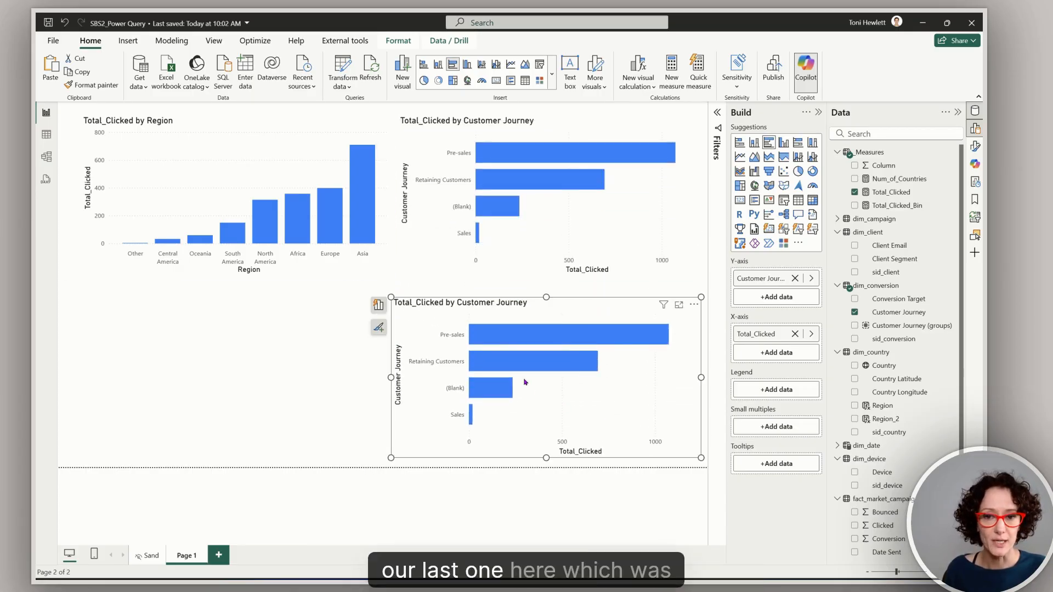
Step: Replace Customer Journey with Customer Journey (groups) on the Y-axis of the copied bar chart
left_click(853, 312)
left_click(854, 325)
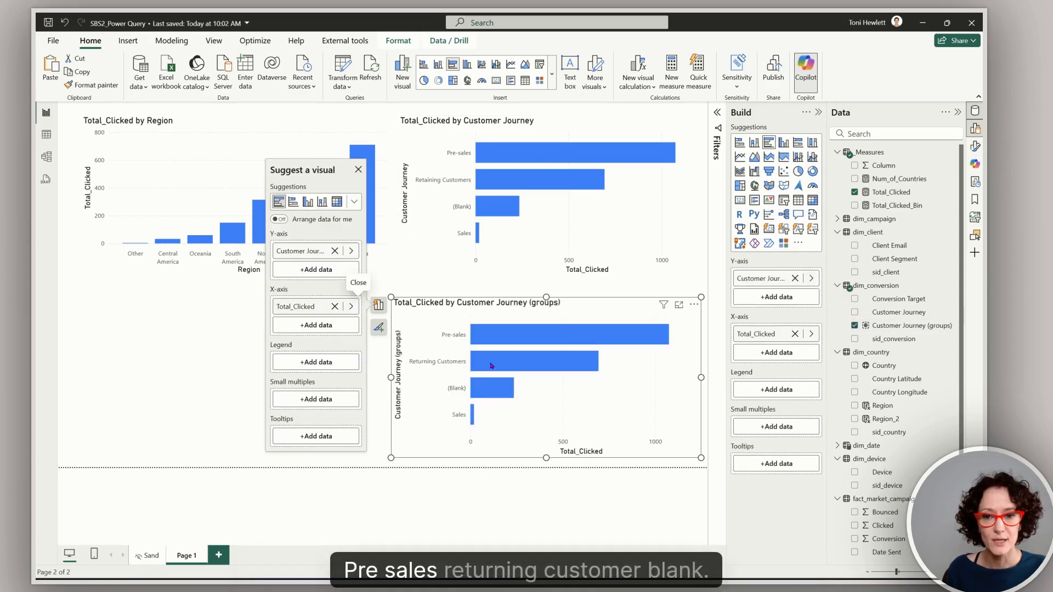
left_click(229, 369)
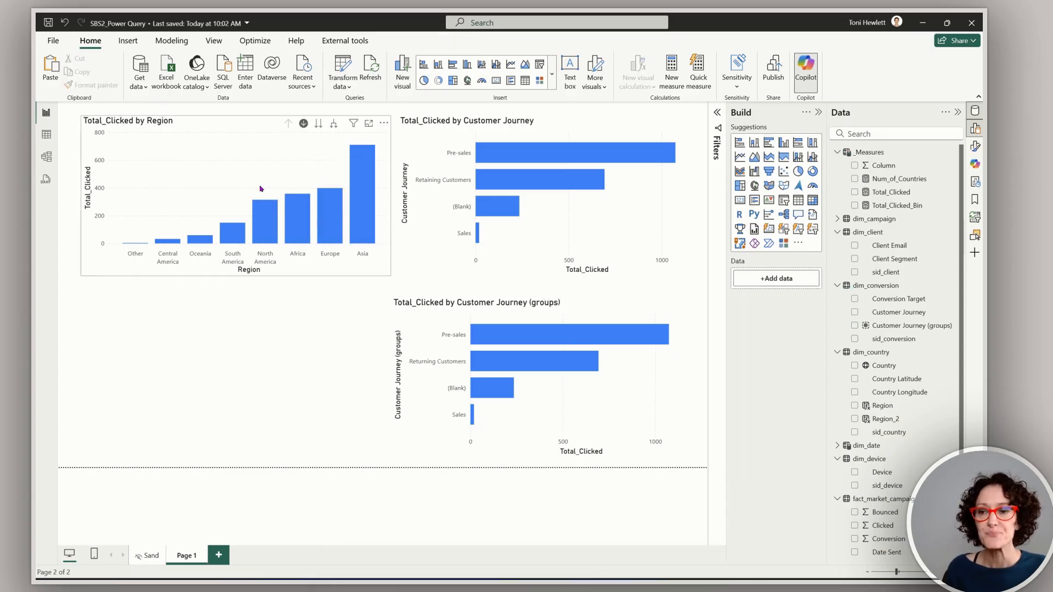